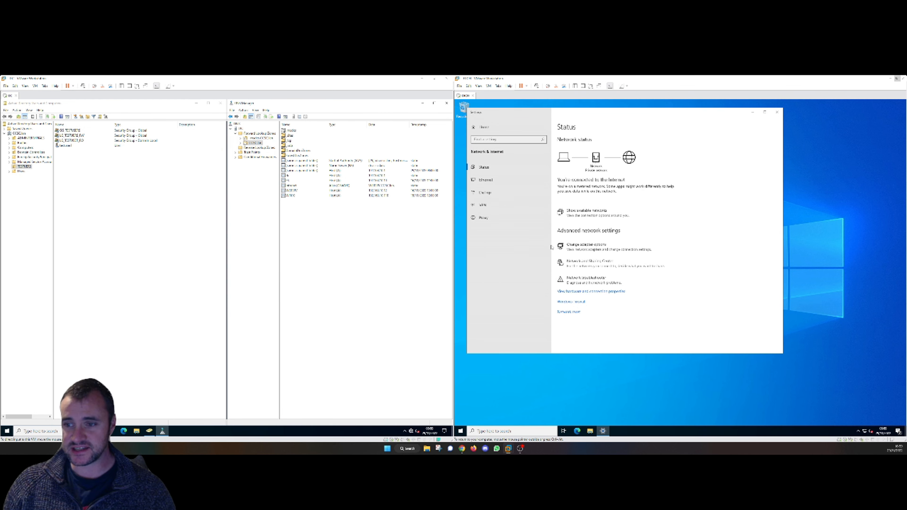
- Open the Ethernet0 adapter's Properties from Network Connections via Change adapter options
left_click(502, 182)
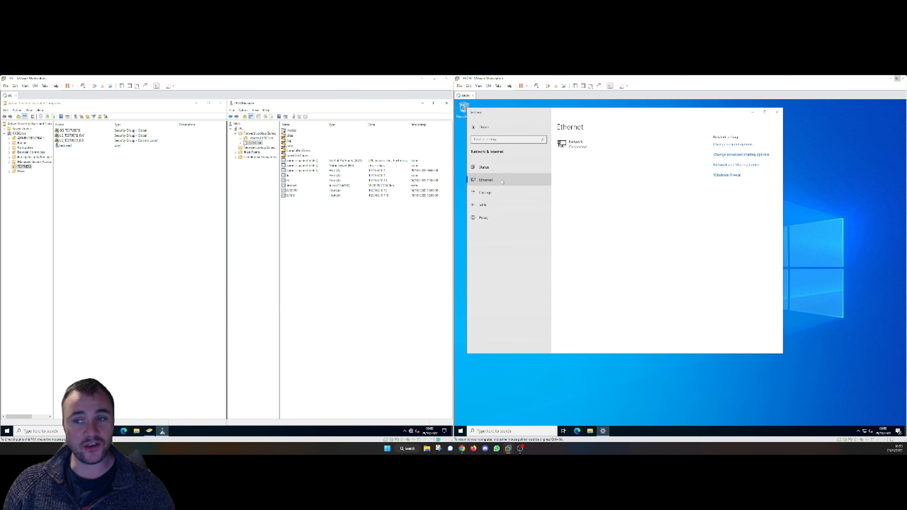
left_click(601, 143)
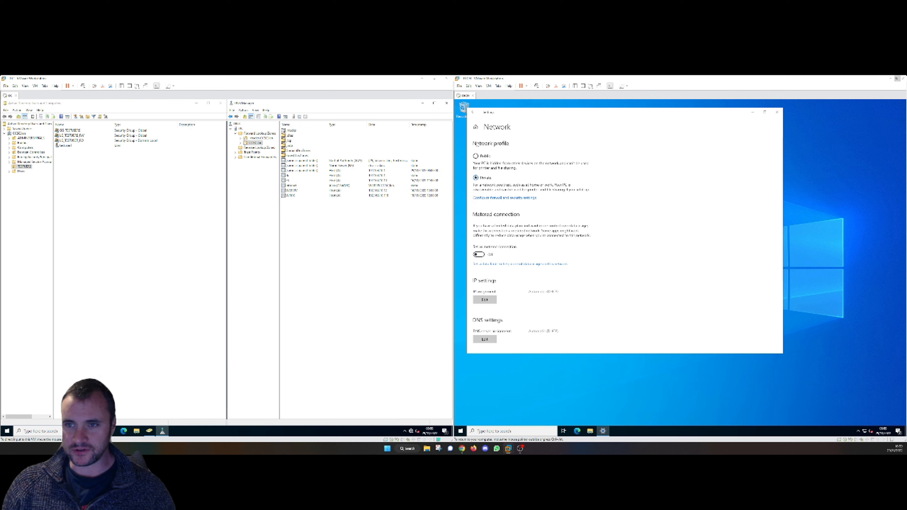
left_click(473, 112)
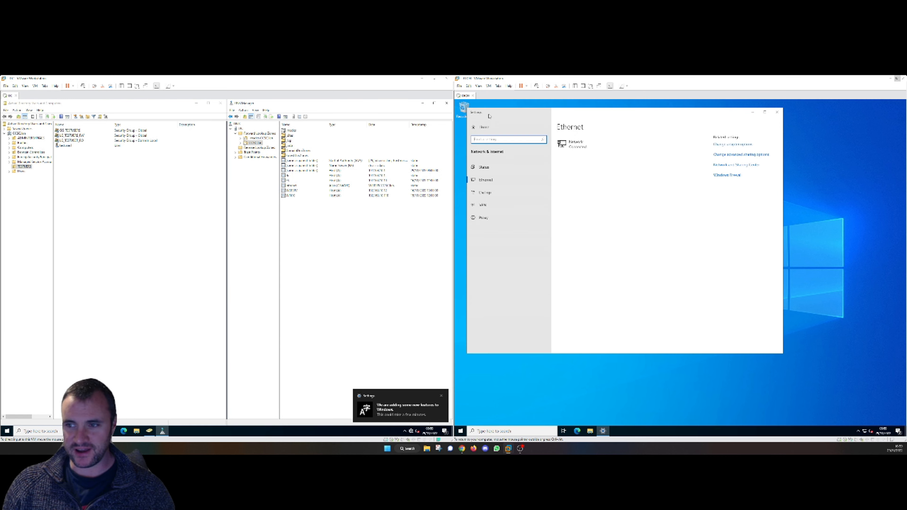
left_click(730, 145)
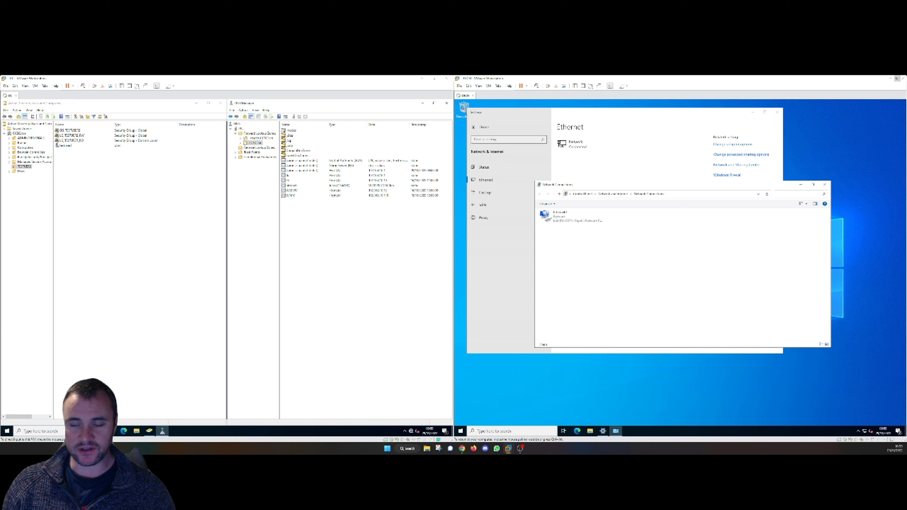
double_click(556, 218)
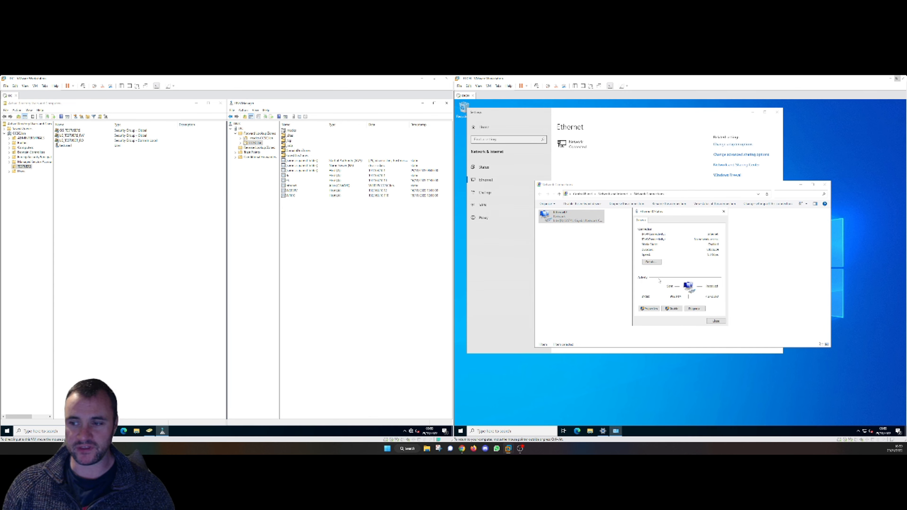
key("Escape")
right_click(566, 222)
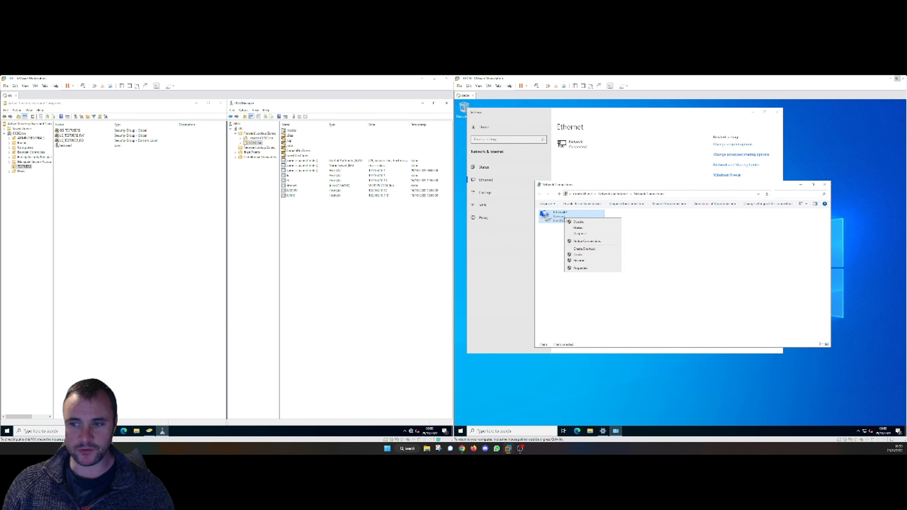
left_click(589, 269)
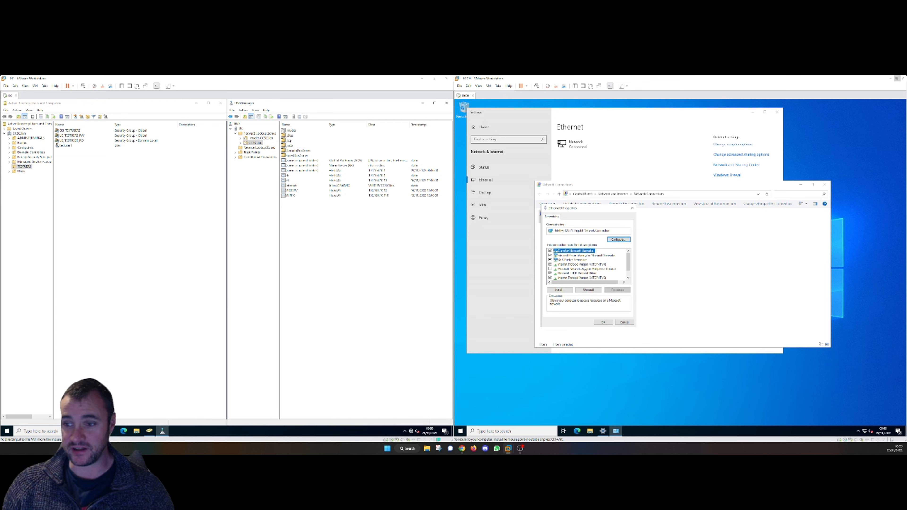
- Give Ethernet0 a static 192.1… IPv4 address, 255.255.255.0 mask, gateway and preferred DNS server
double_click(586, 265)
left_click(588, 267)
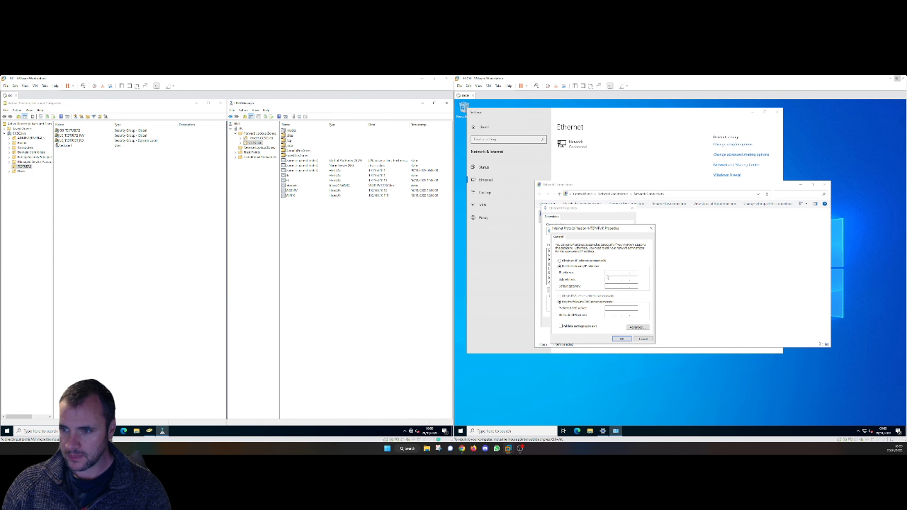
type("192.1")
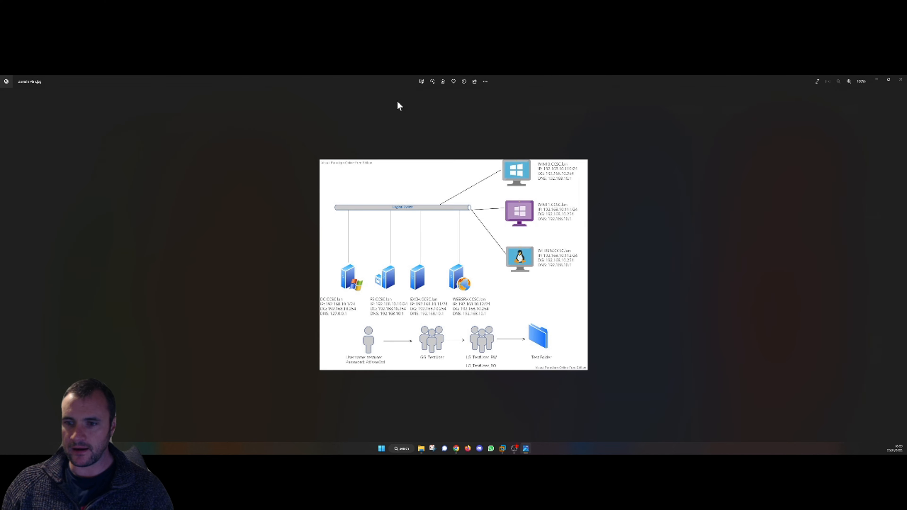
key("alt+F4")
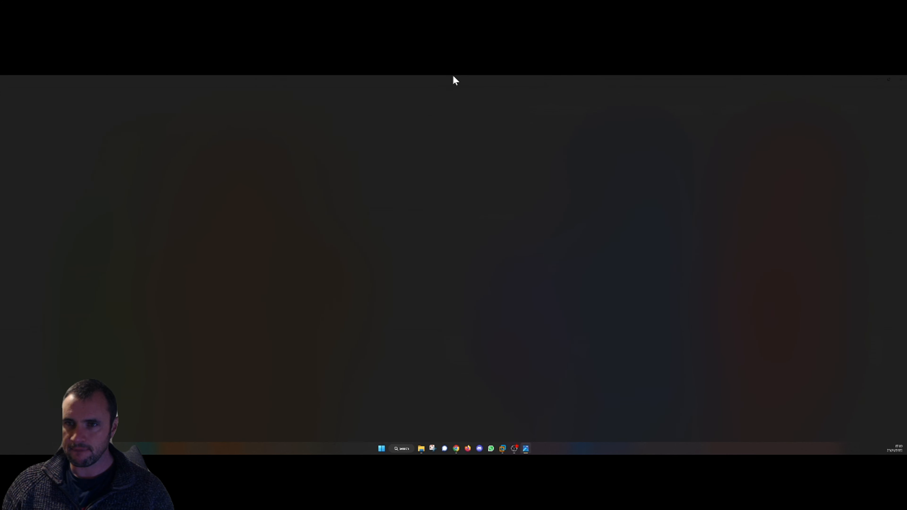
left_click_drag(453, 76, 0, 204)
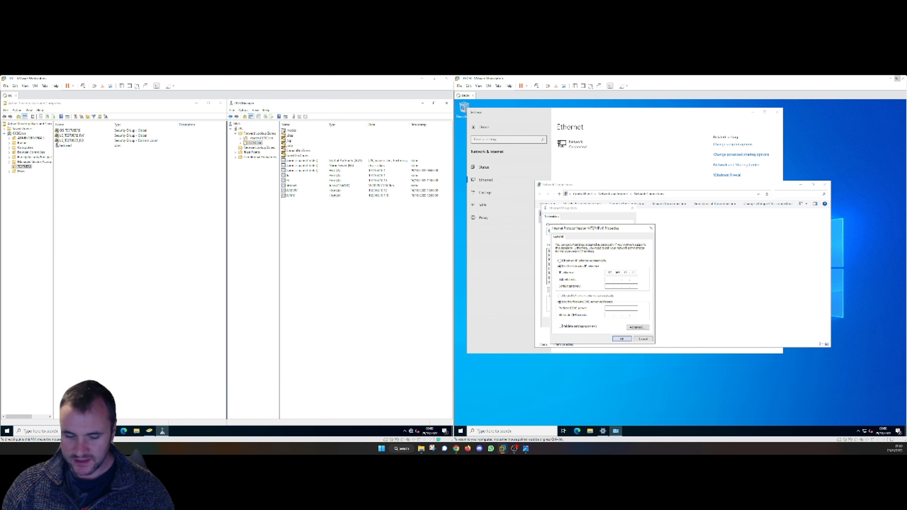
key("Tab")
key("Tab")
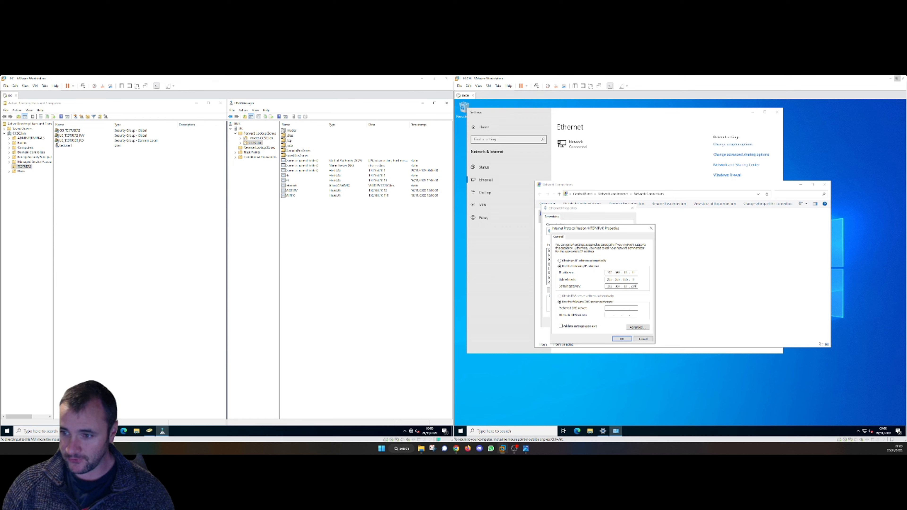
key("Tab")
key("Tab")
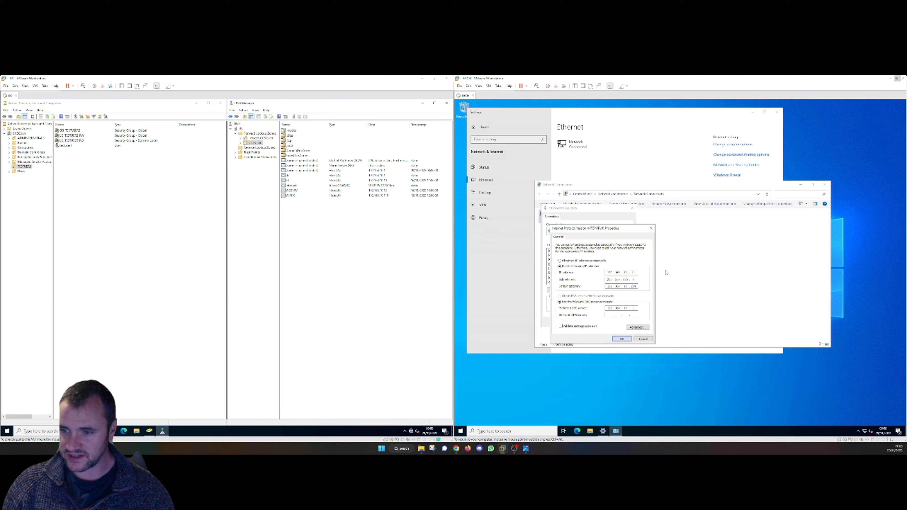
left_click(622, 339)
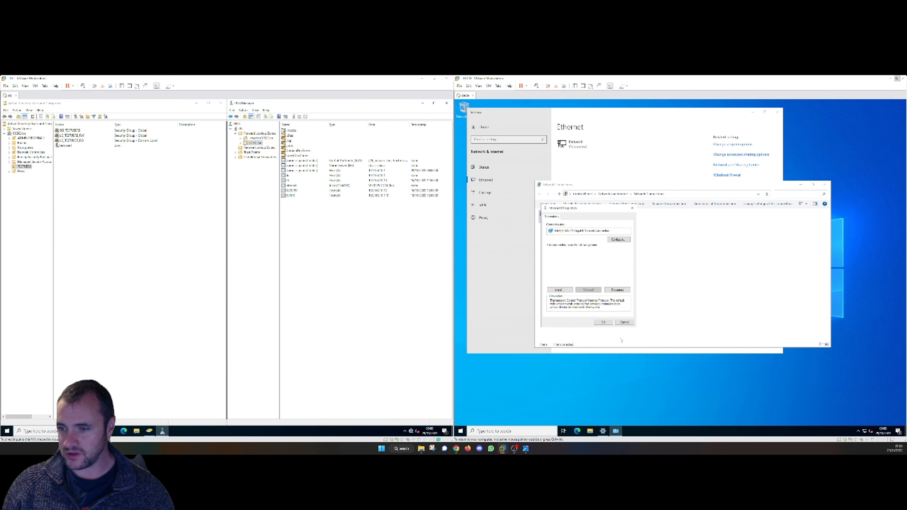
left_click(603, 322)
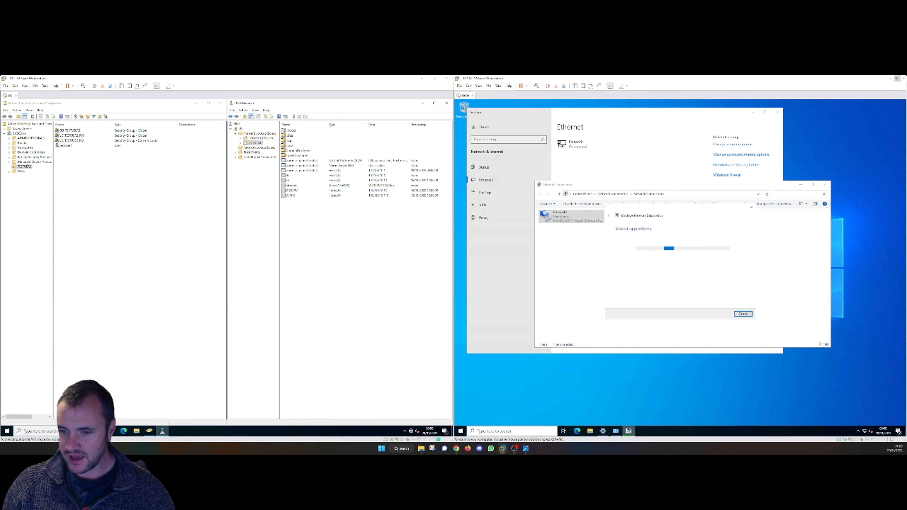
- Open the system information page for This PC from File Explorer
type("rename")
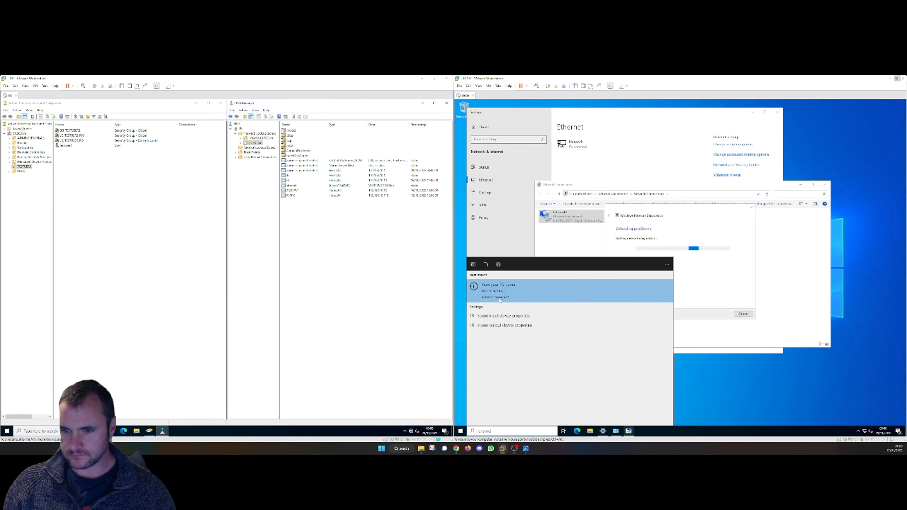
left_click(591, 431)
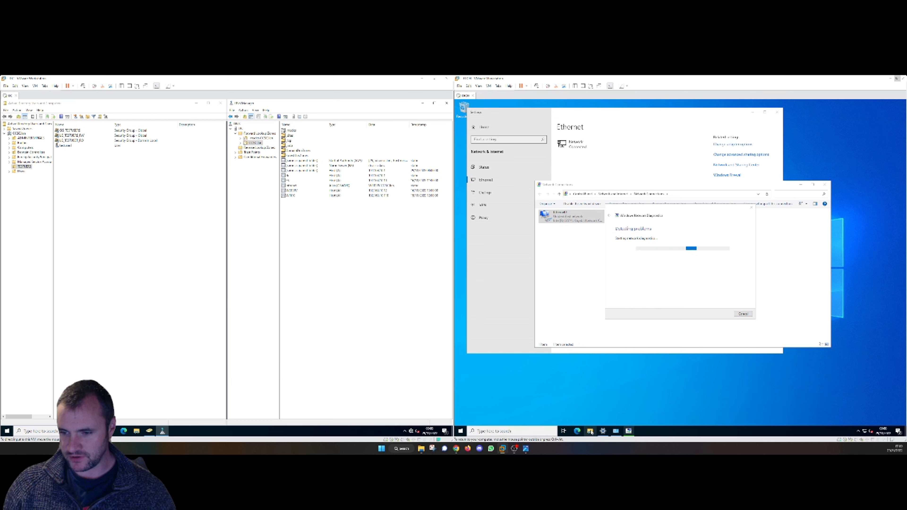
right_click(590, 431)
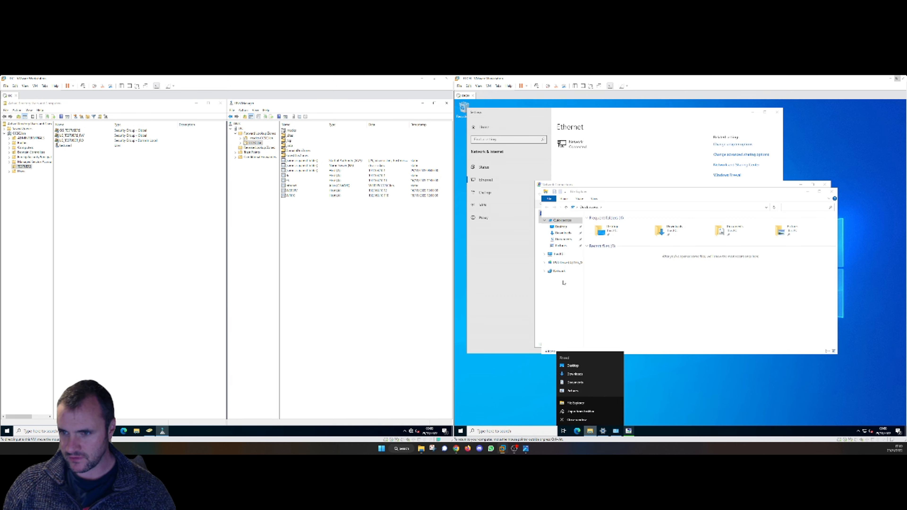
right_click(564, 255)
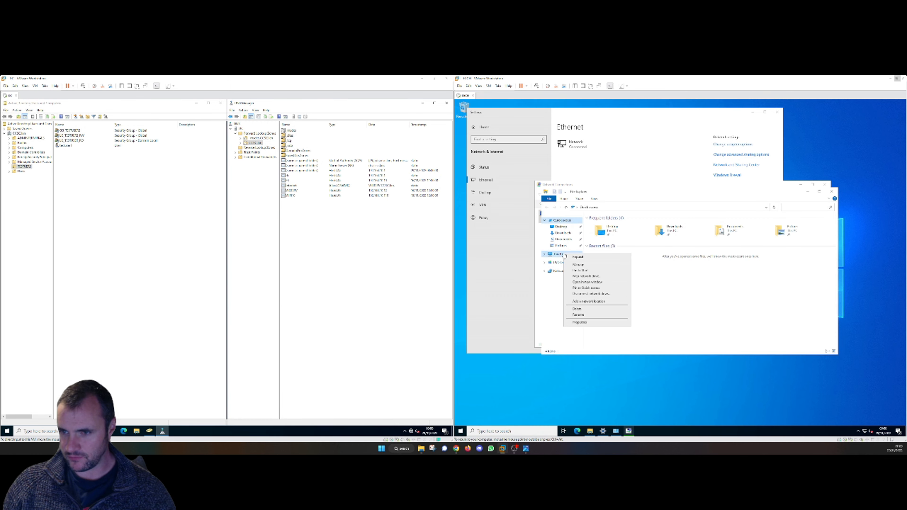
left_click(580, 323)
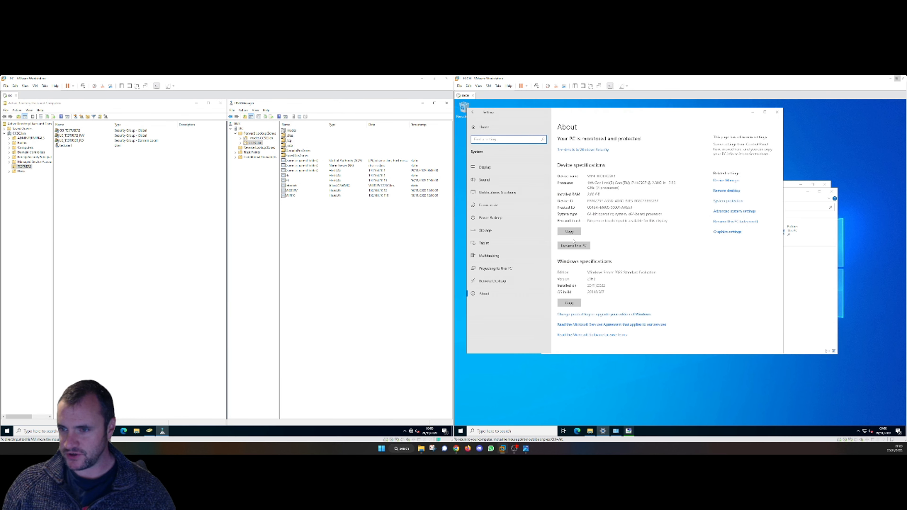
- Rename the computer to DCH and restart it now to apply the name
left_click(573, 246)
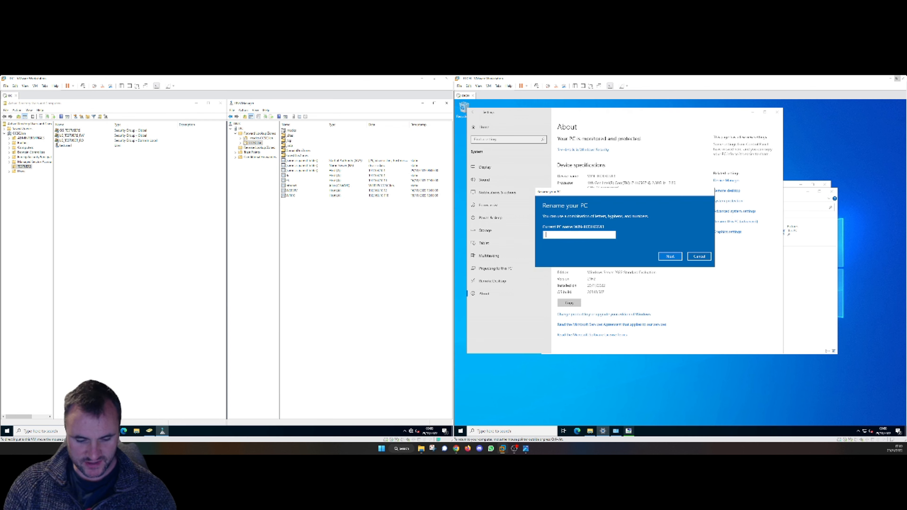
type("DCH")
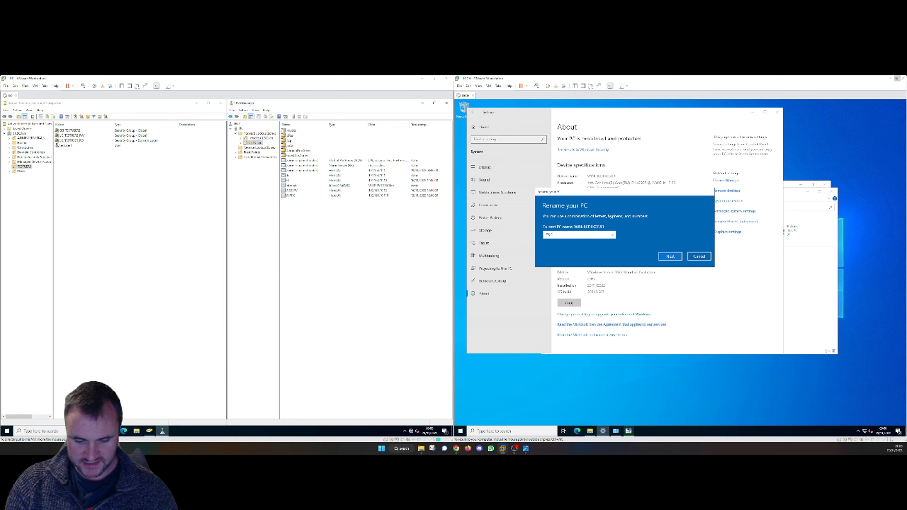
left_click(664, 257)
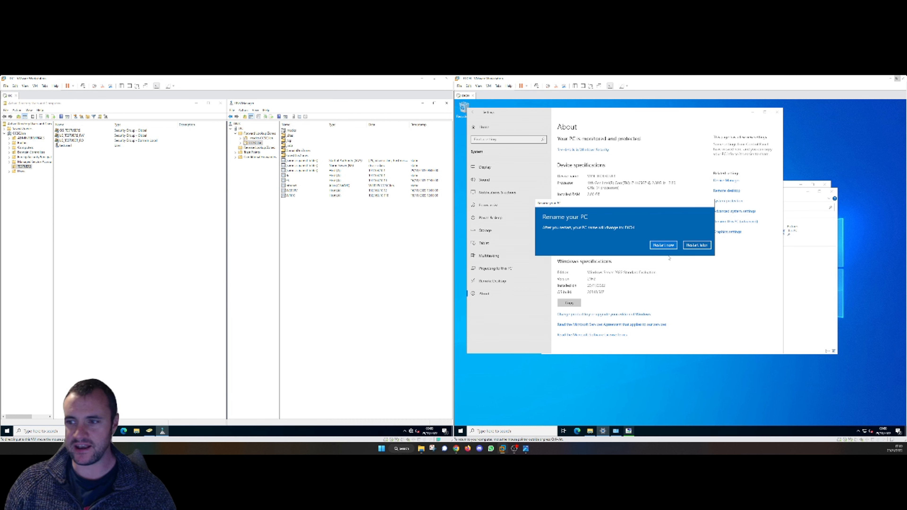
left_click(667, 250)
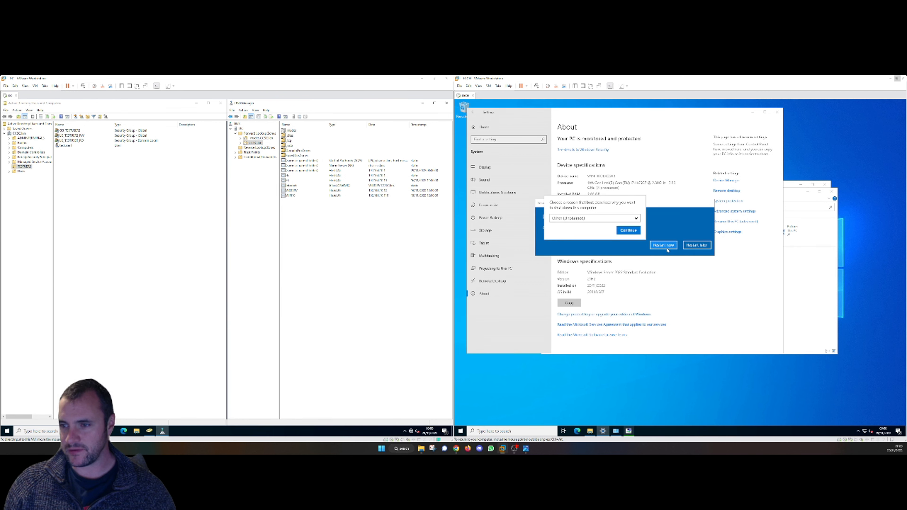
left_click(629, 232)
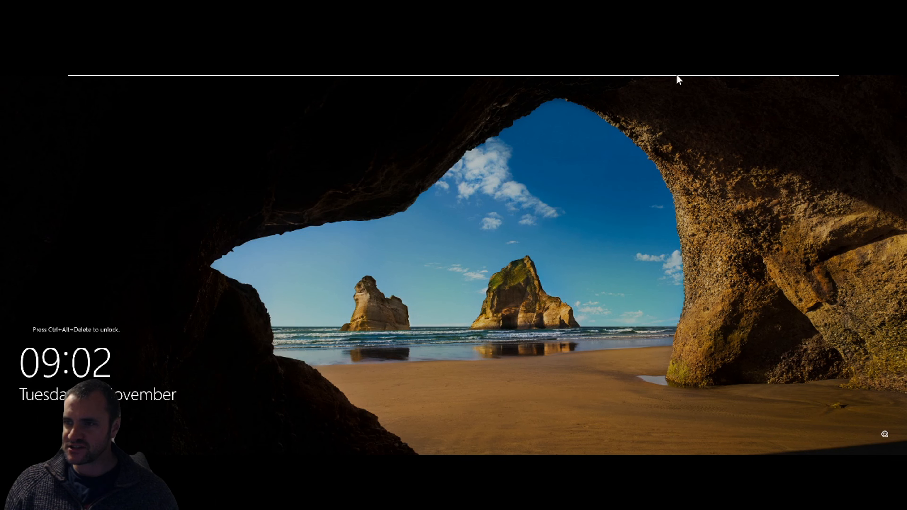
- Sign in to the Administrator account on the renamed VM and open File Explorer
mouse_move(677, 75)
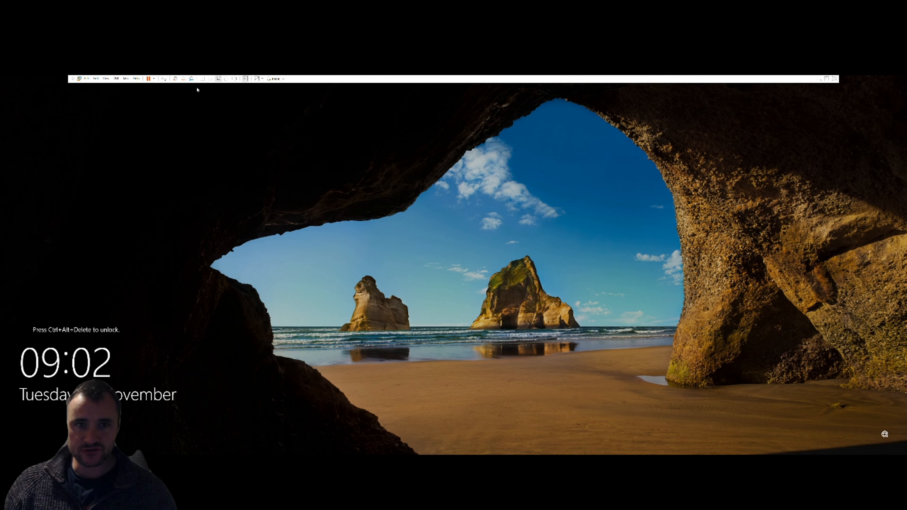
left_click(163, 78)
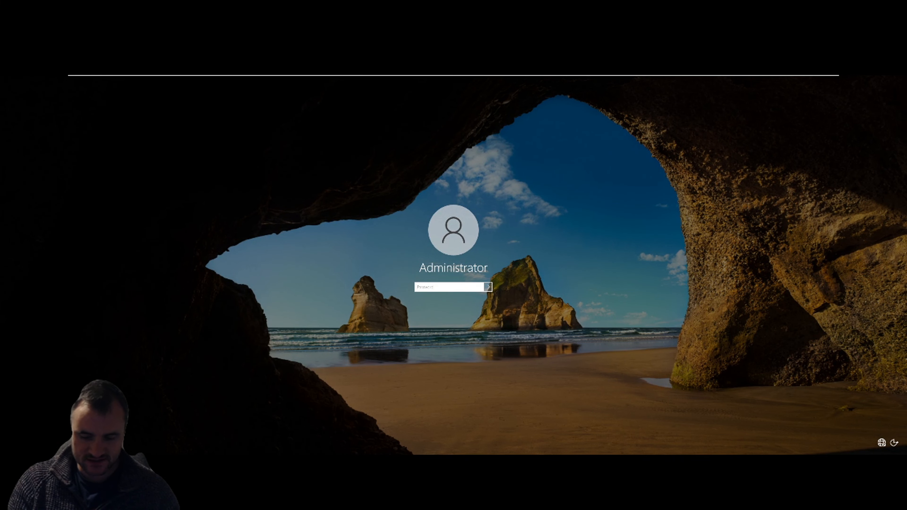
type("•••")
key("Return")
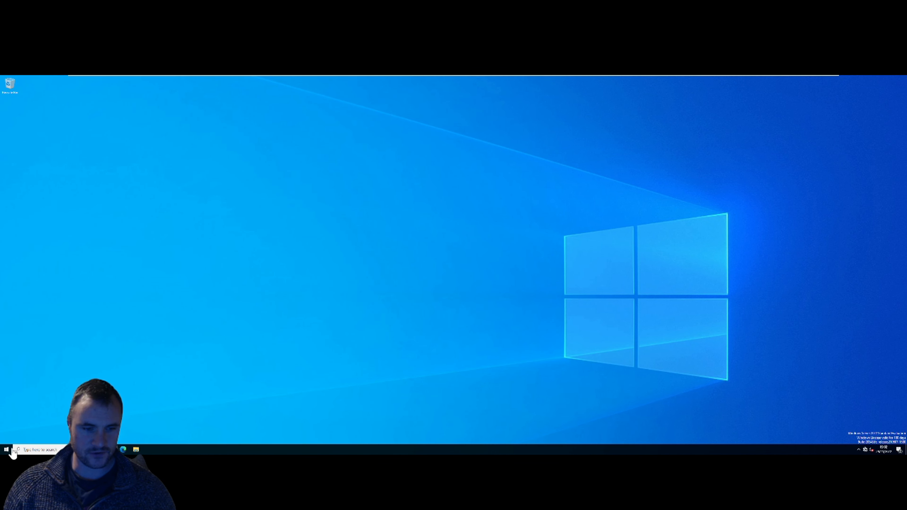
left_click(137, 449)
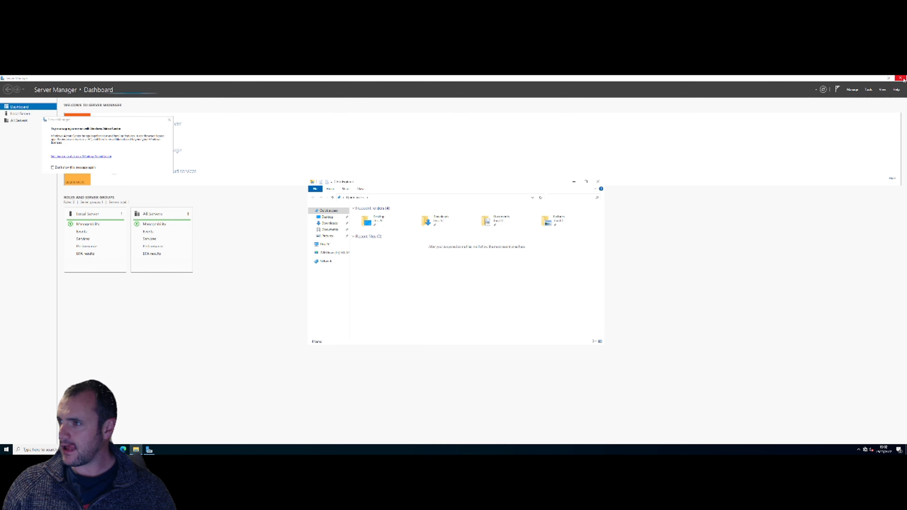
- Close Server Manager and open the advanced computer-name System Properties beside the About page
left_click(901, 78)
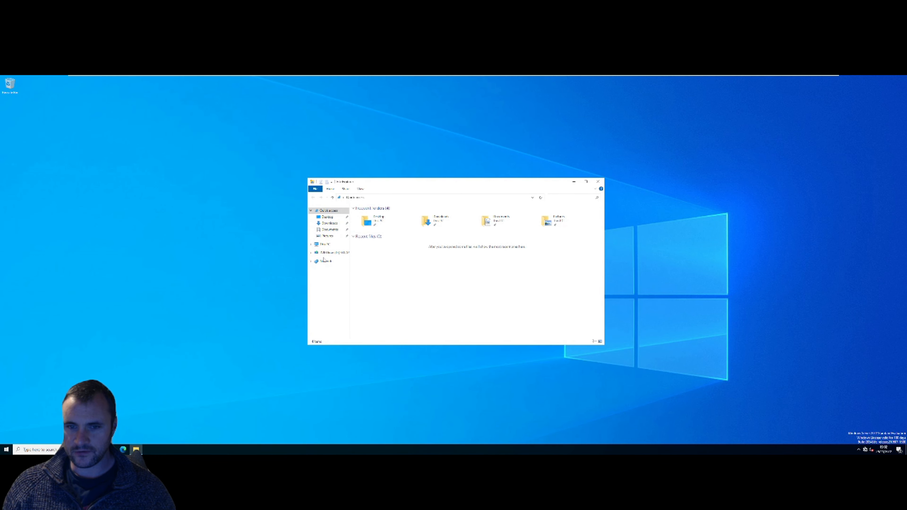
right_click(324, 245)
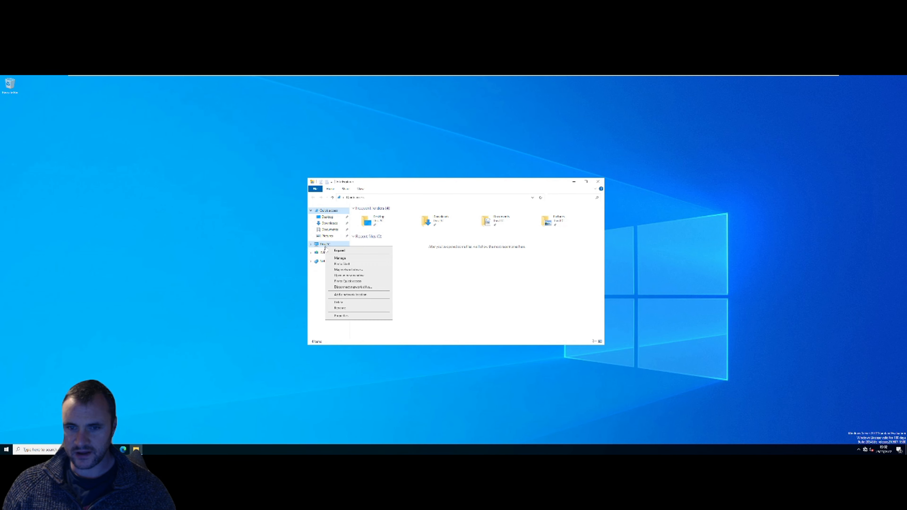
left_click(354, 316)
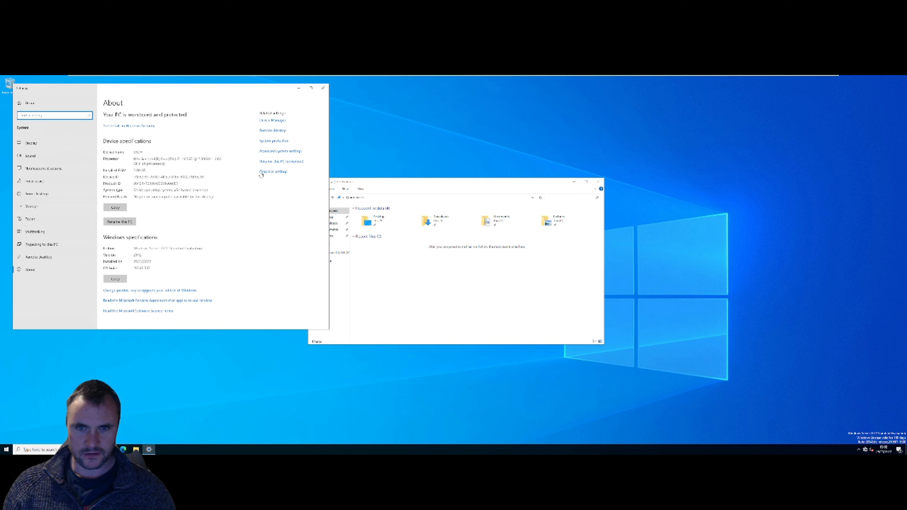
left_click(267, 164)
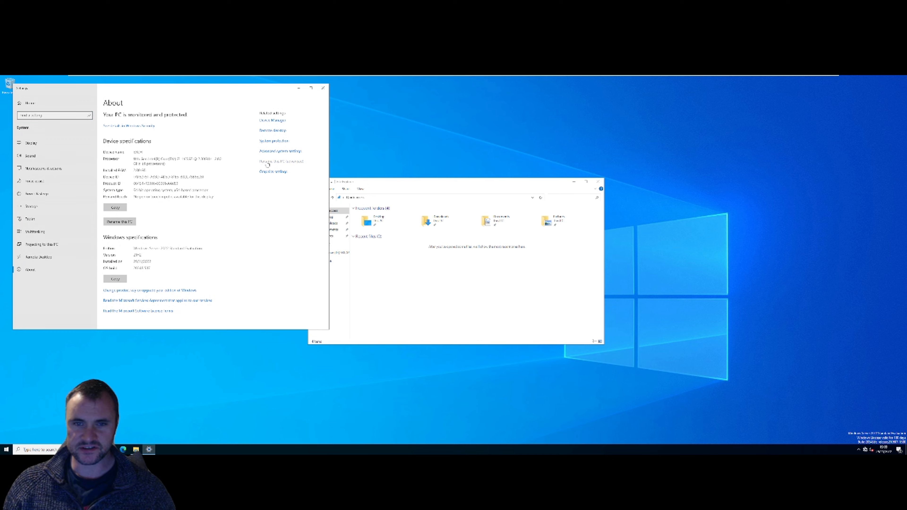
left_click_drag(101, 145, 487, 125)
- Make the computer a domain member, entering tXCC.lan and correcting the name after a failed join
left_click(540, 181)
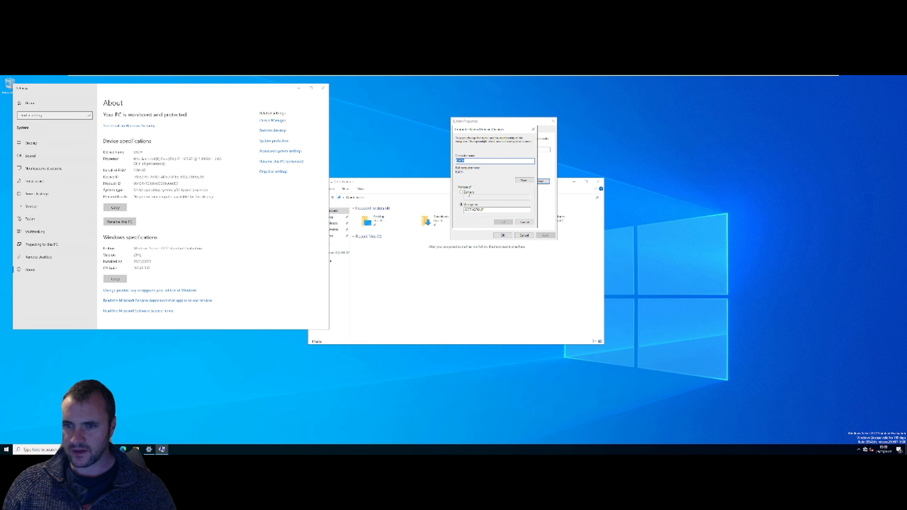
left_click(468, 193)
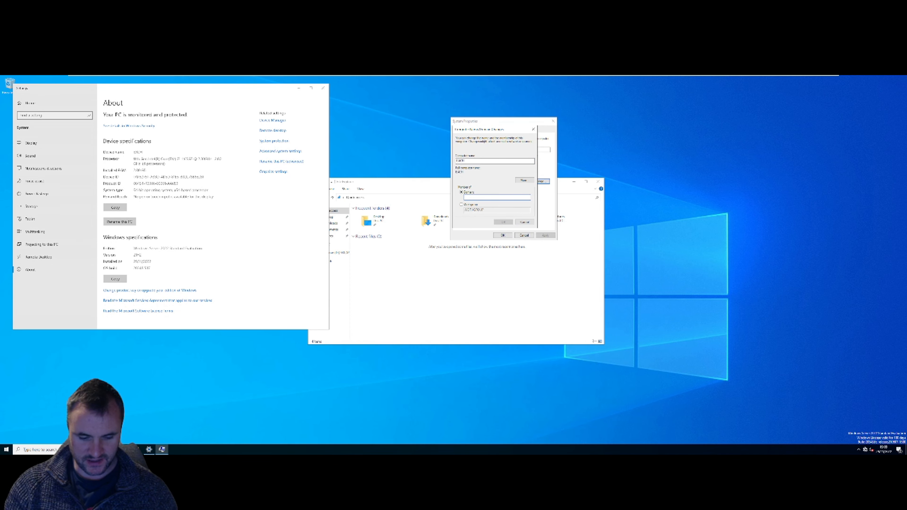
type("t")
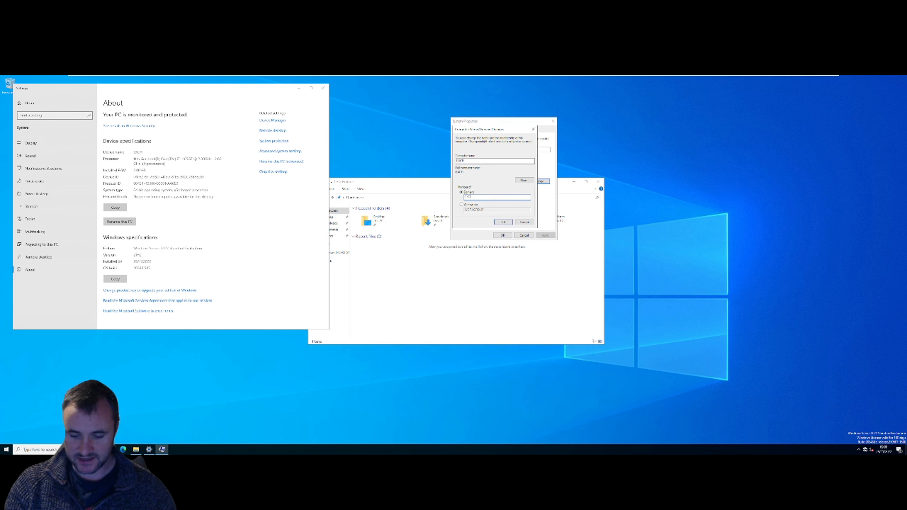
type("XCC.lan")
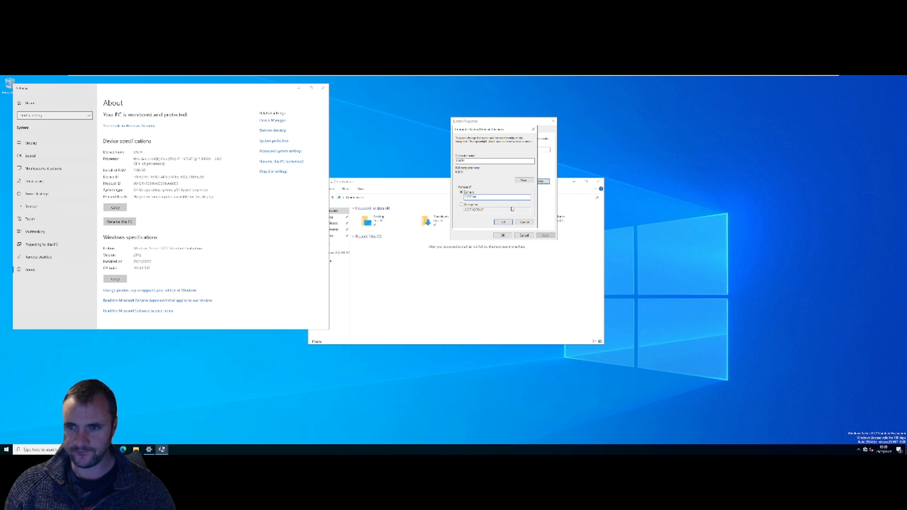
left_click(504, 222)
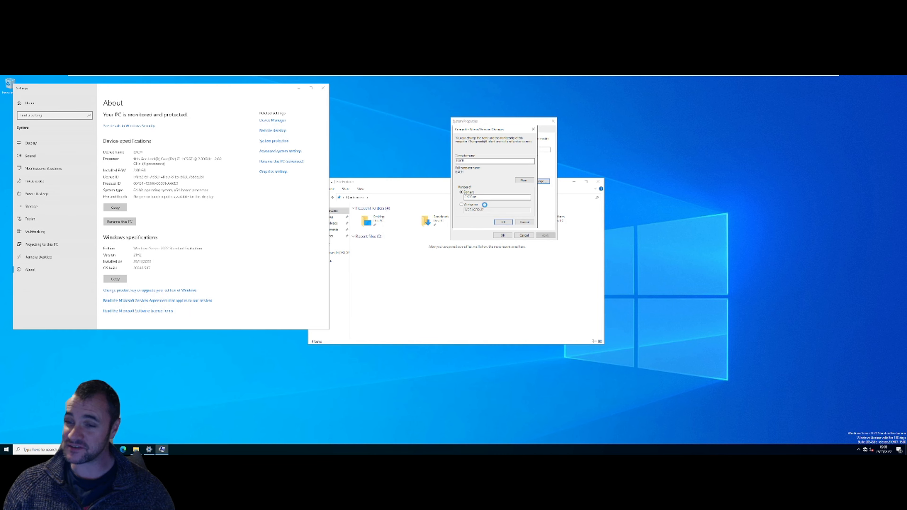
left_click(502, 225)
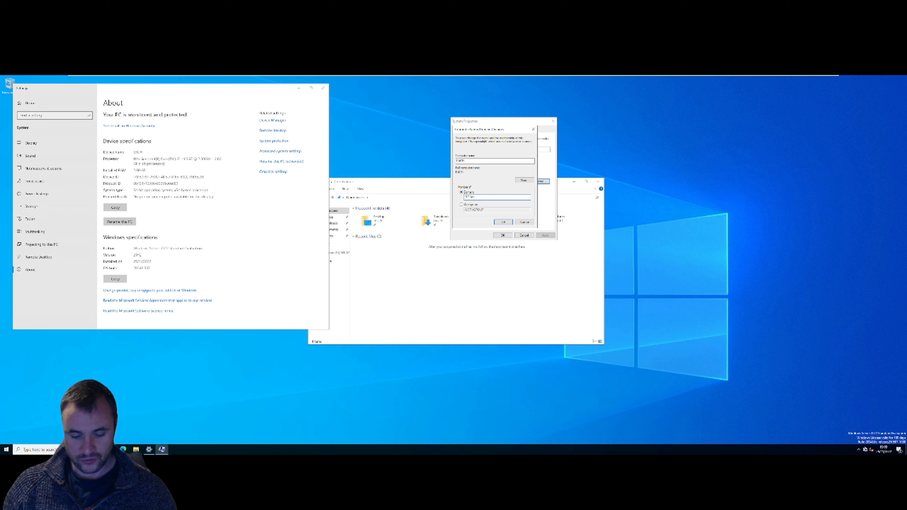
type("T")
left_click(502, 222)
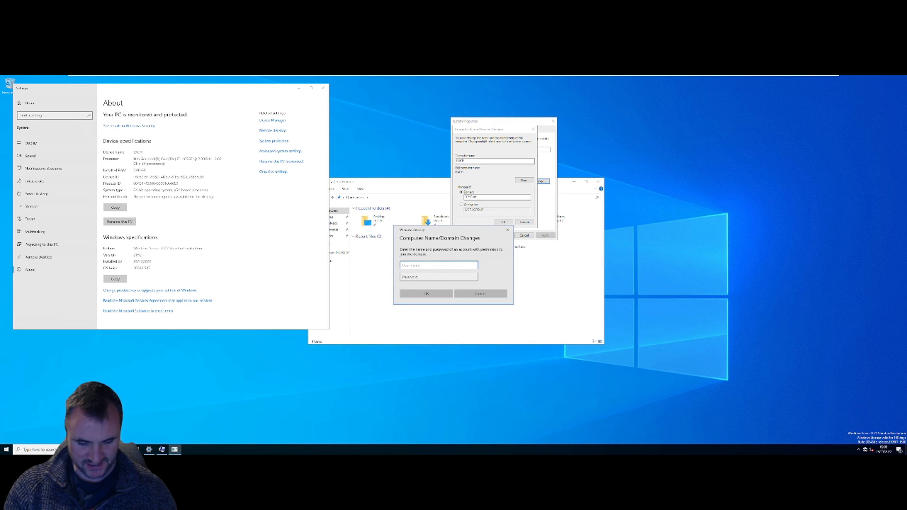
- Authenticate as administrator, acknowledge the welcome and restart notices, and restart the server now
type("administrat")
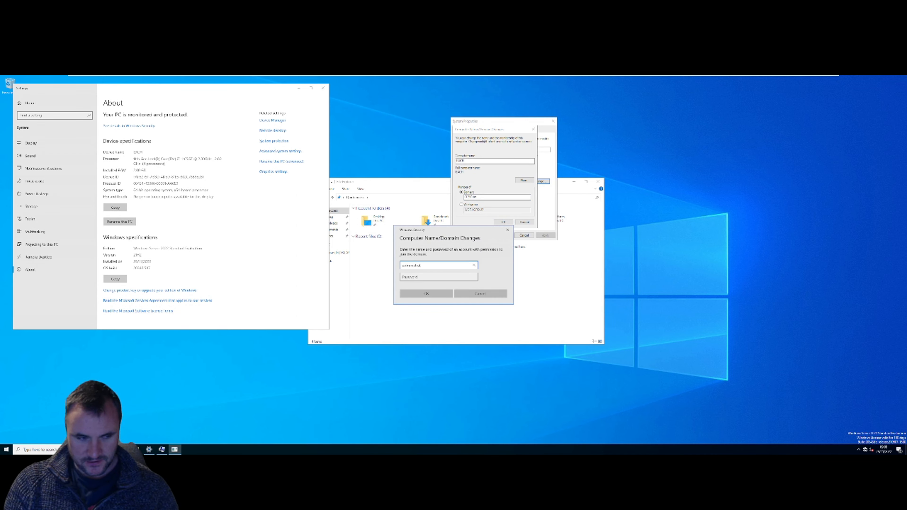
type("or")
key("Tab")
type("•••")
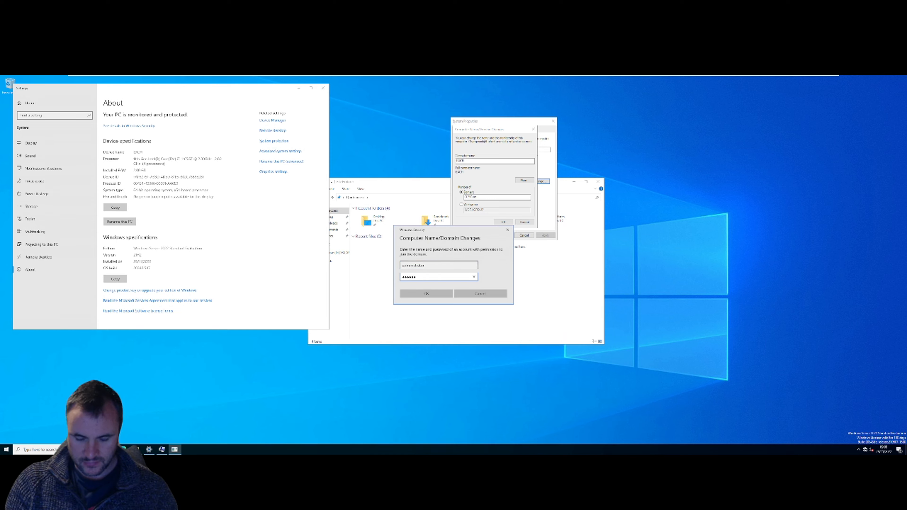
type("•••")
key("Return")
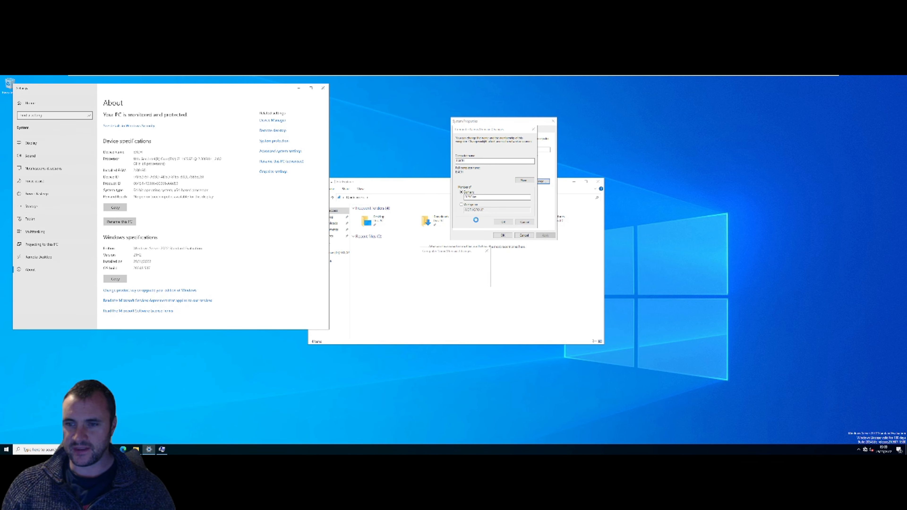
left_click(472, 281)
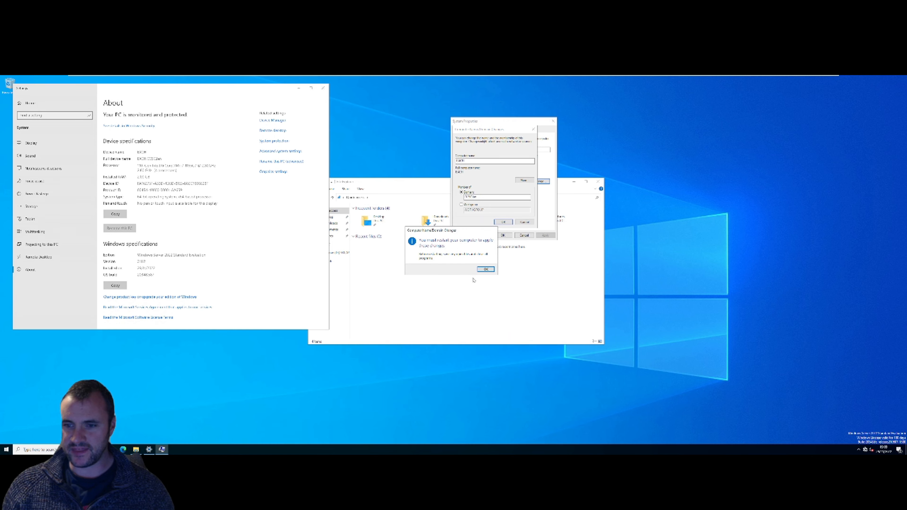
left_click(485, 268)
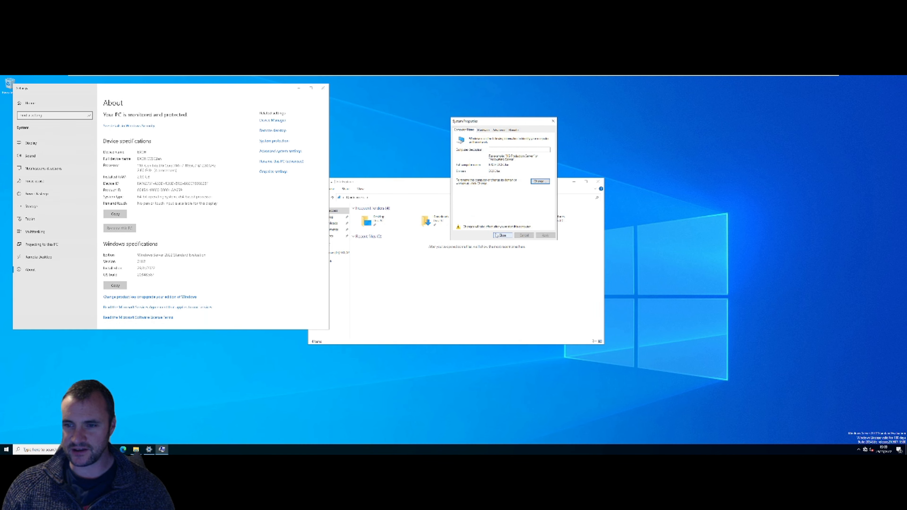
left_click(503, 235)
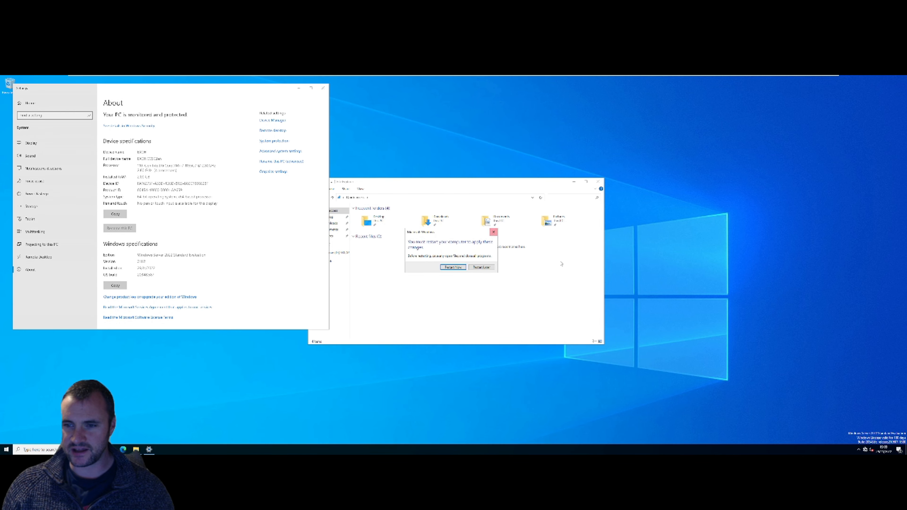
left_click(454, 268)
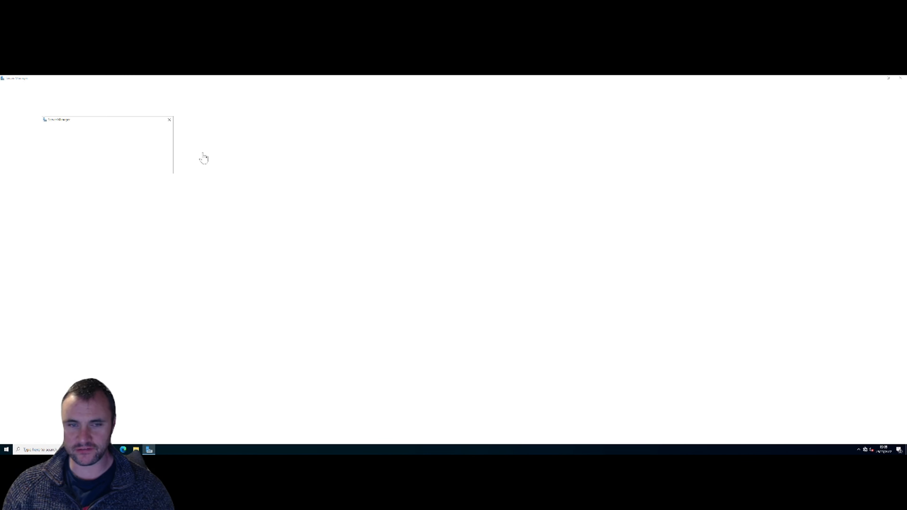
- Dismiss the Windows Admin Center popup and view the Local Server page
left_click(170, 120)
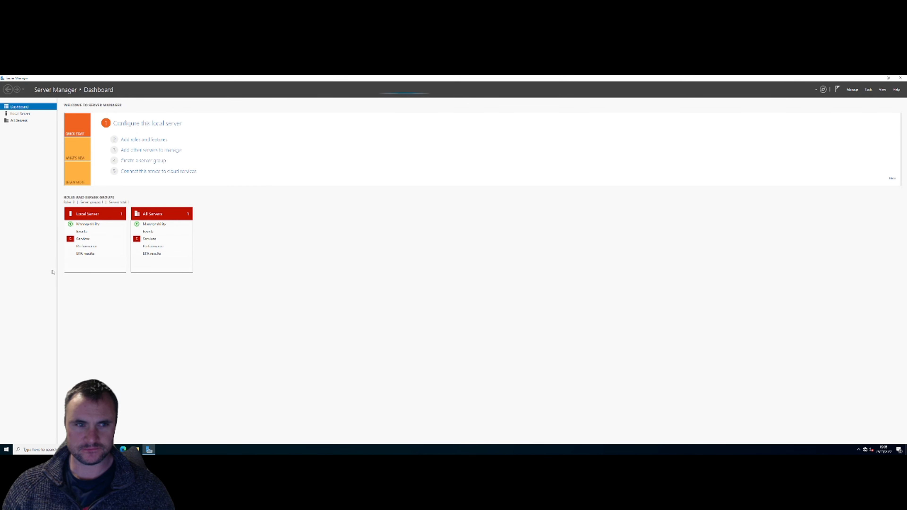
left_click(22, 114)
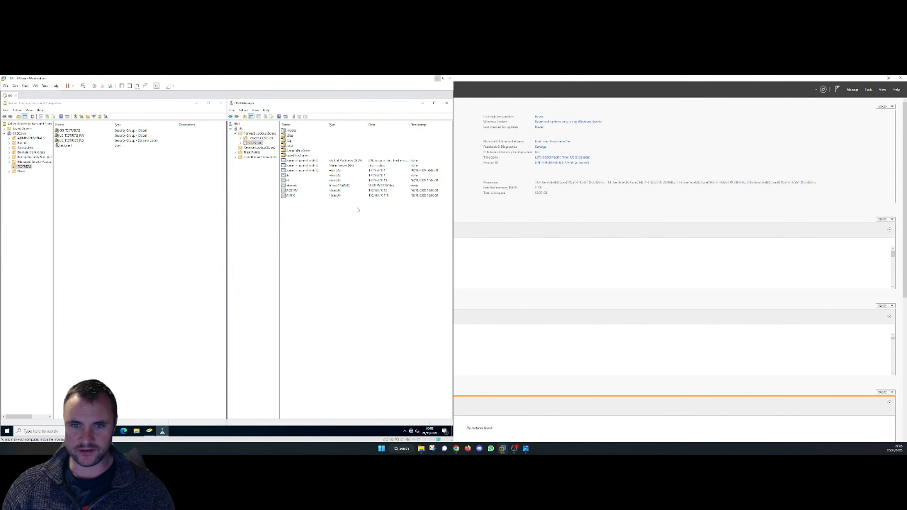
- Refresh the domain zone's record list in DNS Manager and select the newly appeared host record
left_click_drag(330, 233, 288, 153)
left_click(310, 242)
right_click(314, 235)
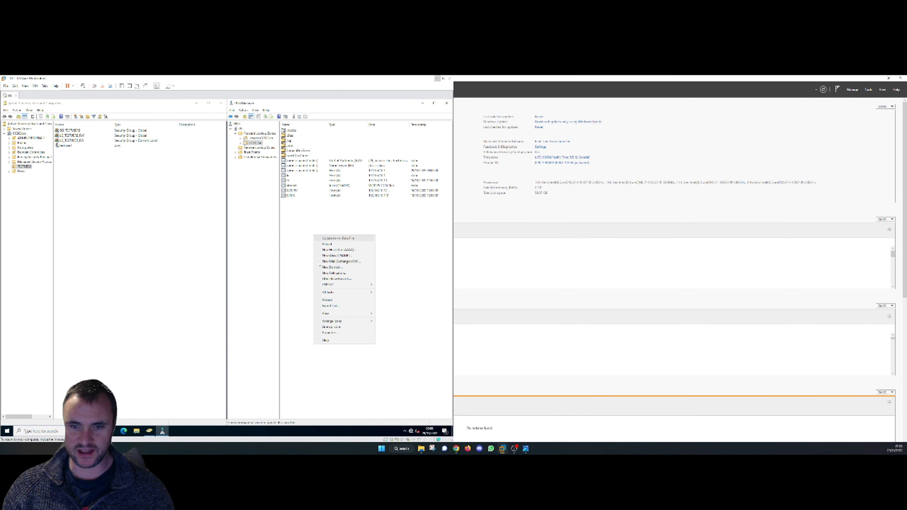
left_click(341, 301)
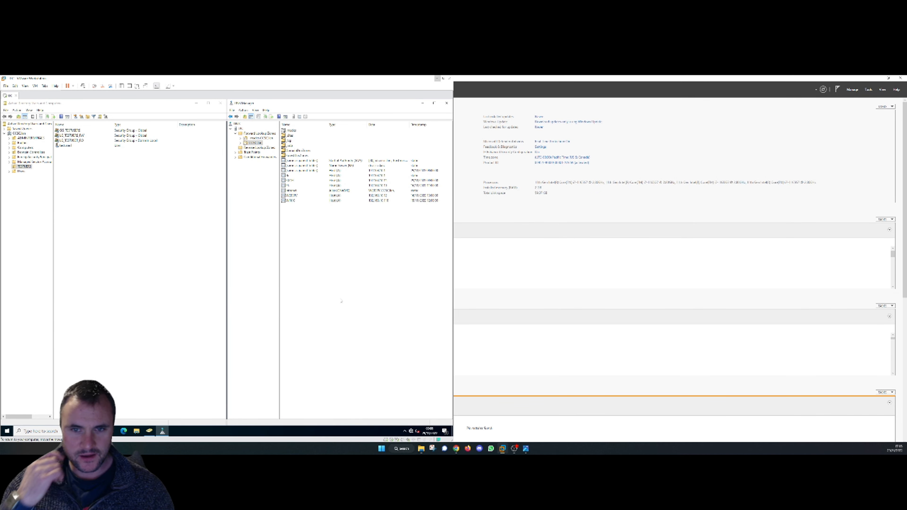
left_click(290, 181)
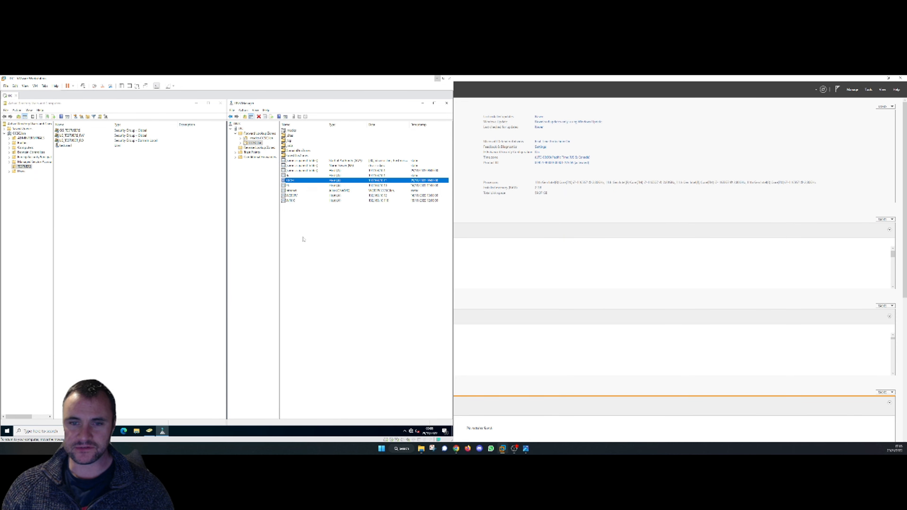
- Start a new Mail Exchanger record in the zone with host name 'mail'
right_click(303, 239)
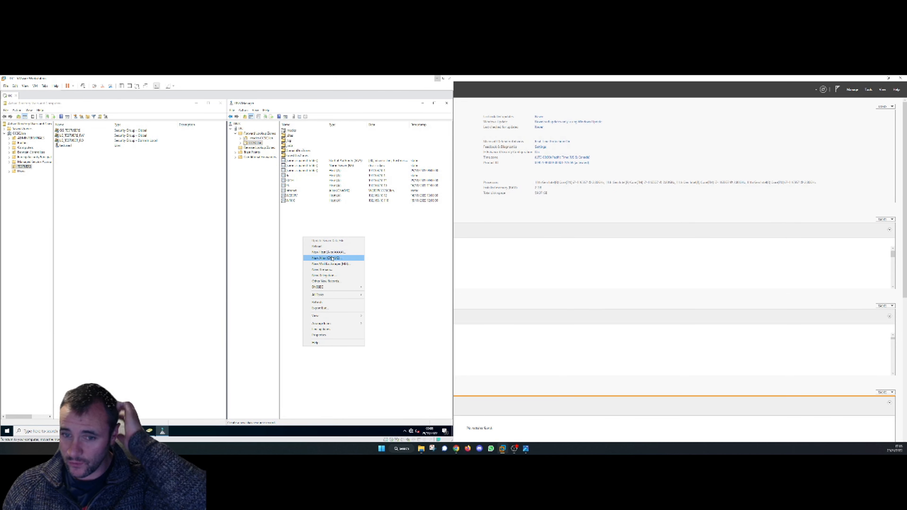
left_click(323, 258)
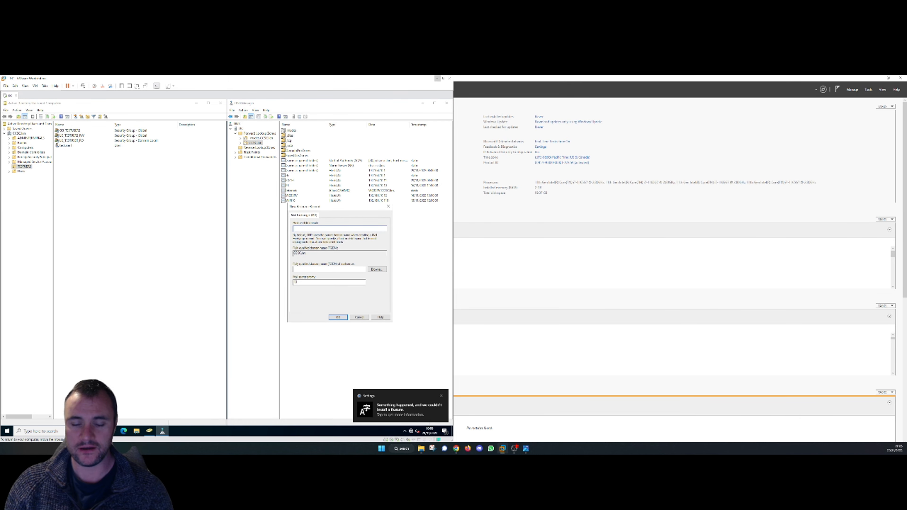
type("mail")
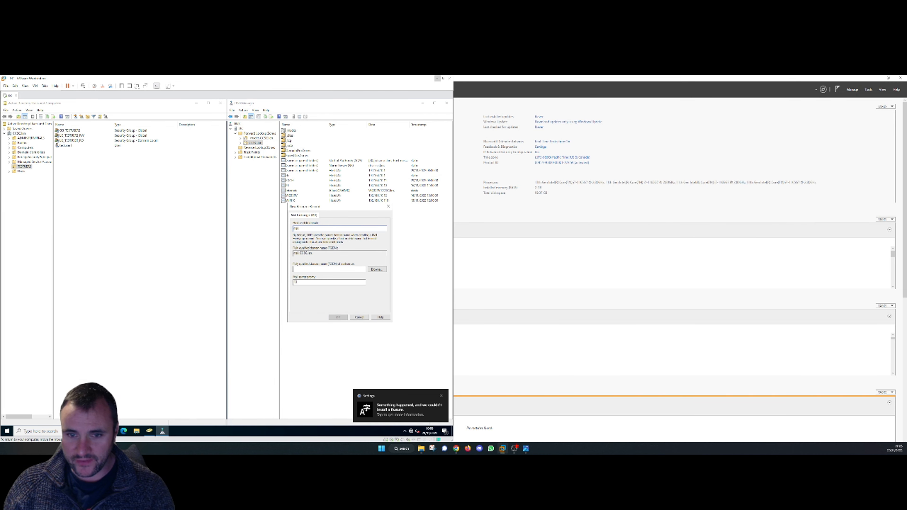
- Pick the mail server's host record from the ccsc.lan zone, set priority, and create the MX record
left_click(377, 269)
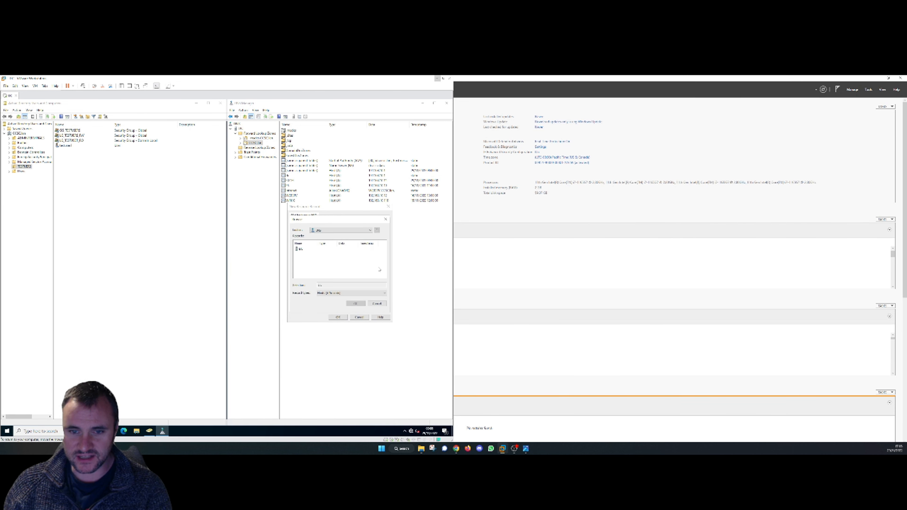
double_click(301, 249)
double_click(301, 248)
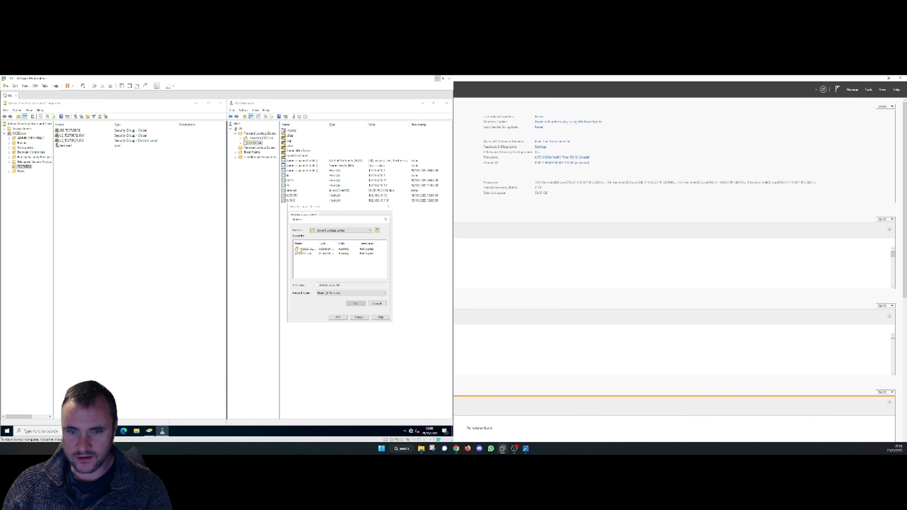
double_click(306, 253)
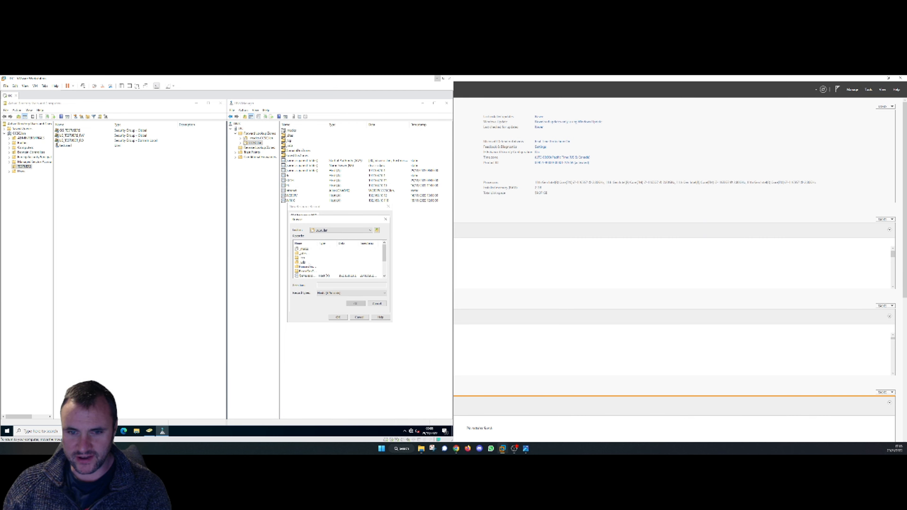
scroll(309, 265, "down", 2)
left_click(303, 263)
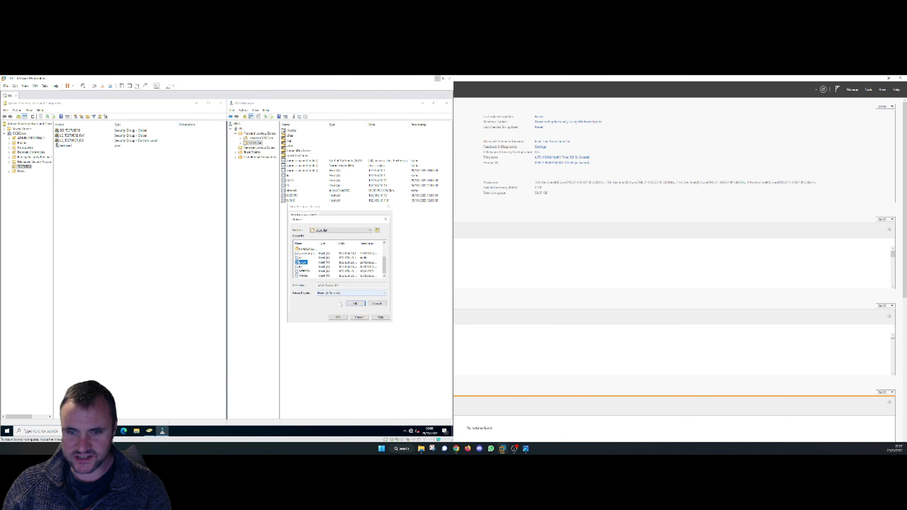
left_click(356, 303)
left_click_drag(315, 270, 293, 270)
left_click(303, 283)
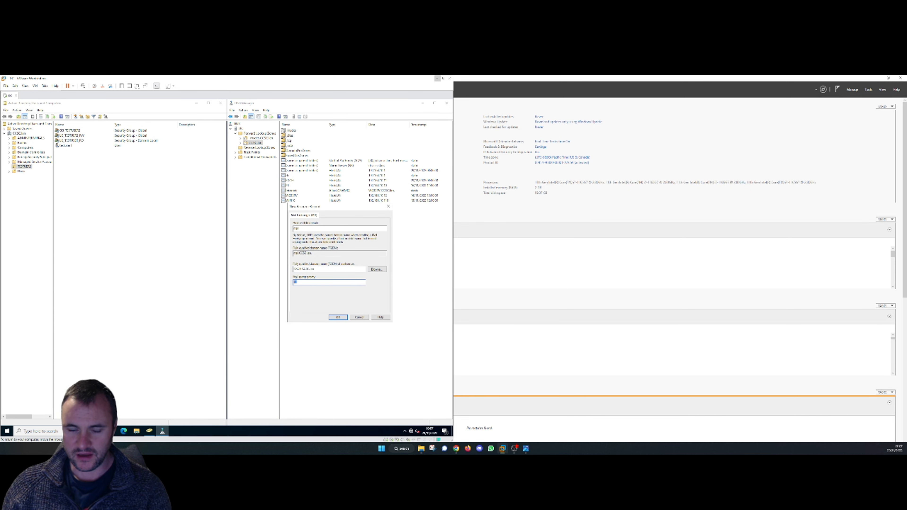
left_click(303, 229)
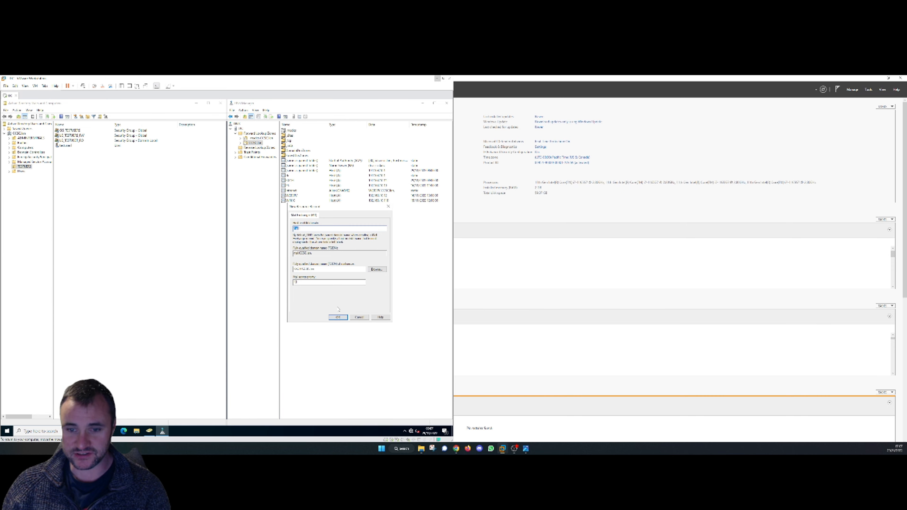
left_click(338, 317)
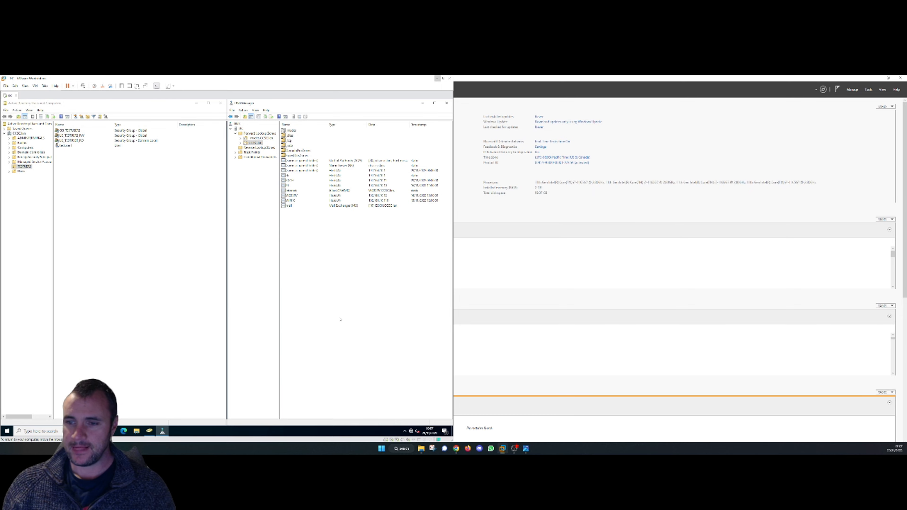
- Bring the Exchange server VM to full screen and open its virtual machine settings
left_click(641, 196)
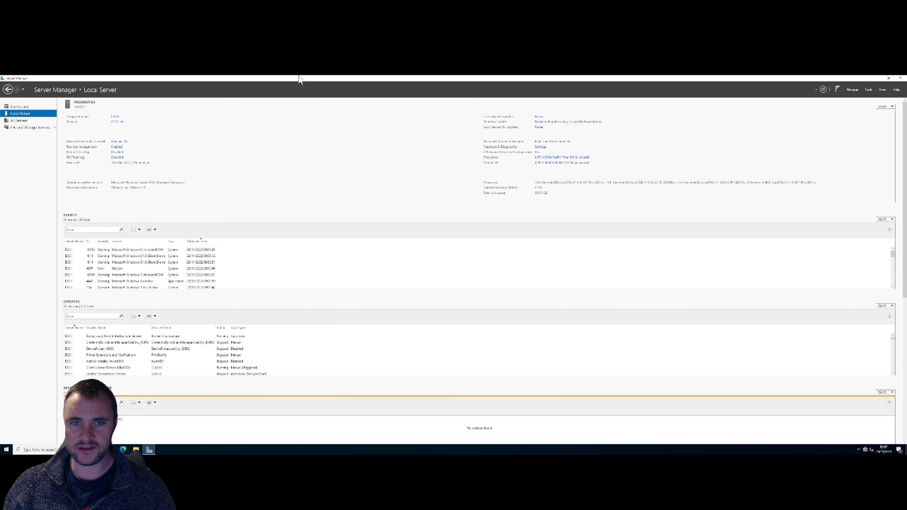
mouse_move(163, 81)
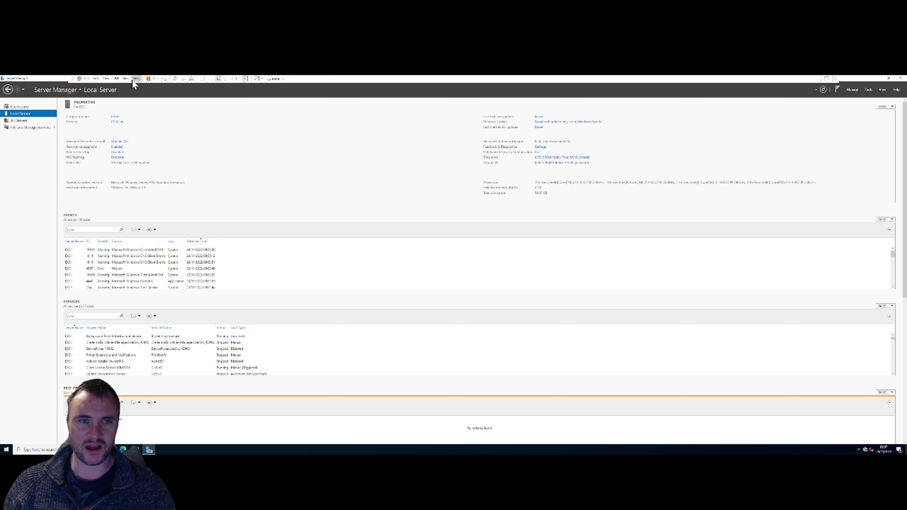
left_click(116, 79)
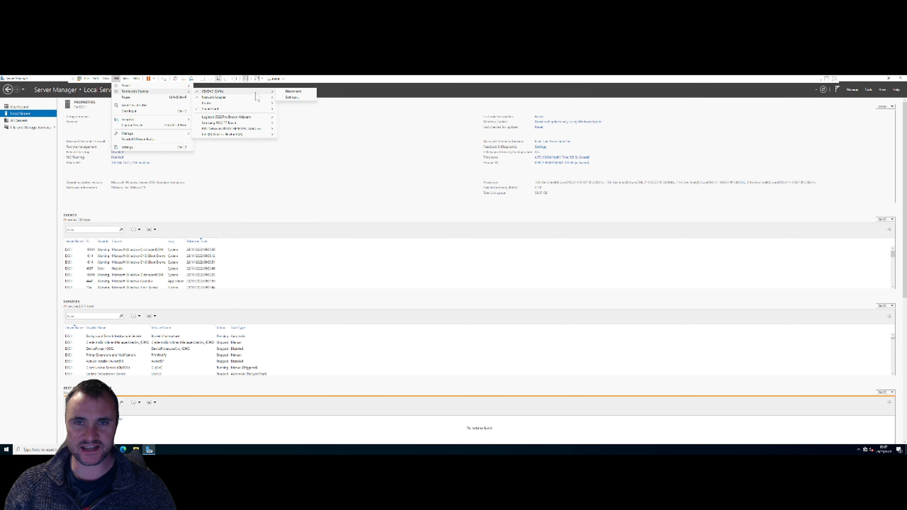
left_click(291, 98)
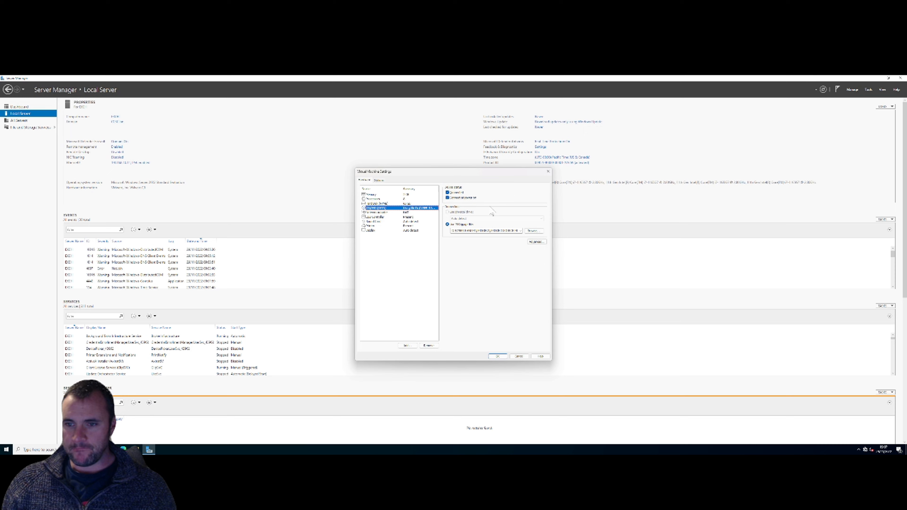
- Attach the Exchange ISO from WINDOWS\4 - EXCH to the CD/DVD drive and save the settings
left_click(541, 232)
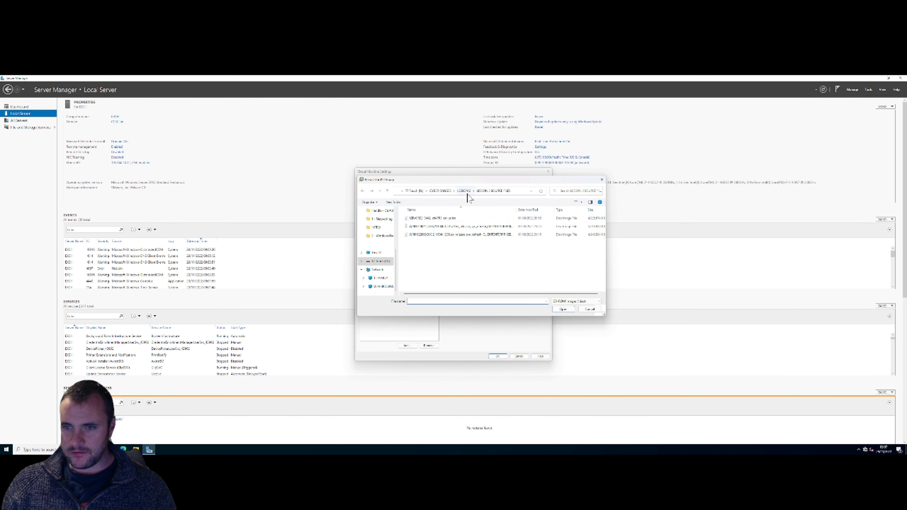
left_click(463, 191)
left_click(440, 191)
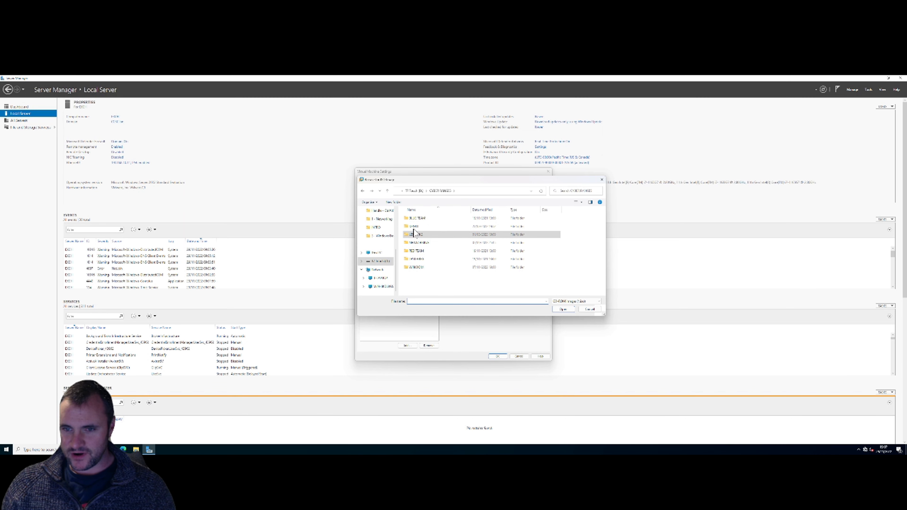
double_click(419, 268)
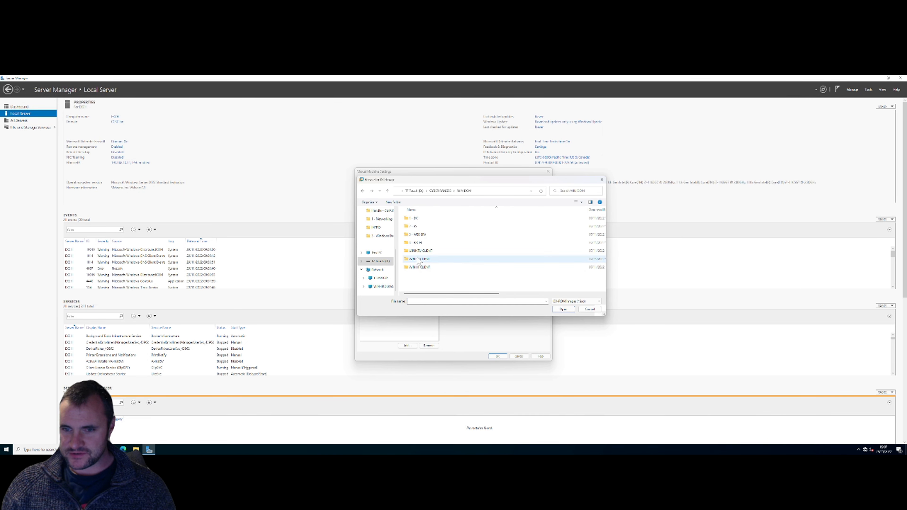
double_click(416, 243)
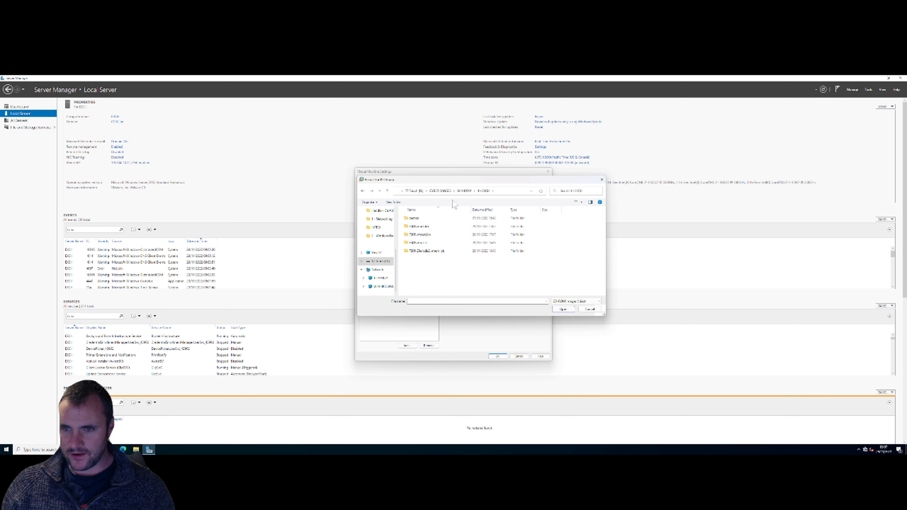
left_click(464, 190)
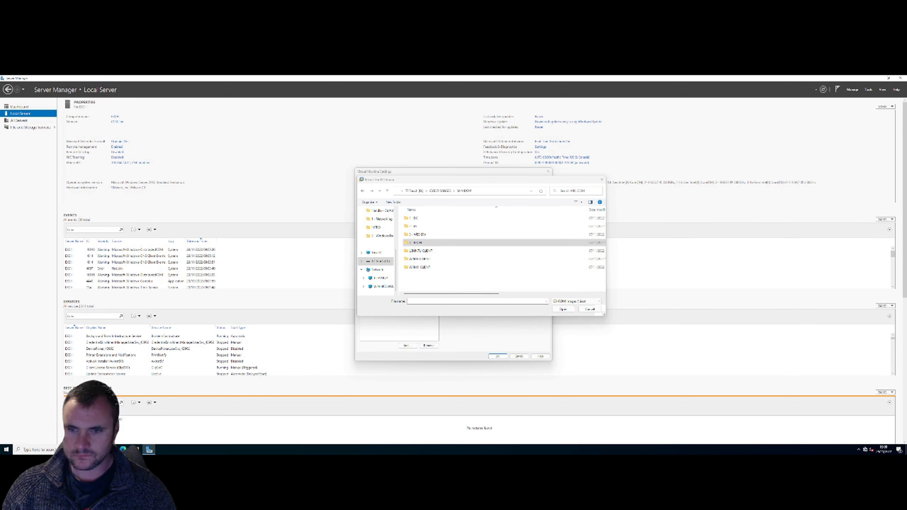
double_click(412, 246)
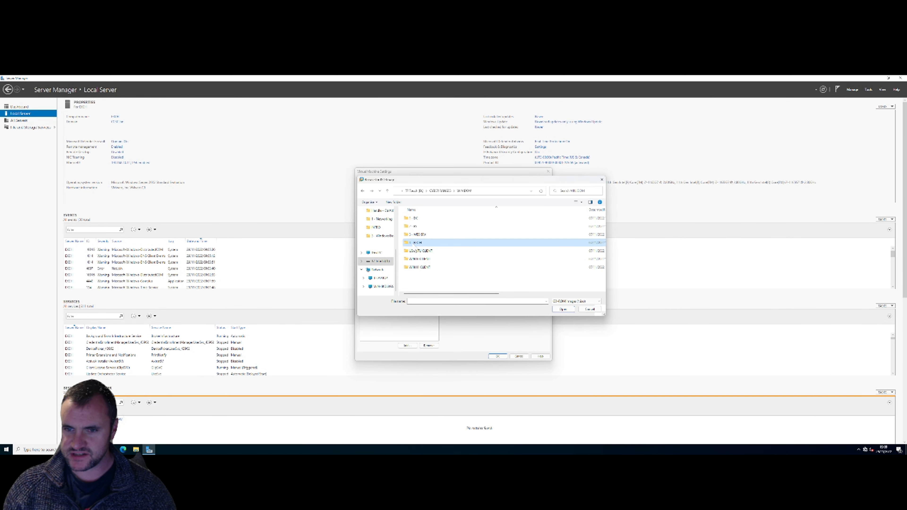
left_click(435, 260)
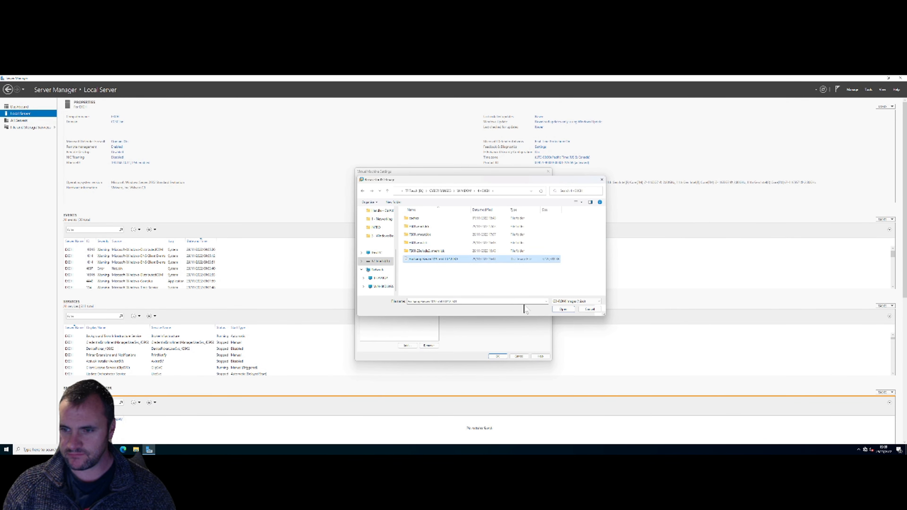
left_click(564, 309)
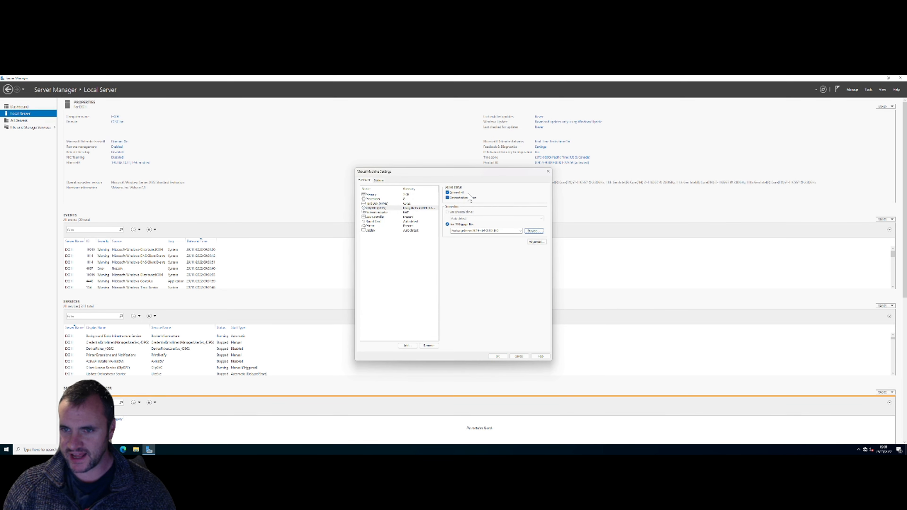
left_click(500, 358)
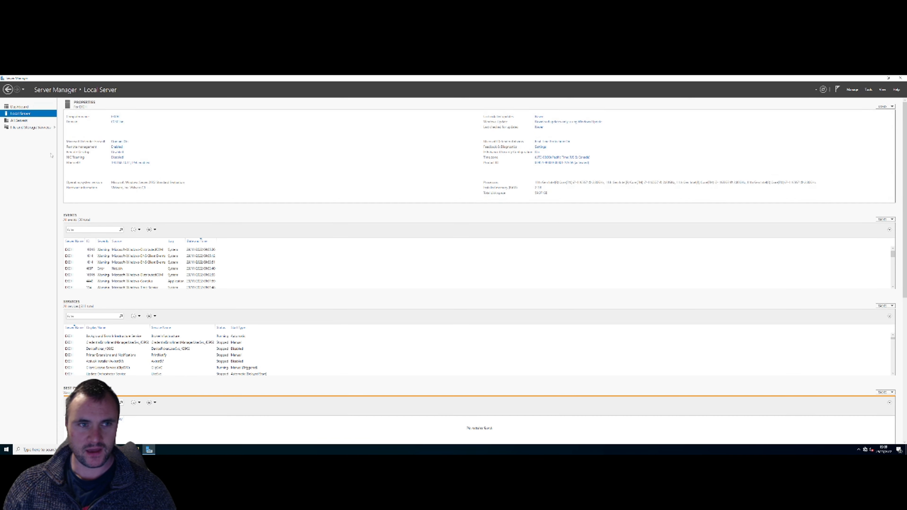
- Close Server Manager and launch Exchange Setup from the mounted DVD drive in File Explorer
left_click(900, 77)
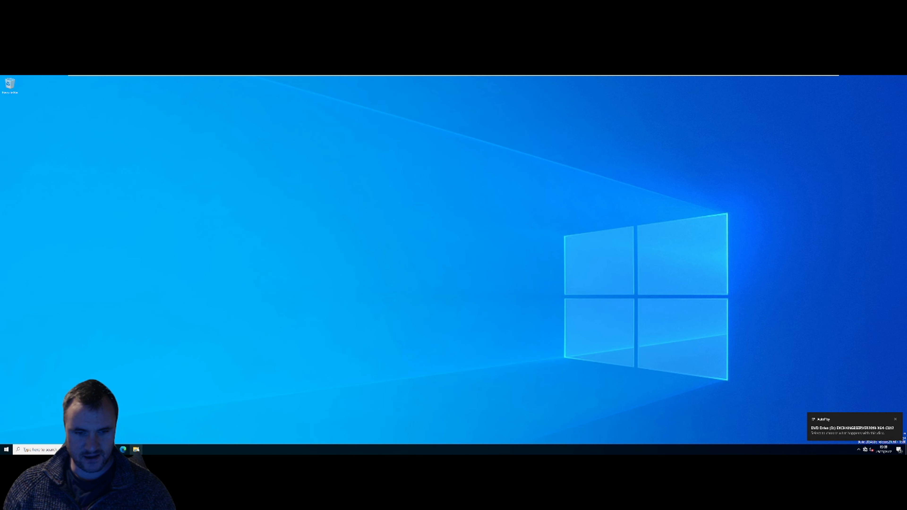
key("super+e")
left_click(346, 253)
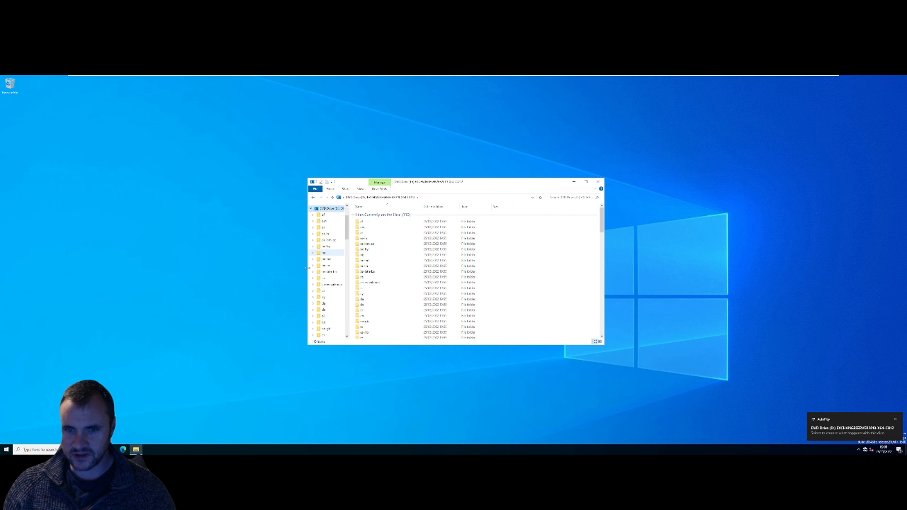
scroll(402, 294, "down", 7)
scroll(403, 295, "down", 5)
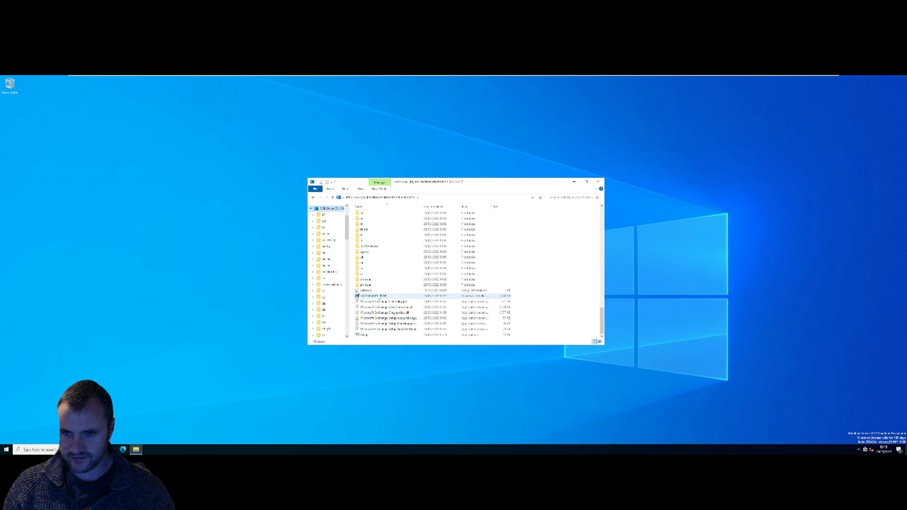
double_click(363, 335)
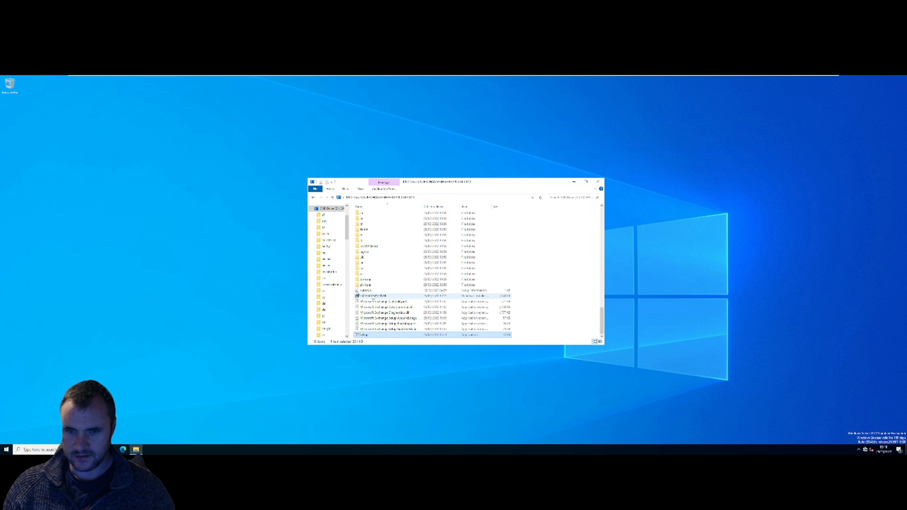
left_click(382, 296)
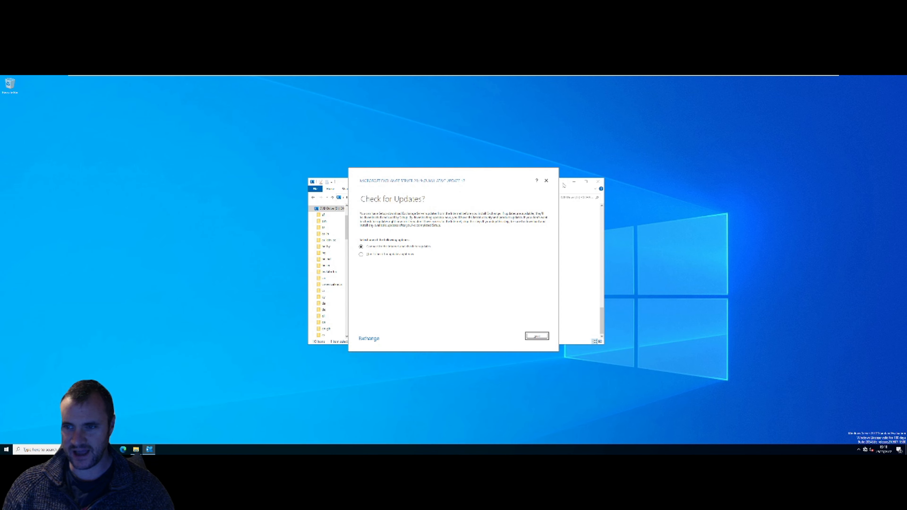
- Move File Explorer aside and continue past the update check so setup begins copying files
left_click_drag(563, 185, 282, 179)
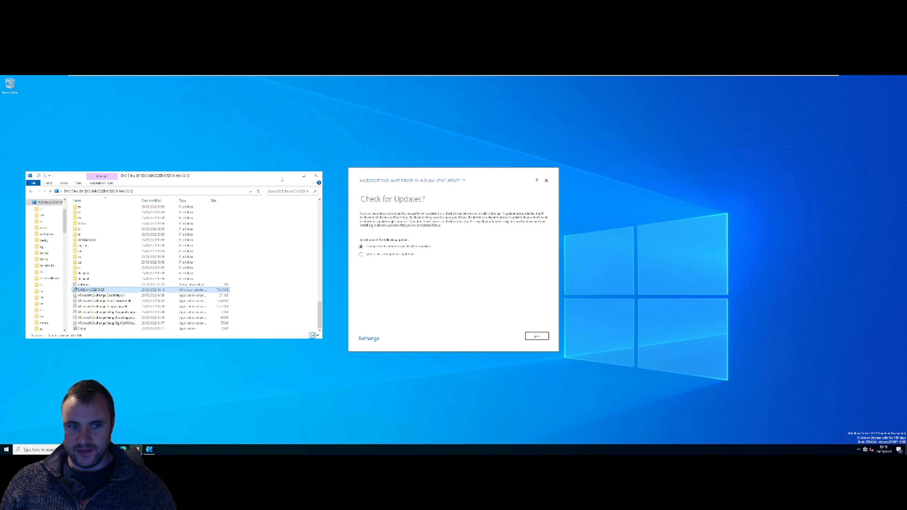
left_click(535, 336)
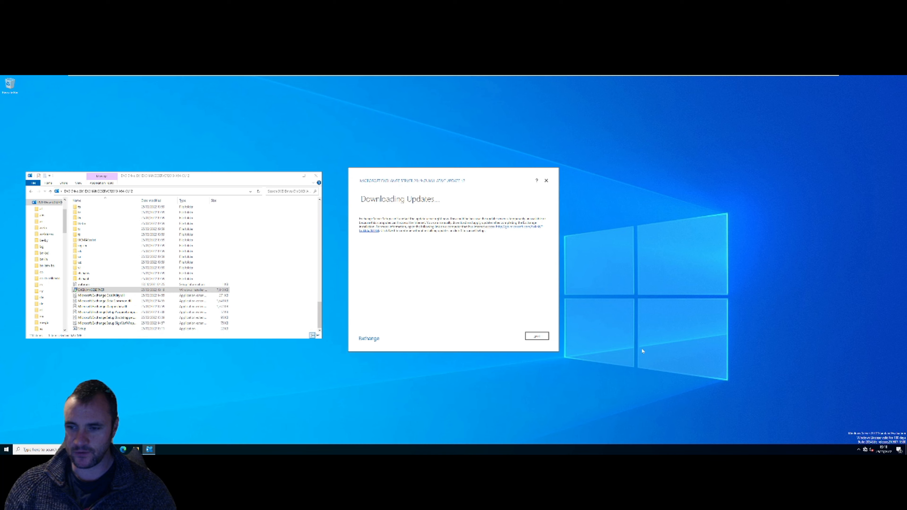
left_click(543, 337)
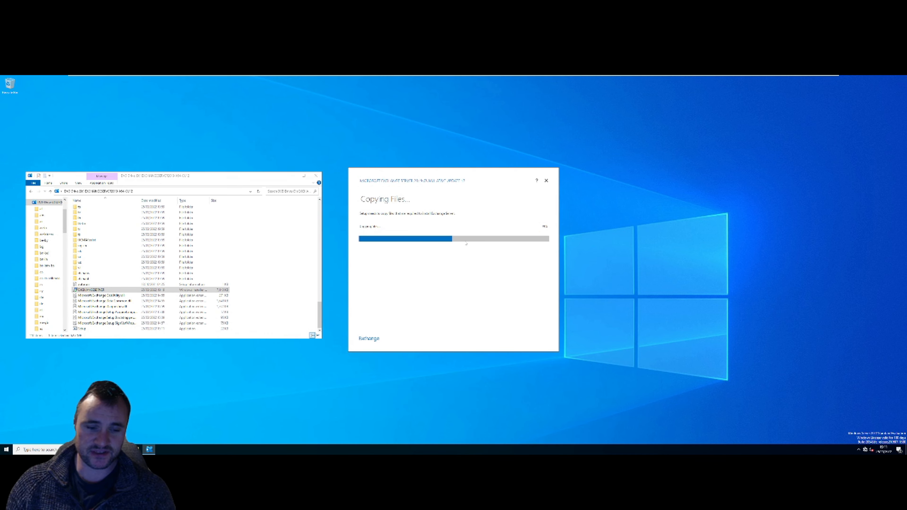
- Open a new File Explorer window, review This PC's About properties, then close Settings
left_click(136, 449)
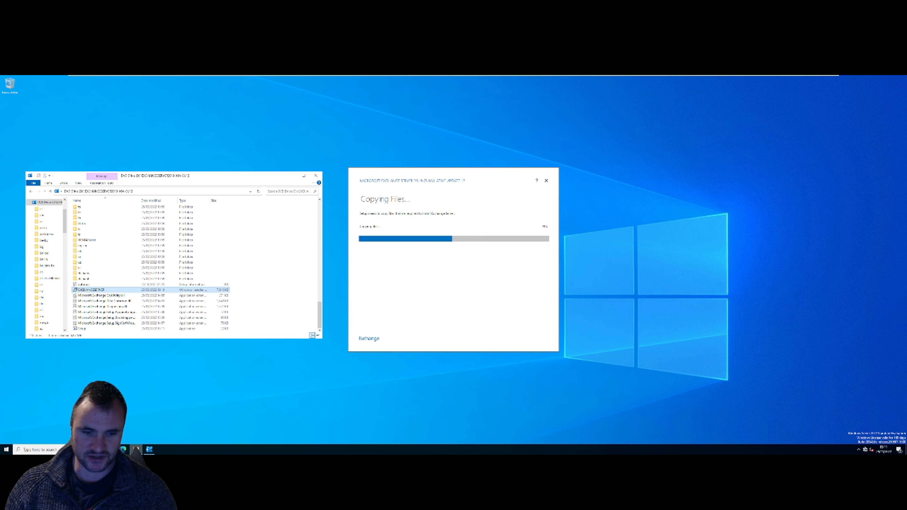
right_click(136, 449)
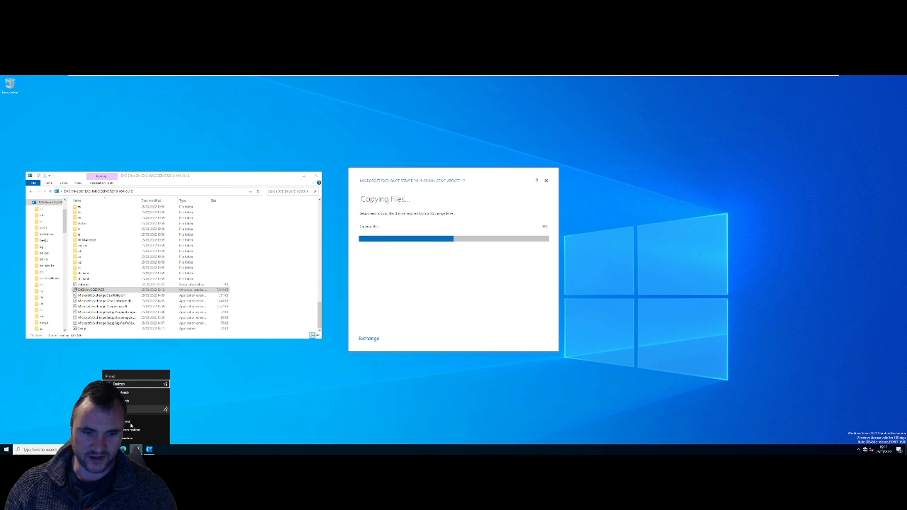
left_click(128, 422)
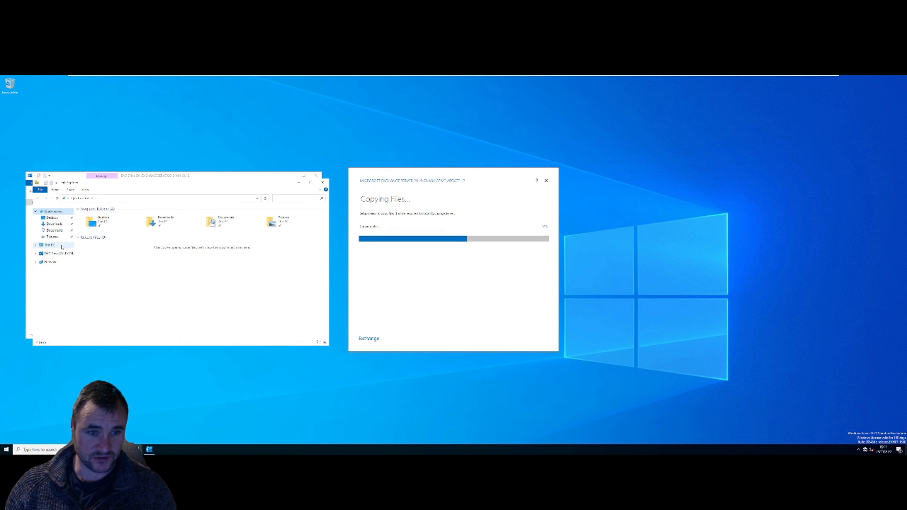
right_click(61, 245)
left_click(82, 314)
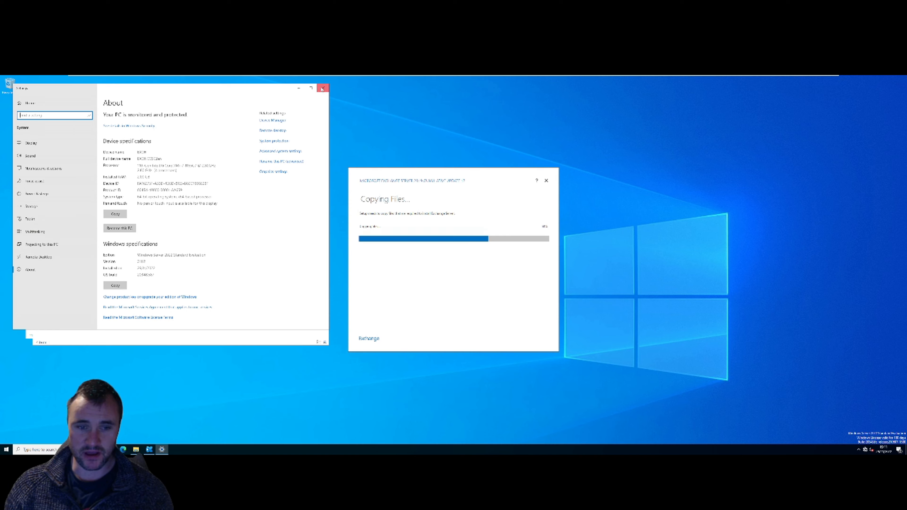
left_click(322, 90)
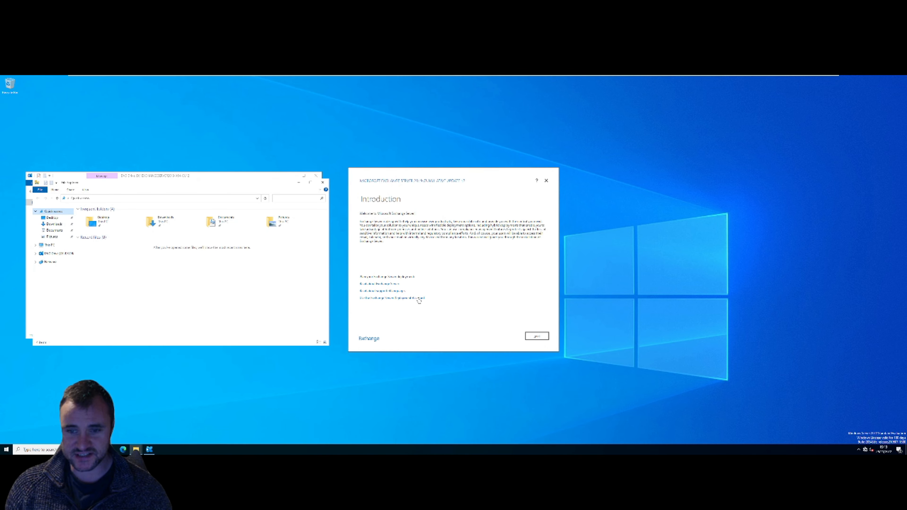
- Accept the introduction, license and recommended settings, then select the Mailbox role and continue
left_click(536, 336)
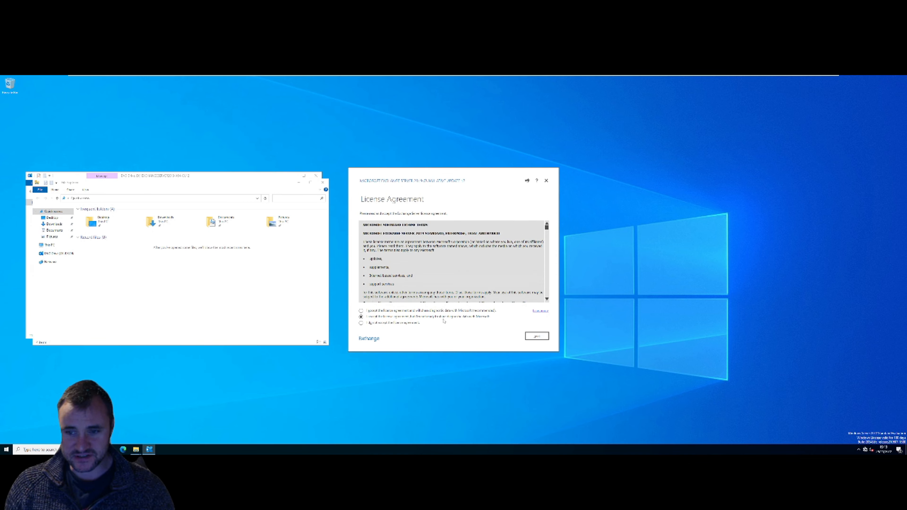
left_click(539, 335)
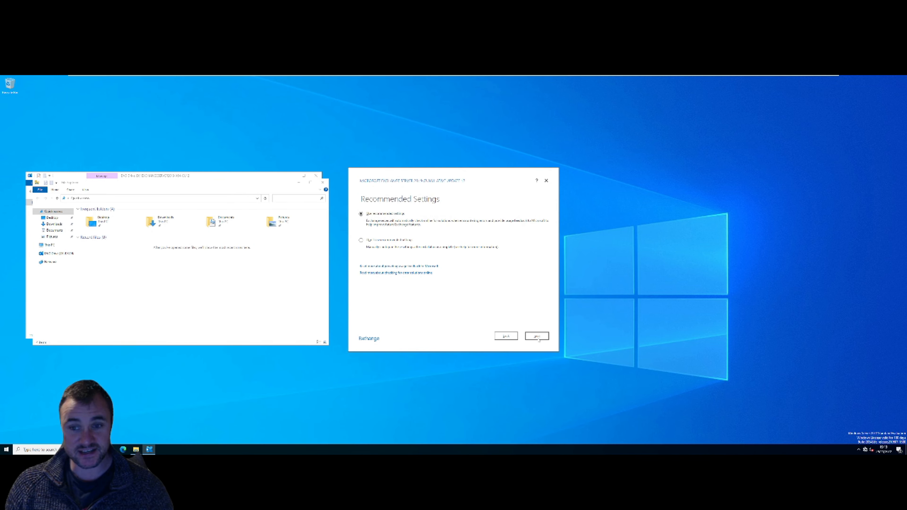
left_click(538, 337)
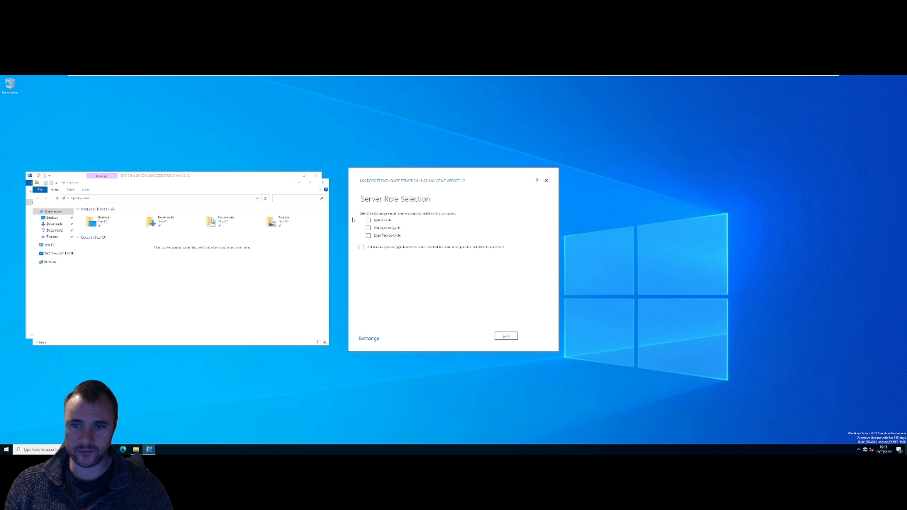
left_click(368, 221)
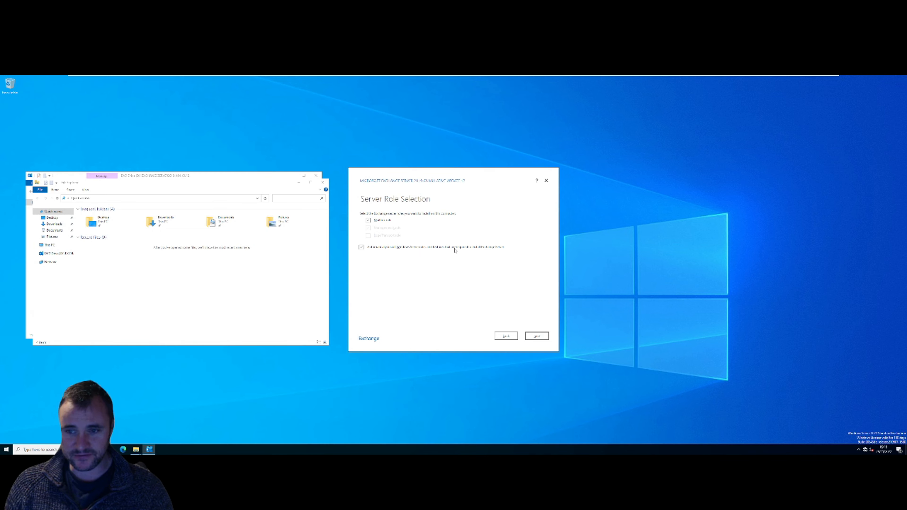
left_click(538, 337)
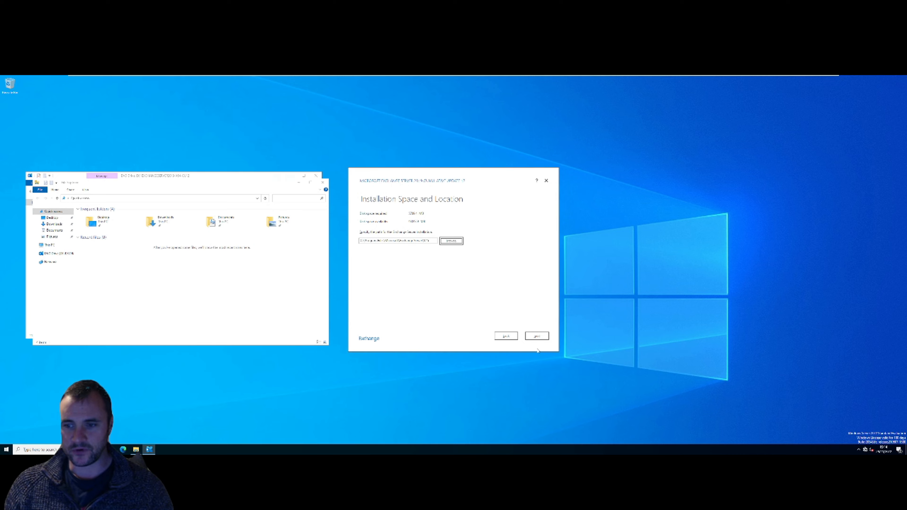
- Edit the organization name field, then pass the organization and malware pages to start readiness checks
left_click(536, 338)
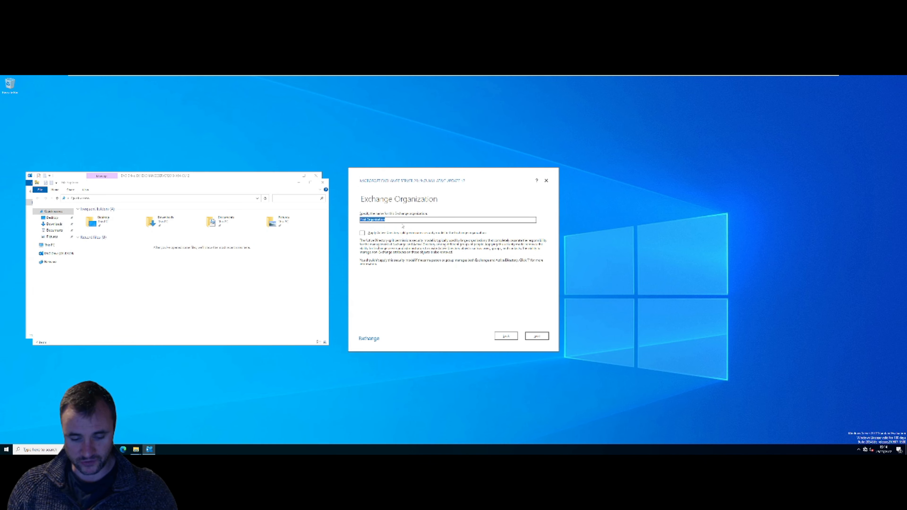
key("BackSpace")
type("EXCH")
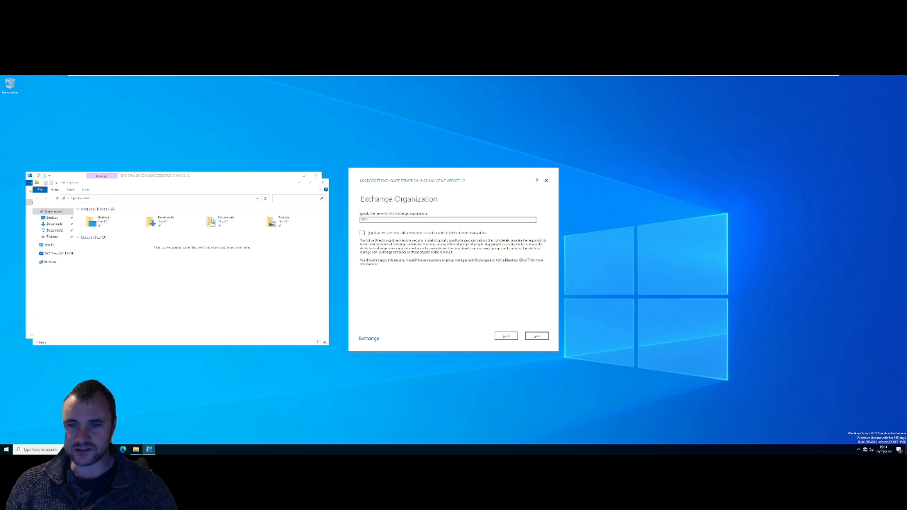
double_click(361, 219)
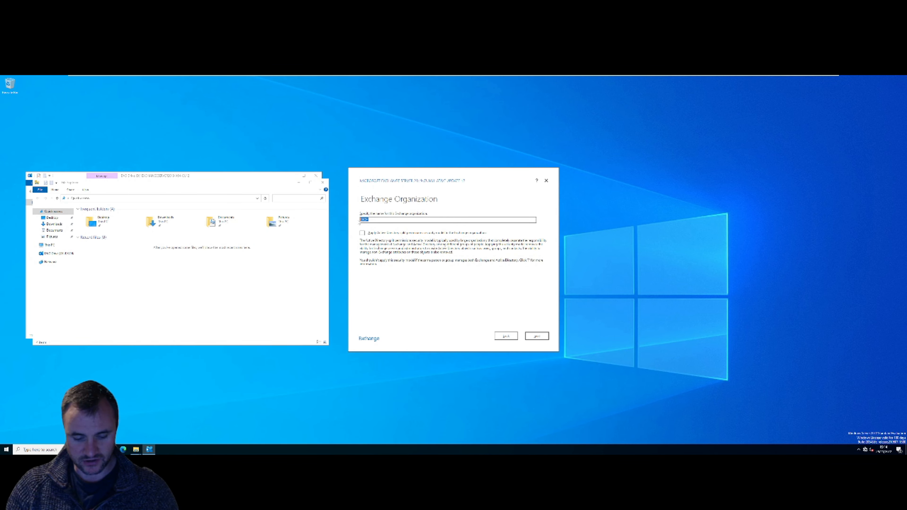
key("BackSpace")
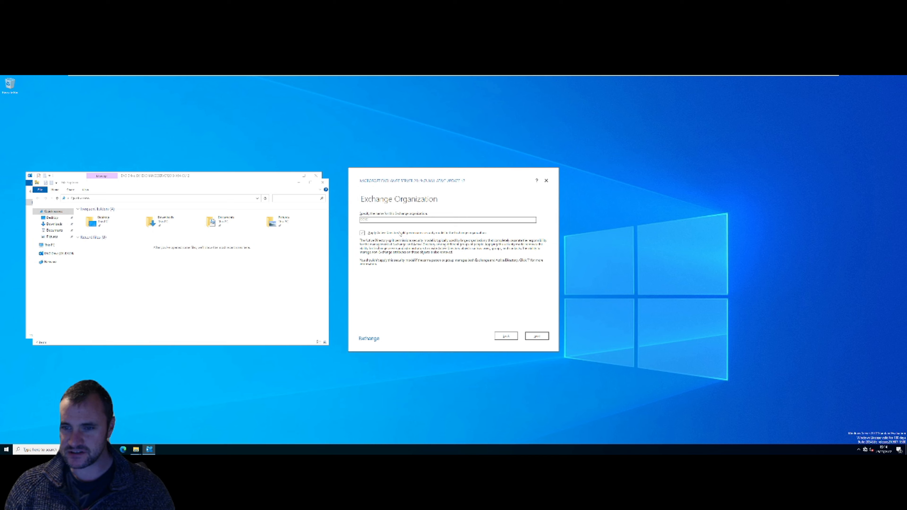
left_click(534, 337)
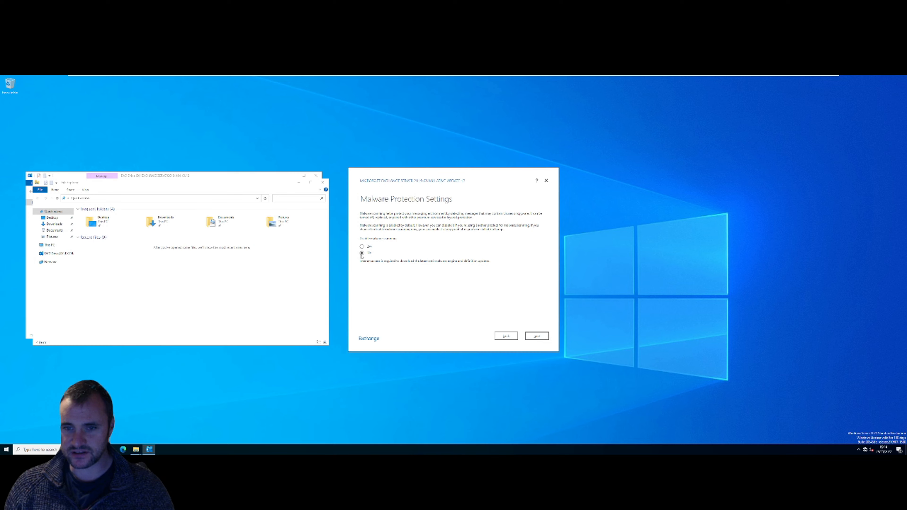
left_click(539, 337)
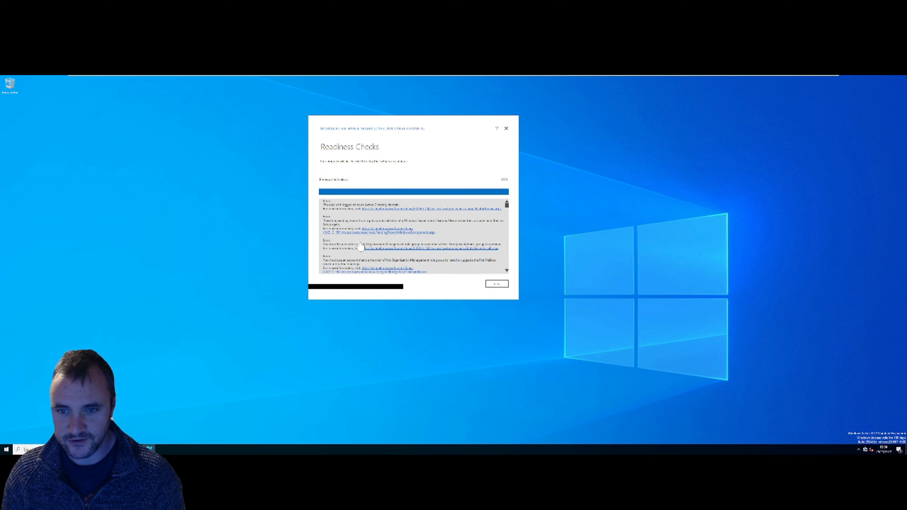
- Scroll through the Readiness Checks error list to review all reported issues
left_click(507, 272)
left_click(506, 272)
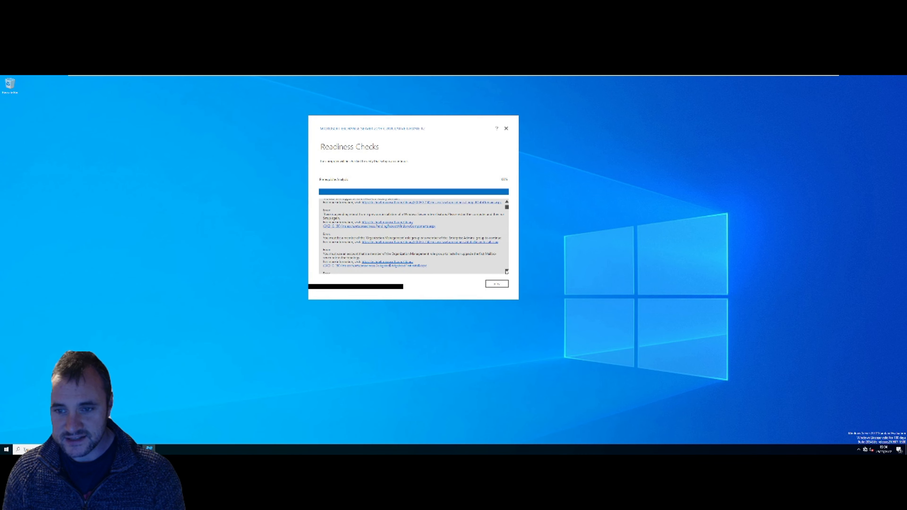
scroll(489, 265, "down", 5)
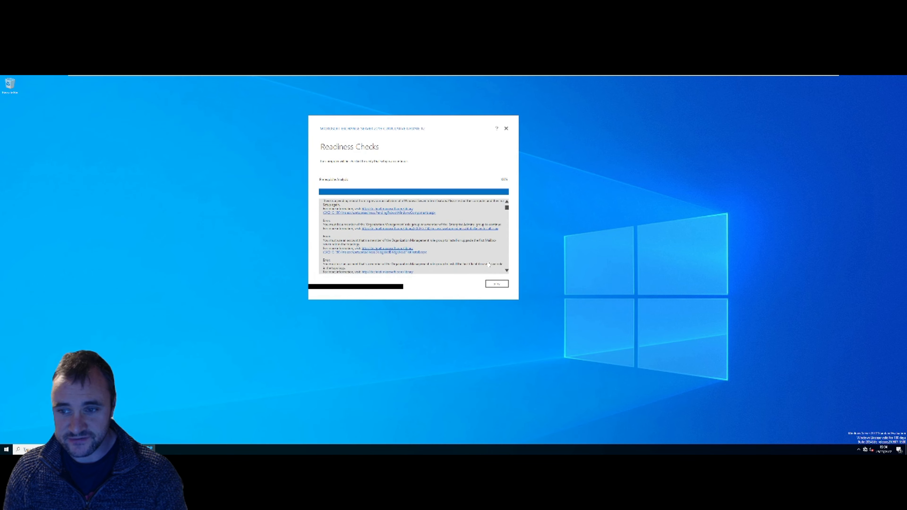
scroll(488, 265, "down", 4)
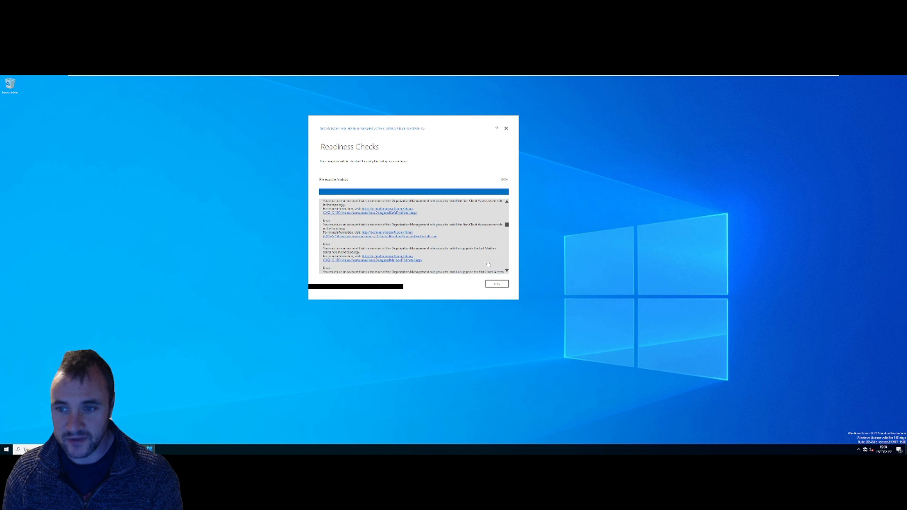
scroll(489, 265, "down", 4)
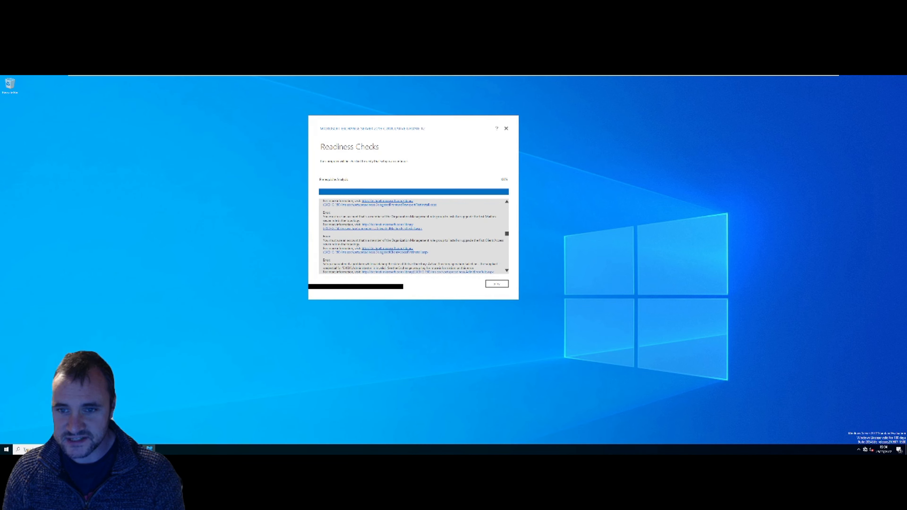
scroll(488, 265, "down", 5)
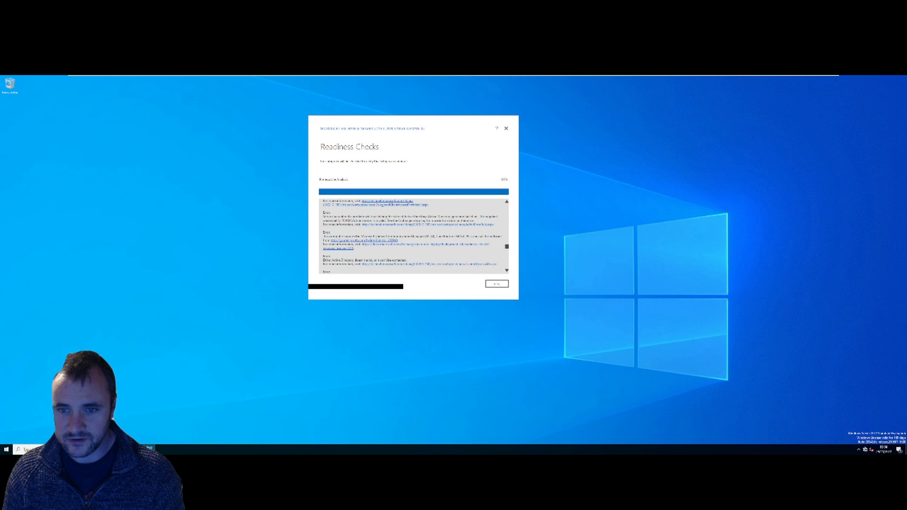
scroll(489, 265, "down", 2)
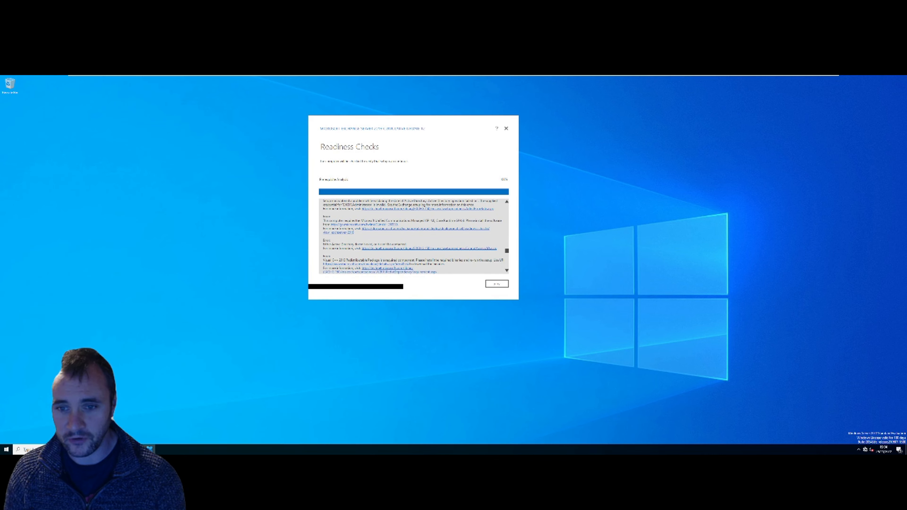
scroll(414, 236, "down", 2)
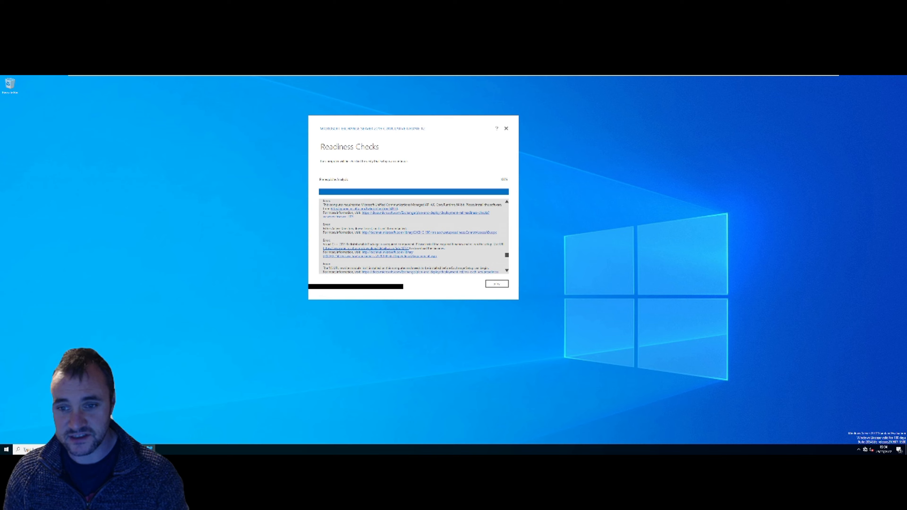
scroll(414, 236, "down", 3)
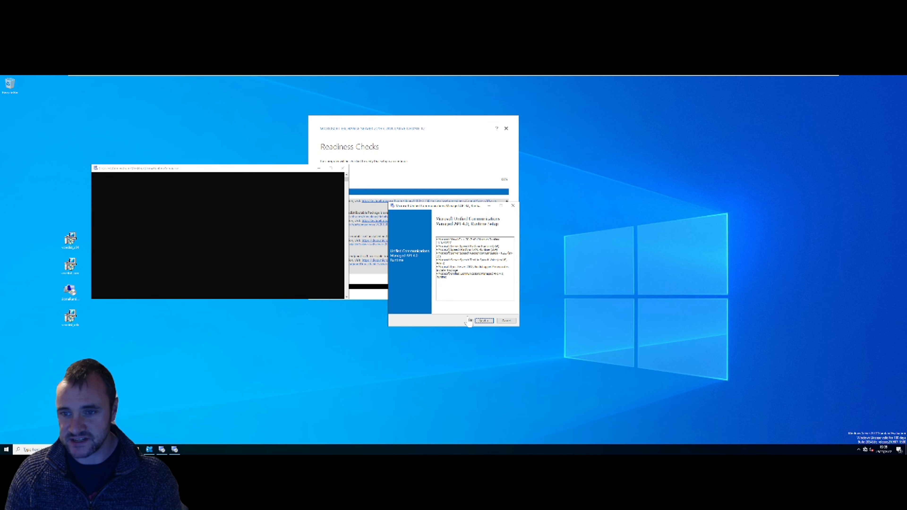
- Install the UCMA 4.0 Runtime, accepting its license terms, and close the wizard when finished
left_click(483, 322)
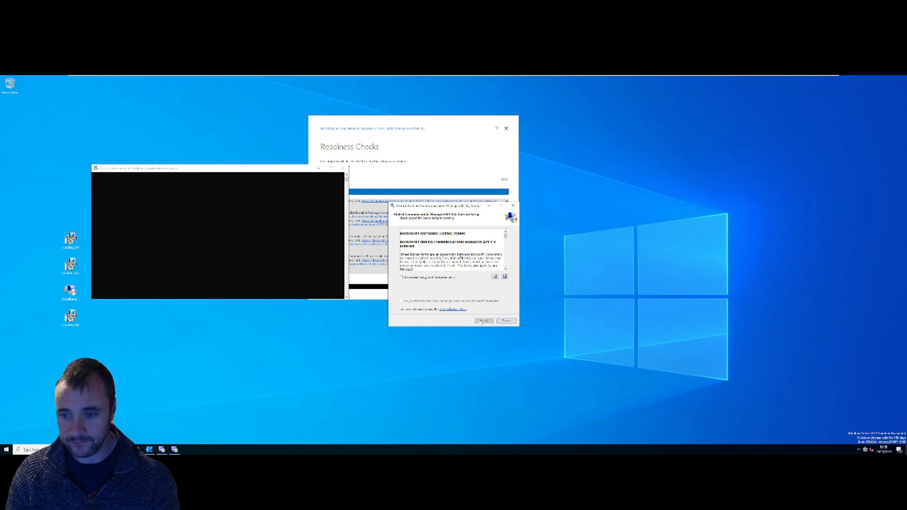
left_click(425, 278)
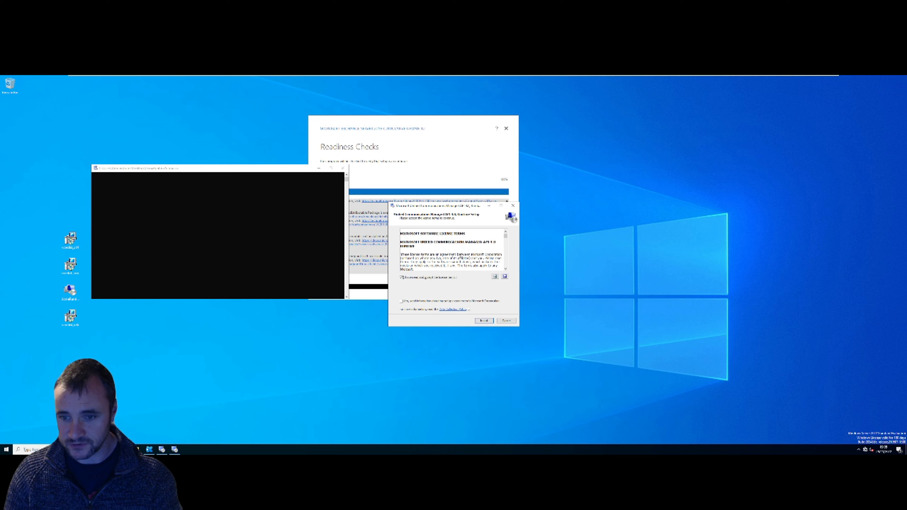
left_click(484, 321)
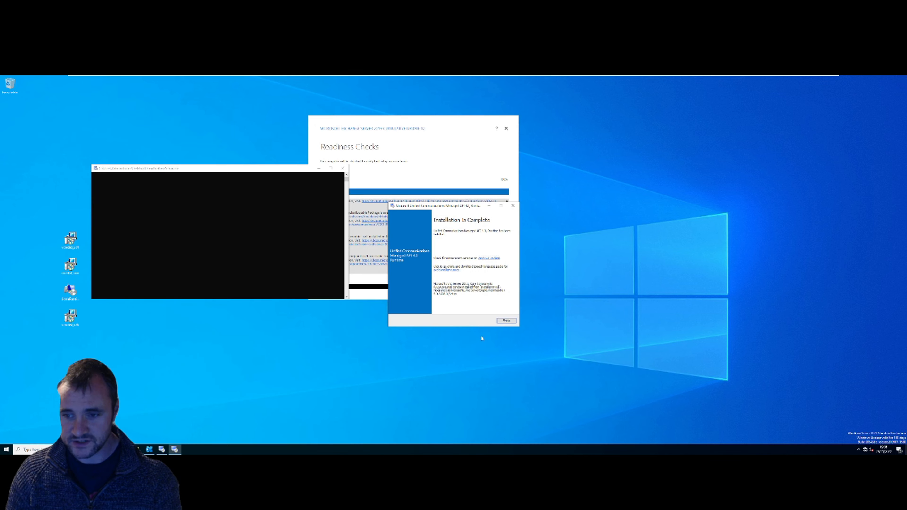
left_click(505, 320)
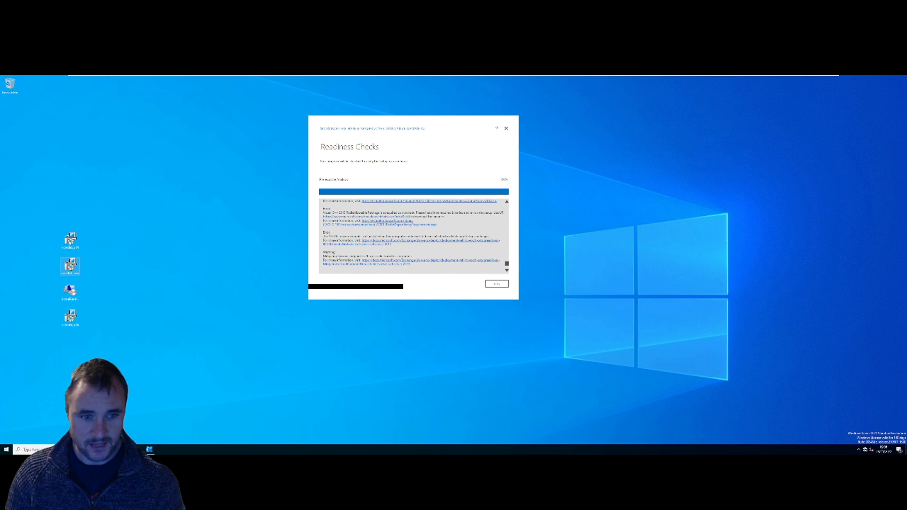
- Install the Visual C++ 2013 Redistributable (x64), agreeing to its license terms, and close the installer
double_click(70, 239)
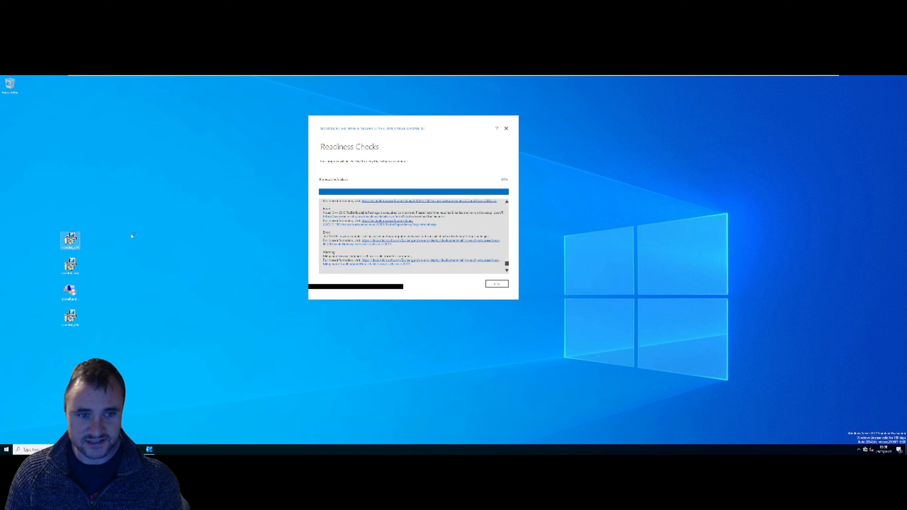
left_click(429, 285)
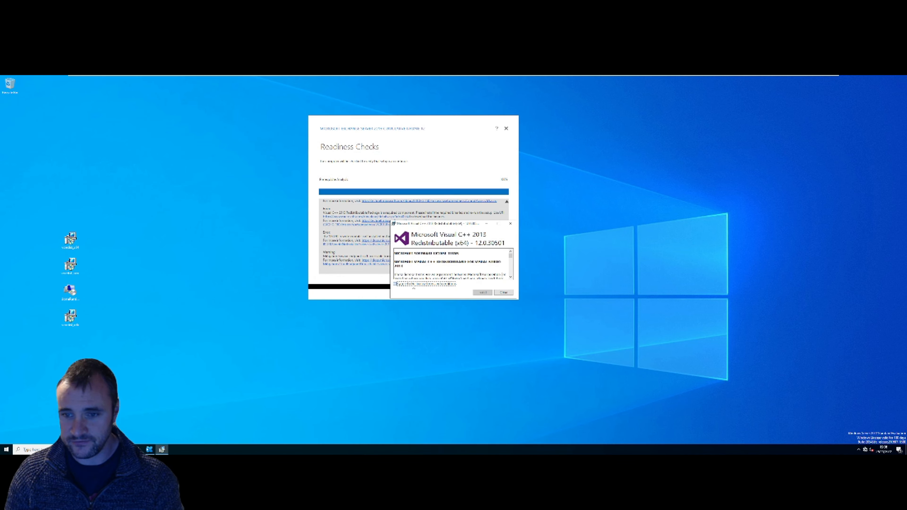
left_click(484, 292)
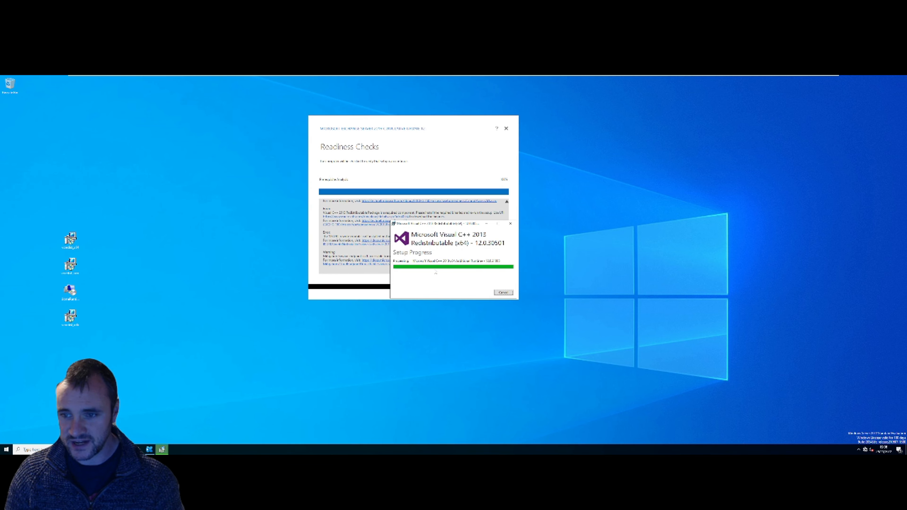
left_click(504, 292)
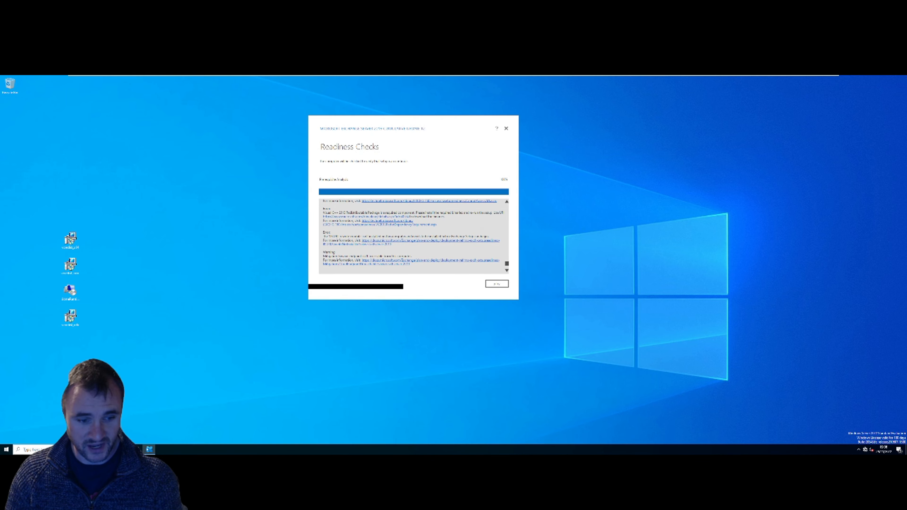
left_click(6, 450)
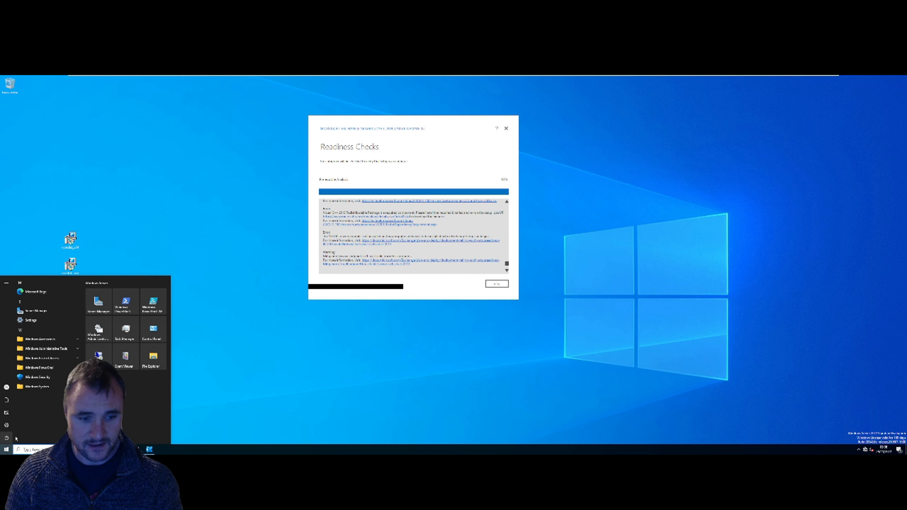
- Restart the server from the Start menu's Power options and confirm the restart
left_click(14, 438)
left_click(16, 425)
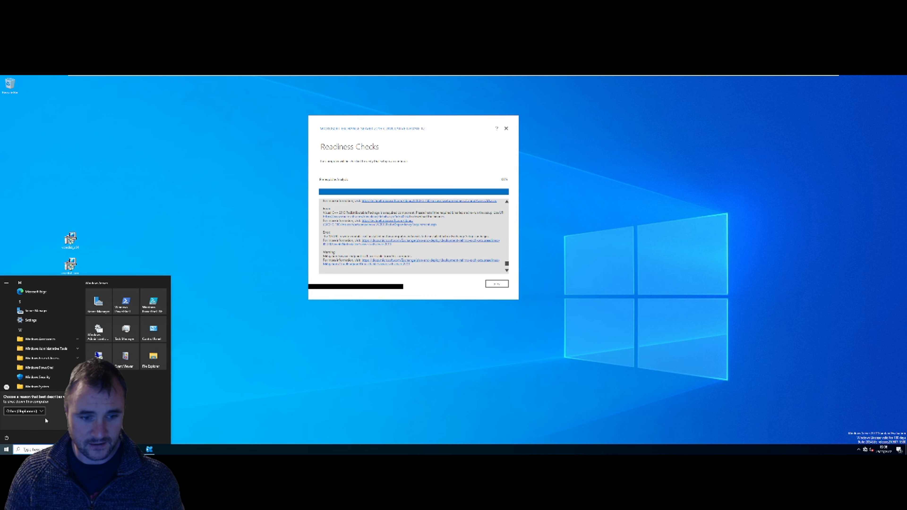
left_click(74, 423)
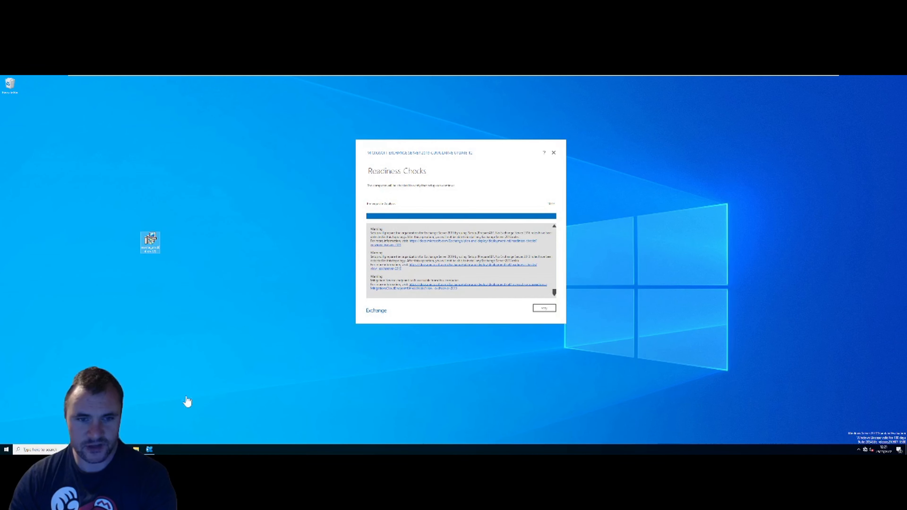
- Install the URL Rewrite Module, accepting its licence, then retry the Exchange readiness checks
left_click(150, 241)
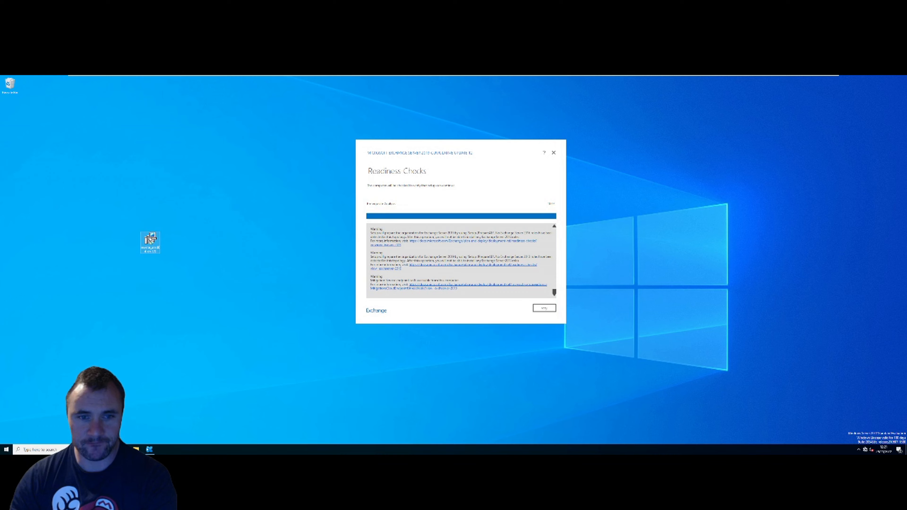
double_click(150, 239)
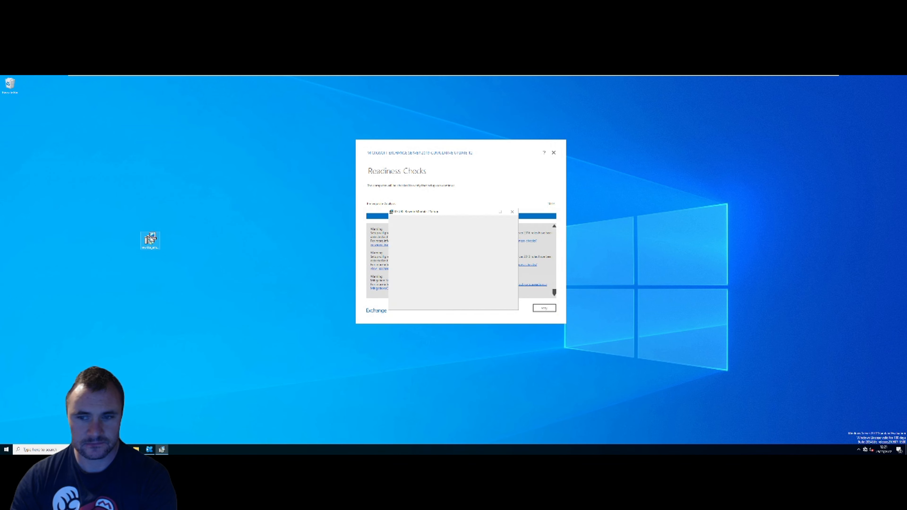
left_click(443, 292)
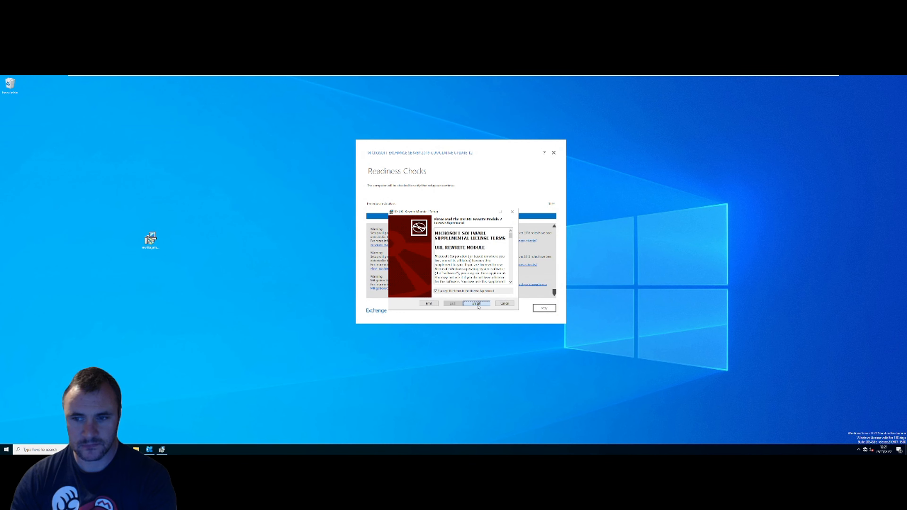
left_click(478, 304)
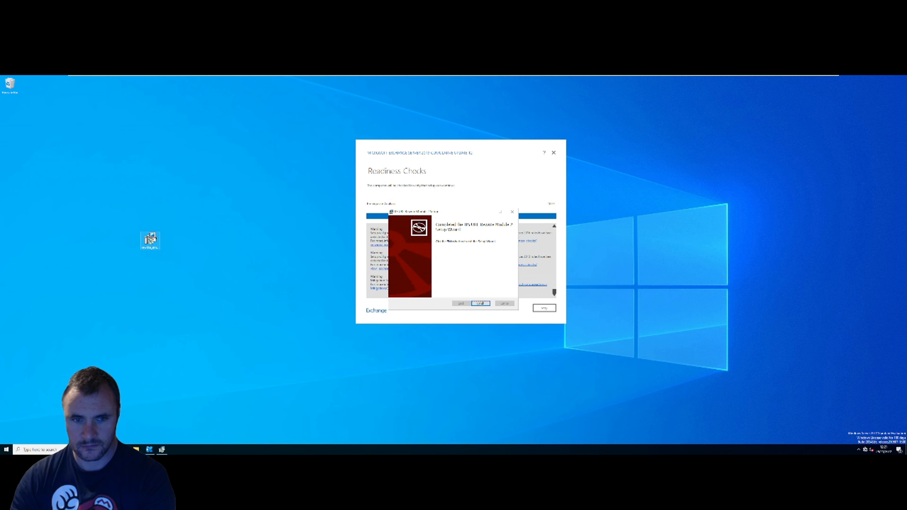
left_click(481, 303)
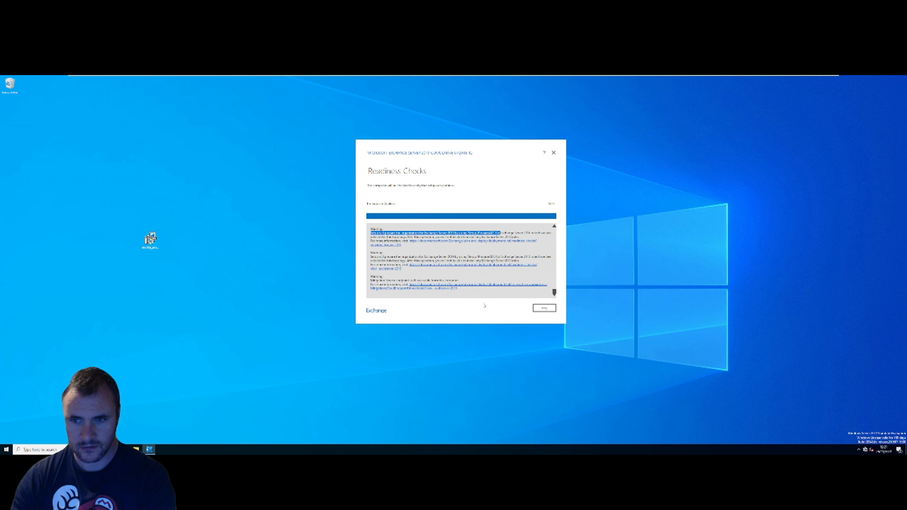
left_click(553, 312)
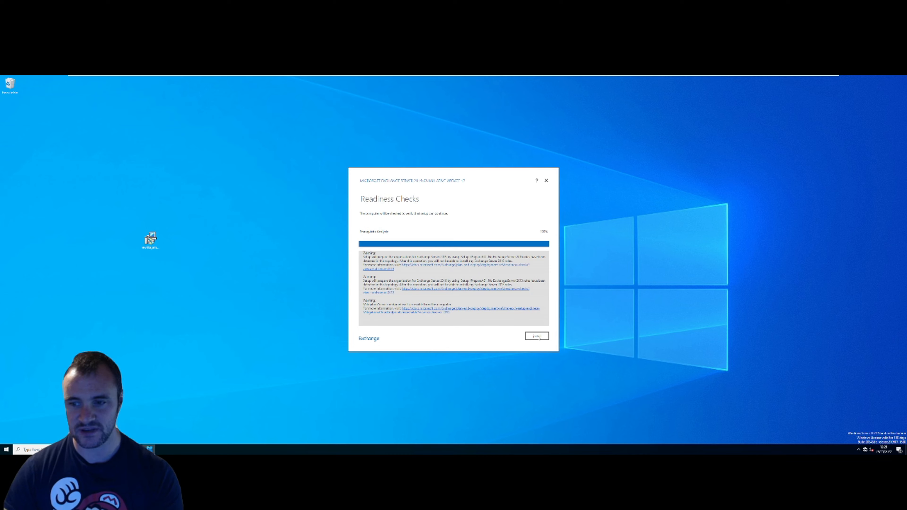
- Run the Exchange Server installation from the Readiness Checks page through to completion
left_click(533, 341)
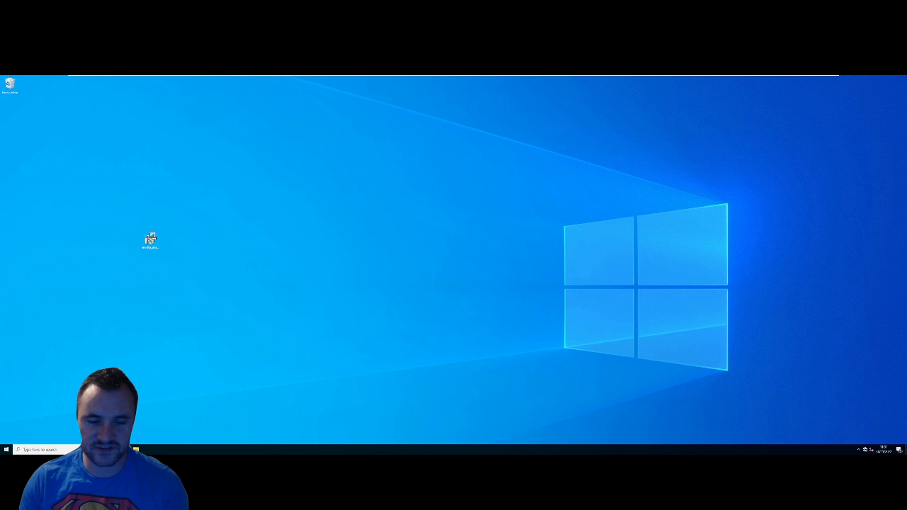
- Launch Exchange Administrative Center from the Microsoft Exchange Server 2019 Start menu group
left_click(7, 450)
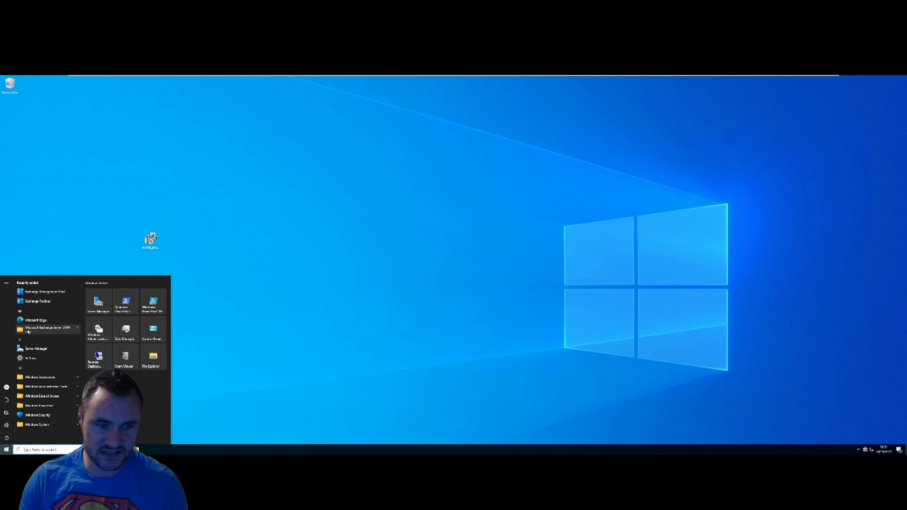
left_click(47, 330)
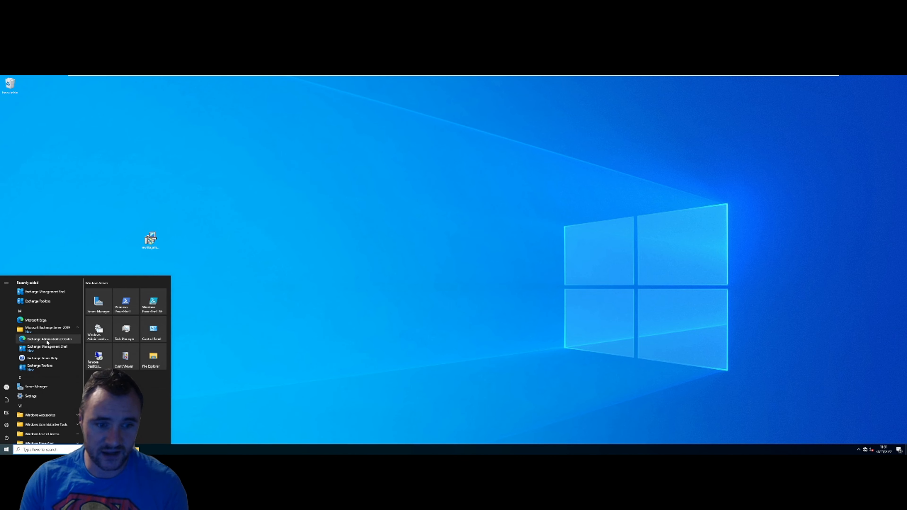
left_click(48, 340)
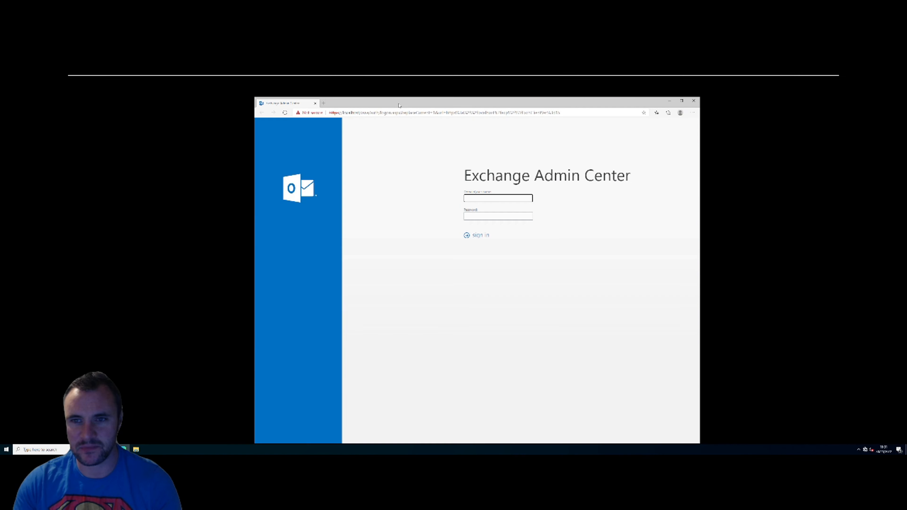
- Maximize the browser and sign in to Exchange Admin Center with the administrator credentials
double_click(399, 105)
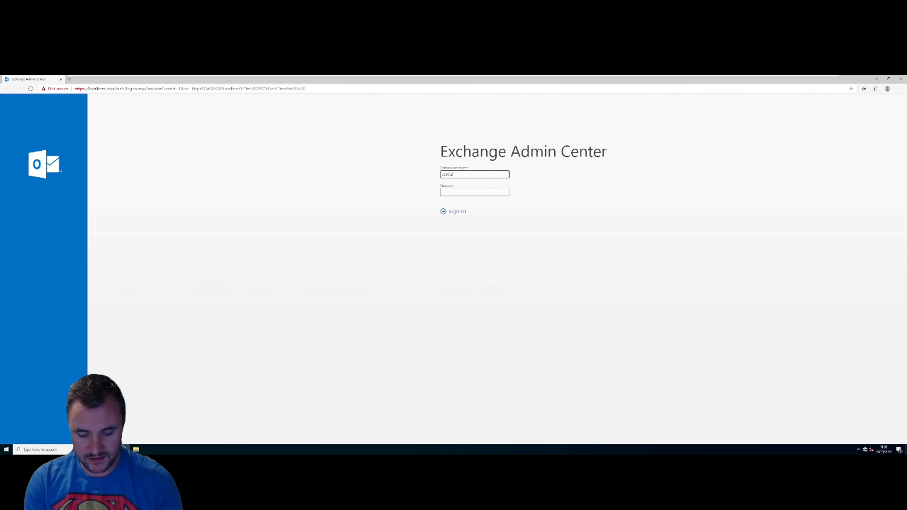
type("rator")
key("Tab")
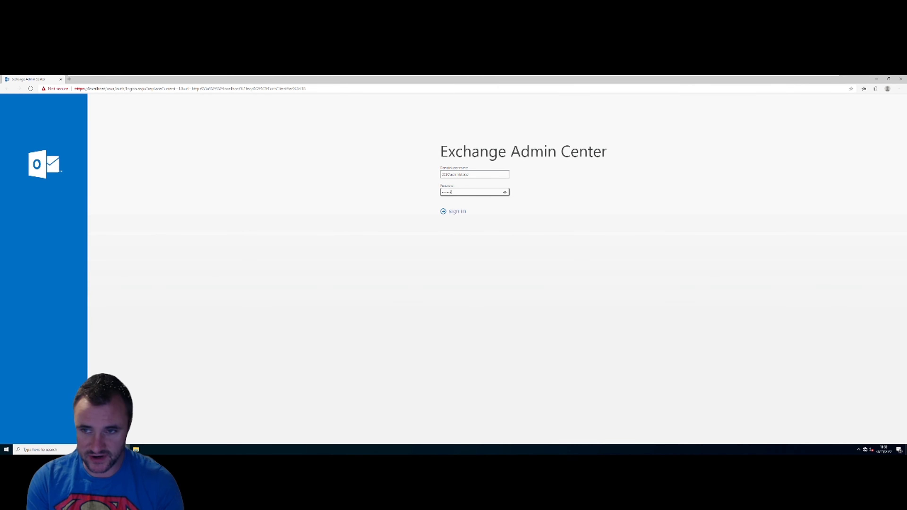
key("Return")
left_click(450, 212)
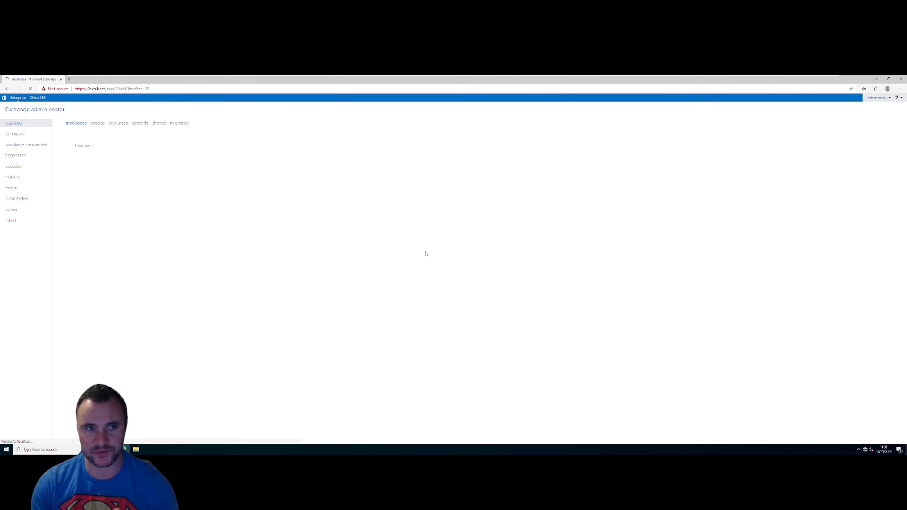
mouse_move(351, 76)
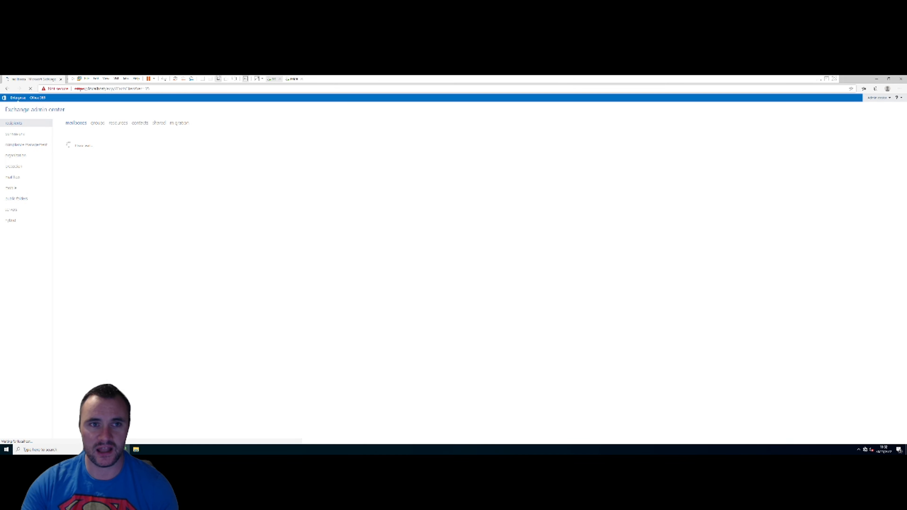
left_click(106, 79)
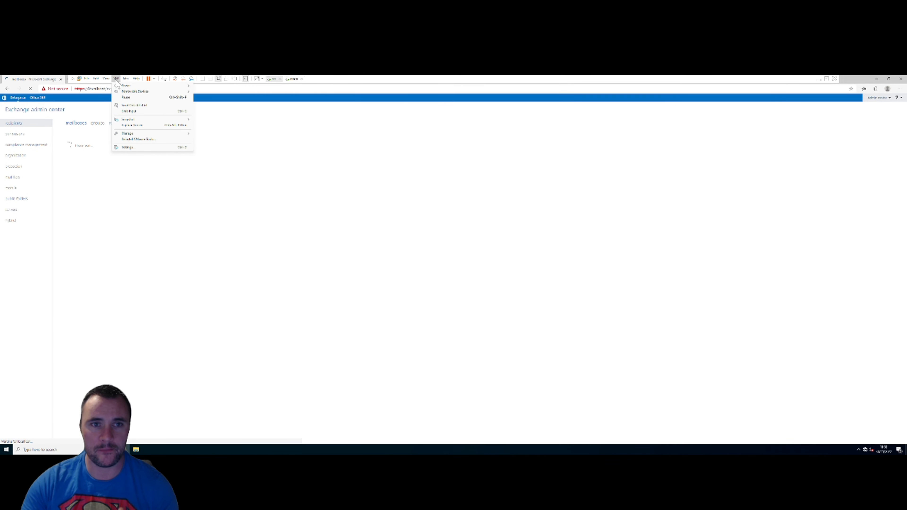
mouse_move(116, 79)
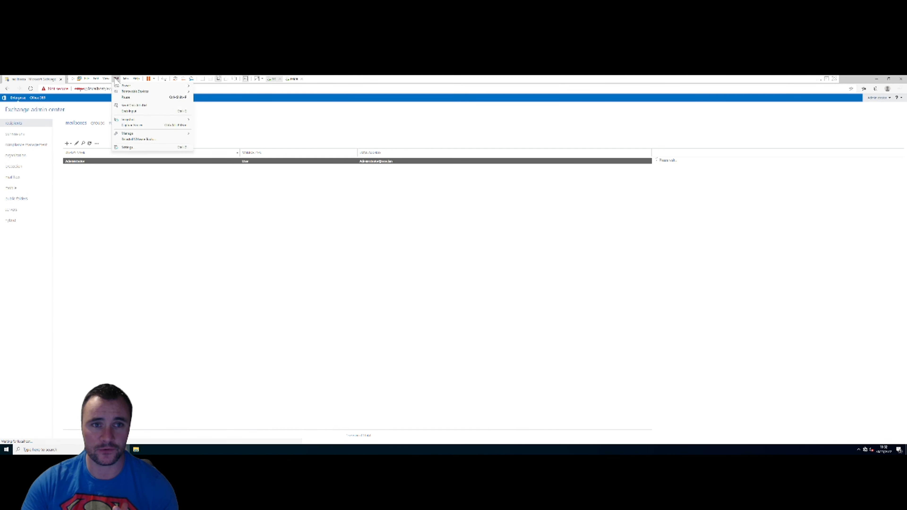
left_click(127, 148)
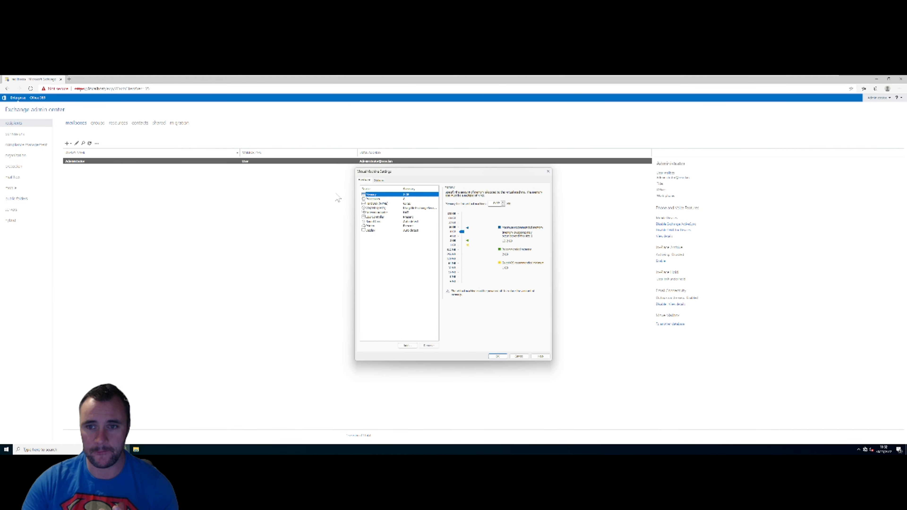
left_click(405, 198)
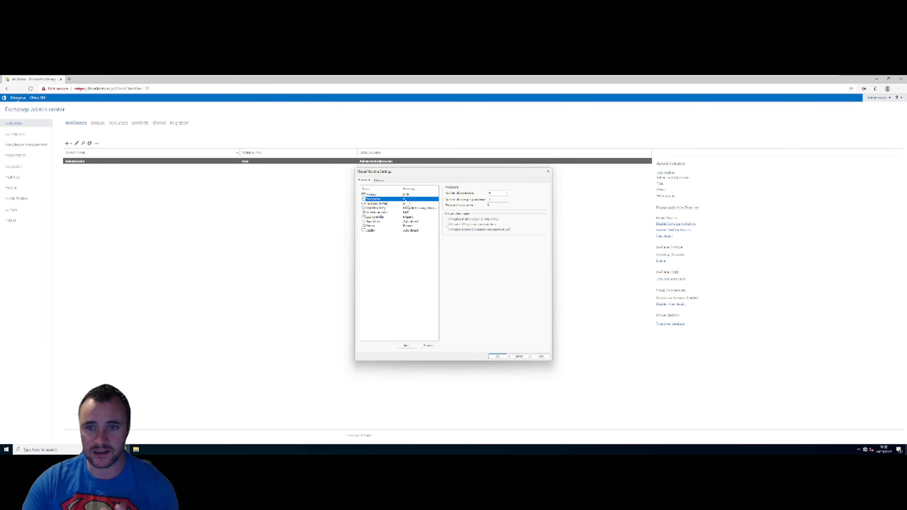
left_click(548, 172)
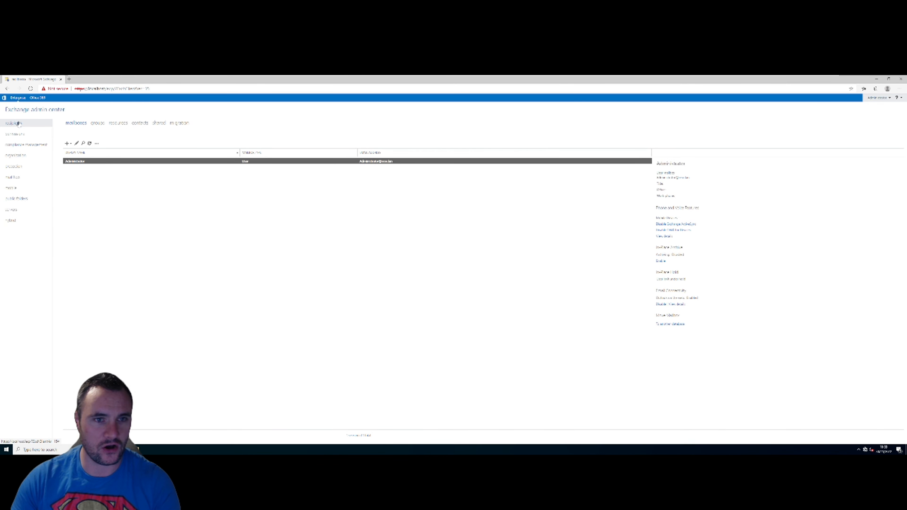
- Create a user mailbox for the first existing test user and save it
left_click(67, 144)
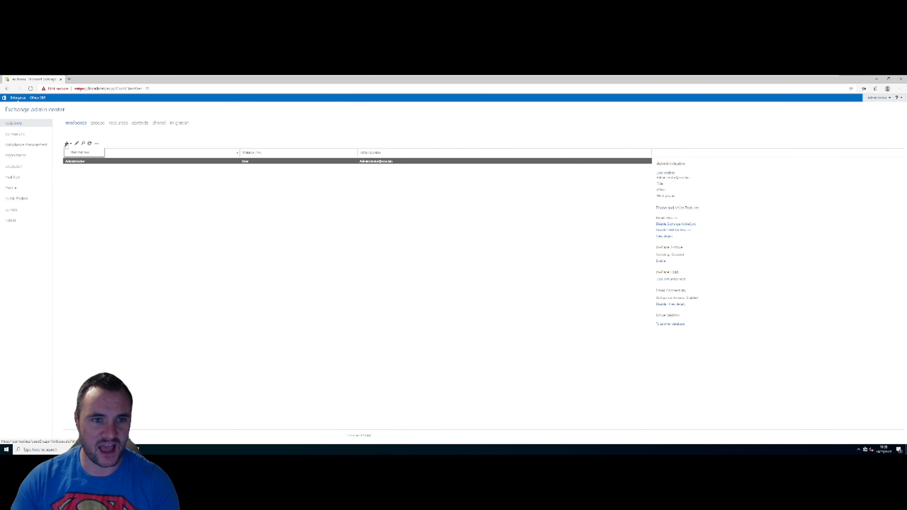
left_click(85, 153)
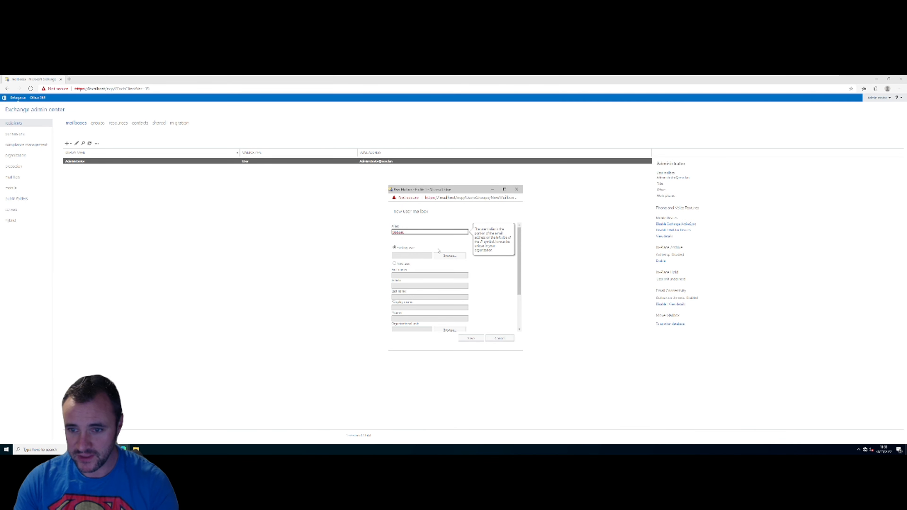
left_click(448, 256)
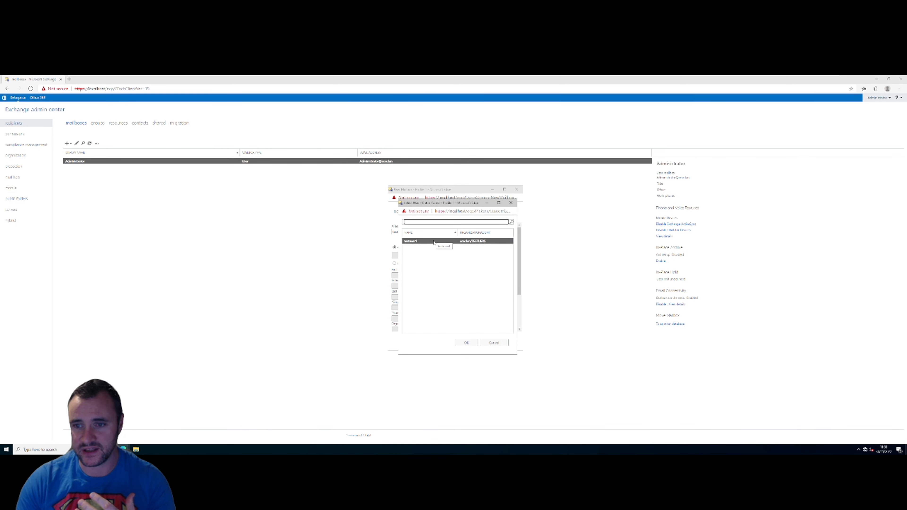
double_click(433, 242)
left_click(472, 338)
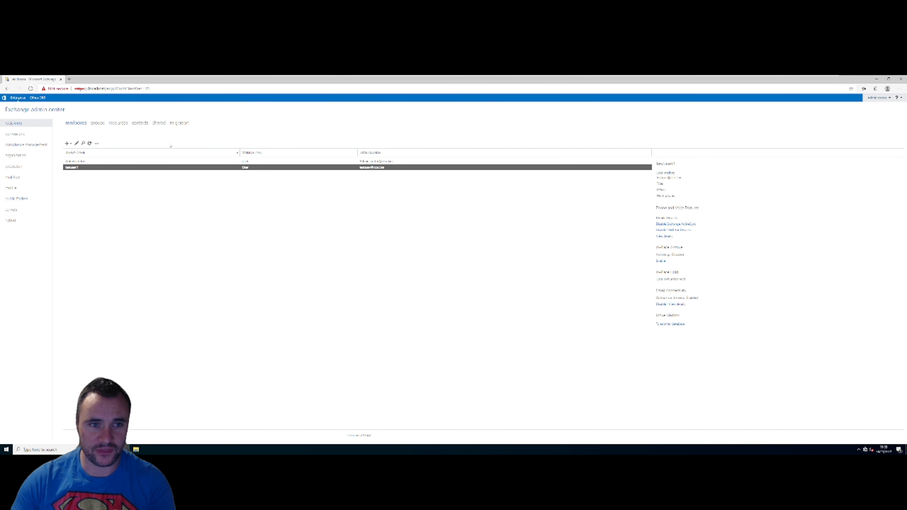
left_click(67, 143)
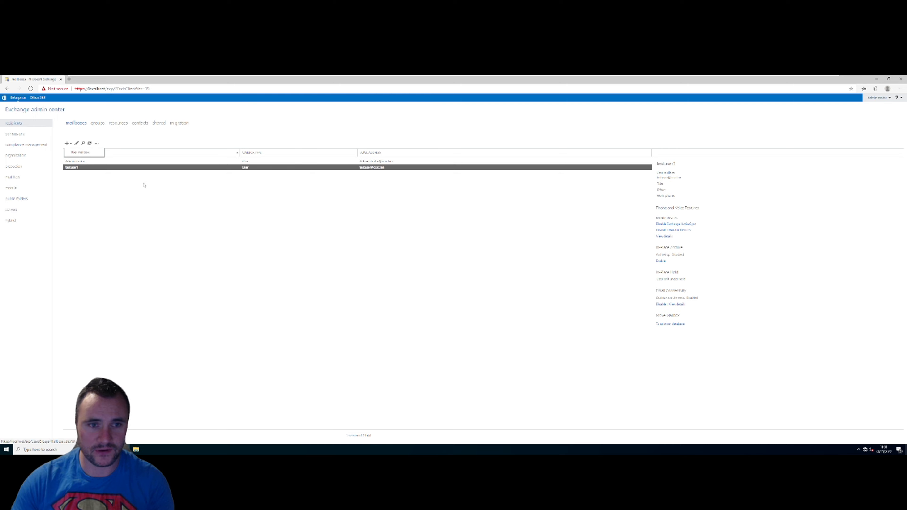
- Search the mailbox user picker for testuser, find no match, and switch to the DC virtual machine
left_click(79, 153)
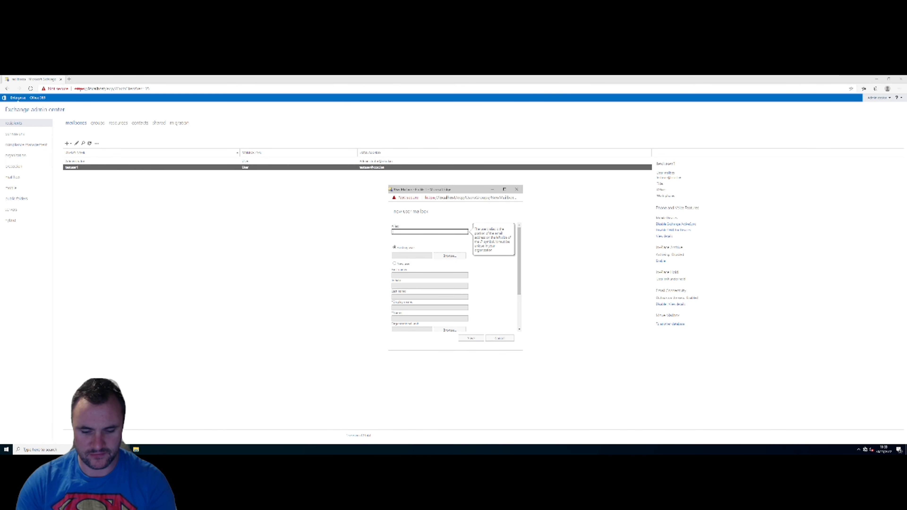
type("testuser2")
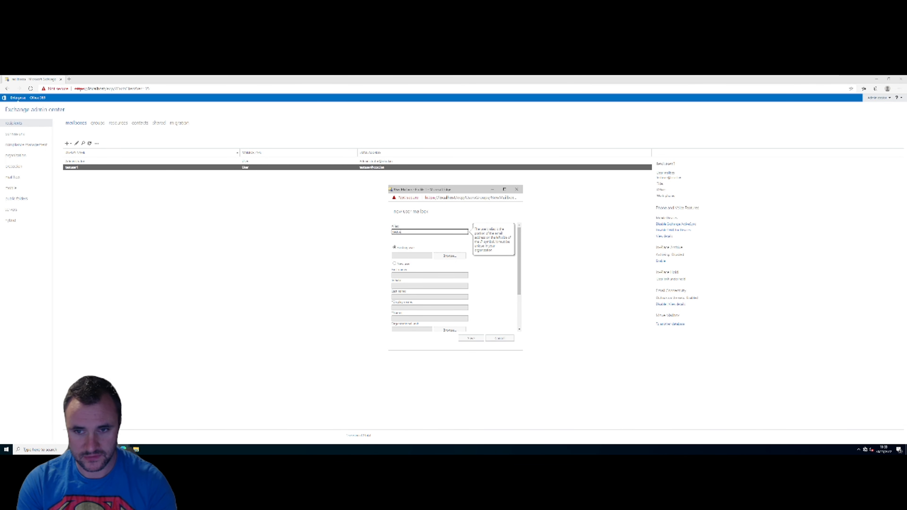
left_click(440, 256)
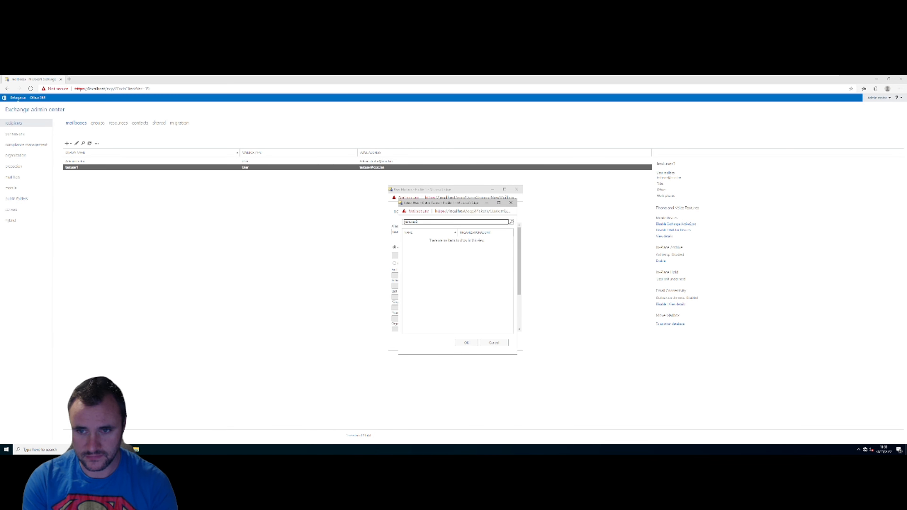
key("Return")
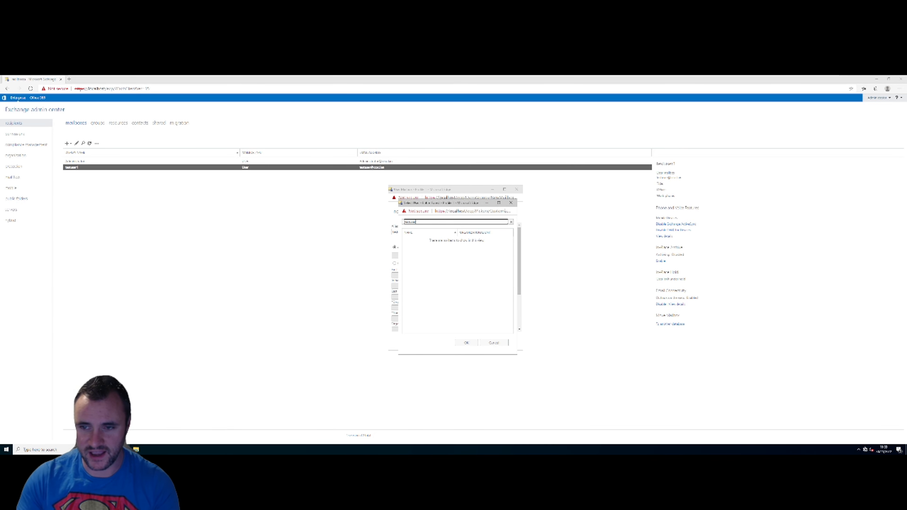
mouse_move(419, 76)
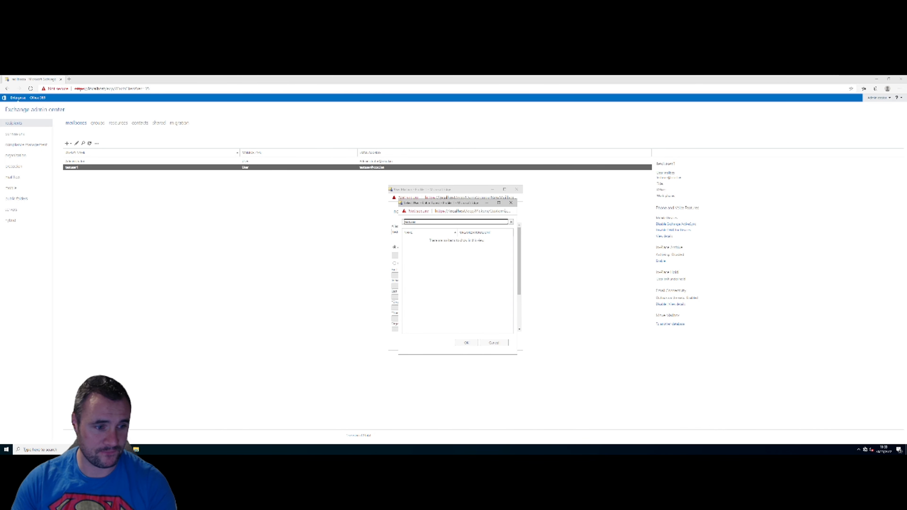
key("ctrl+alt+Left")
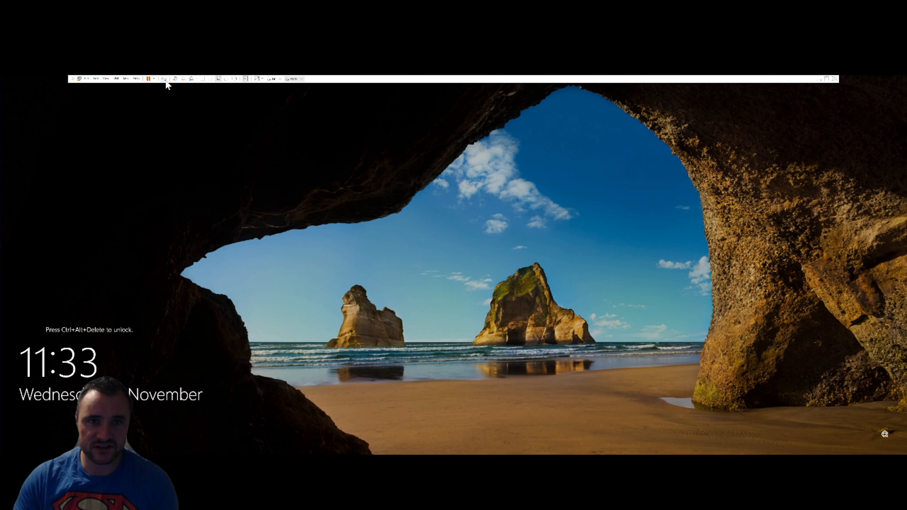
- Unlock the domain controller by signing in as administrator
left_click(165, 80)
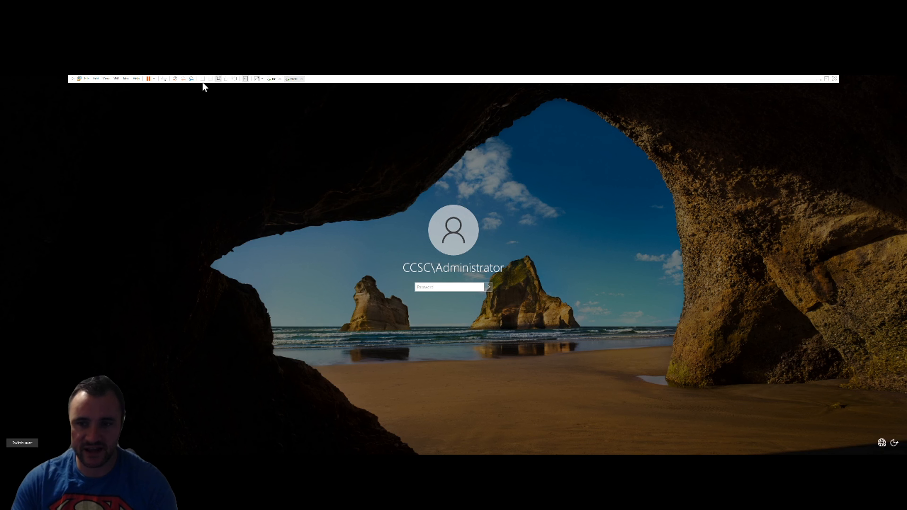
type("••••")
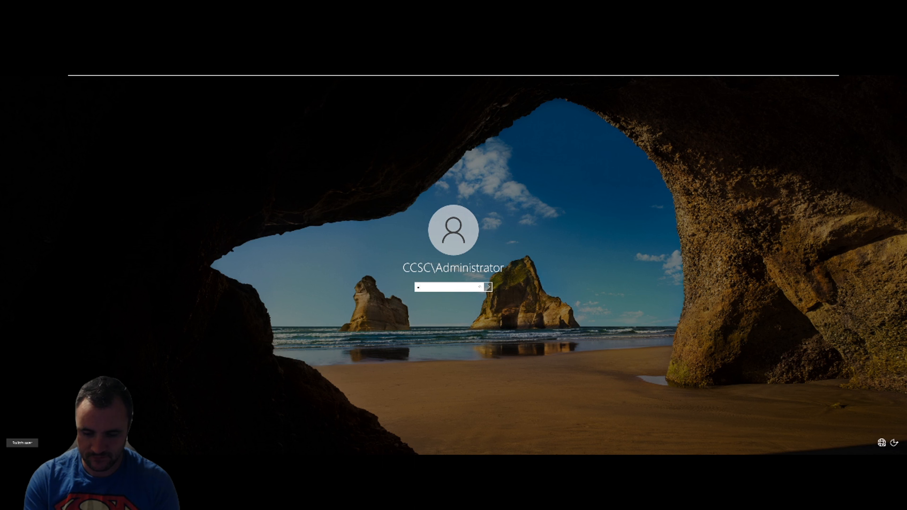
type("•••••")
key("Return")
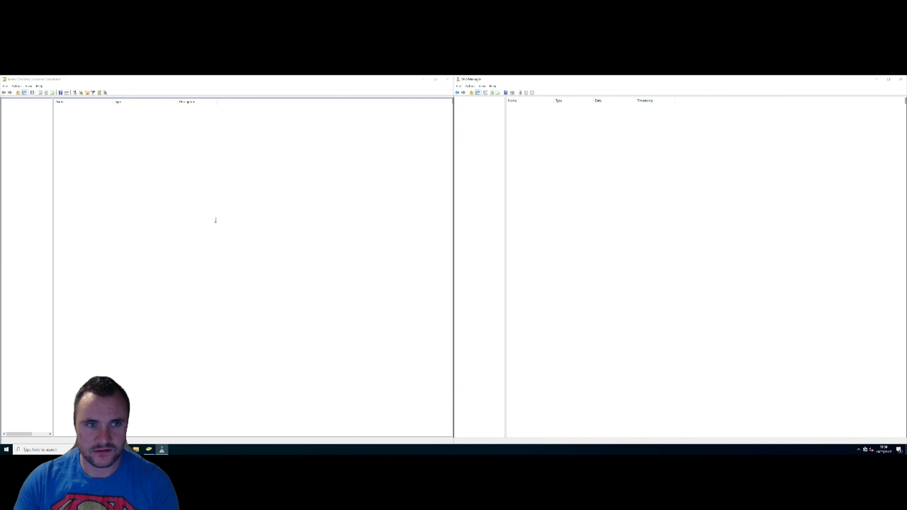
- Start a new user in TESTUSERS and fill in its name and logon name
left_click(66, 122)
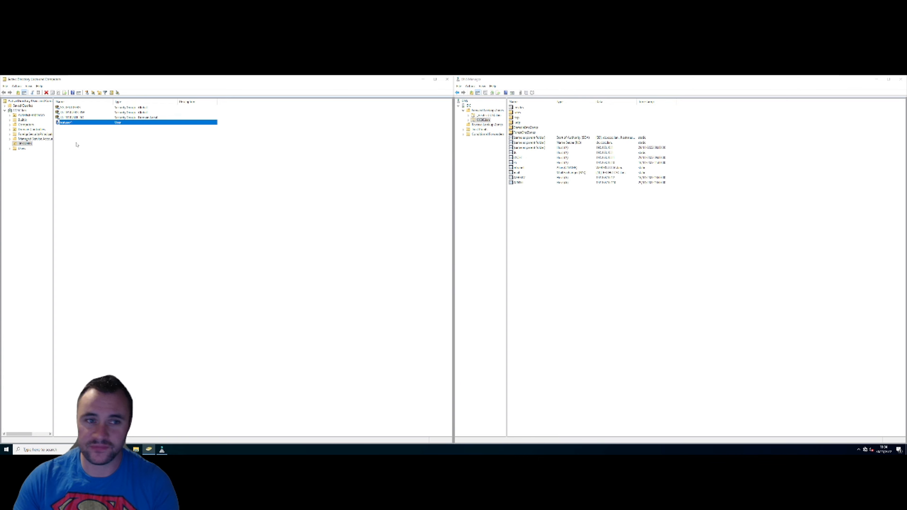
left_click(69, 148)
right_click(78, 143)
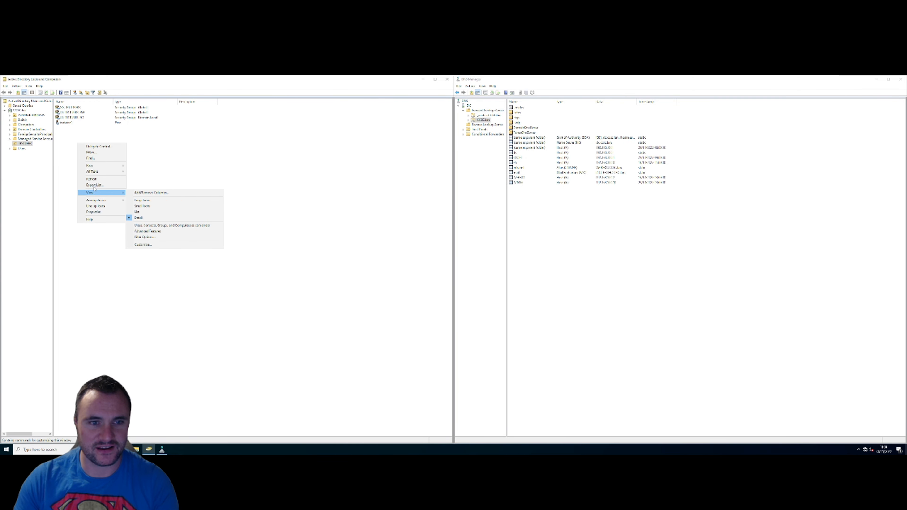
mouse_move(124, 166)
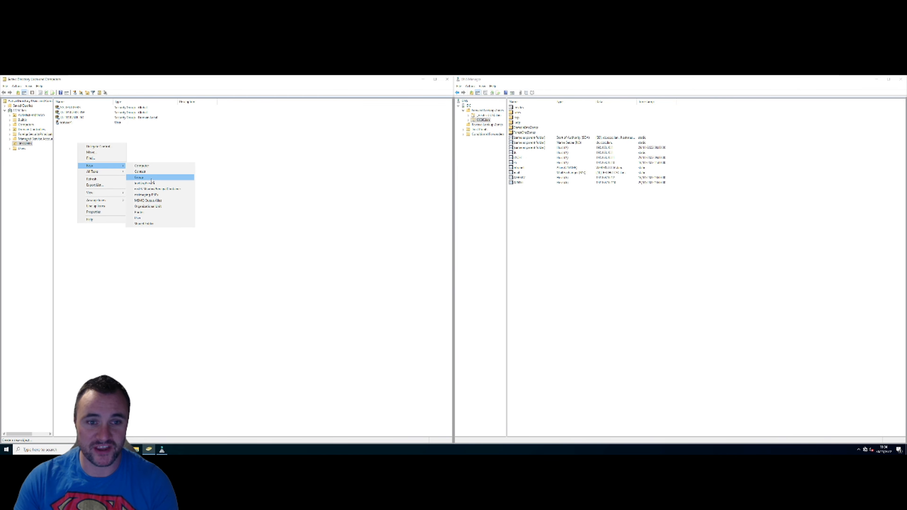
left_click(155, 217)
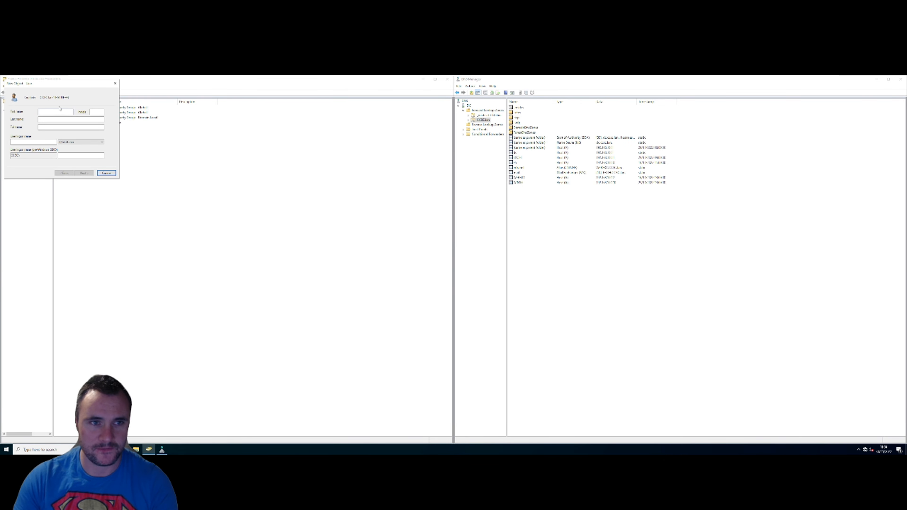
type("m")
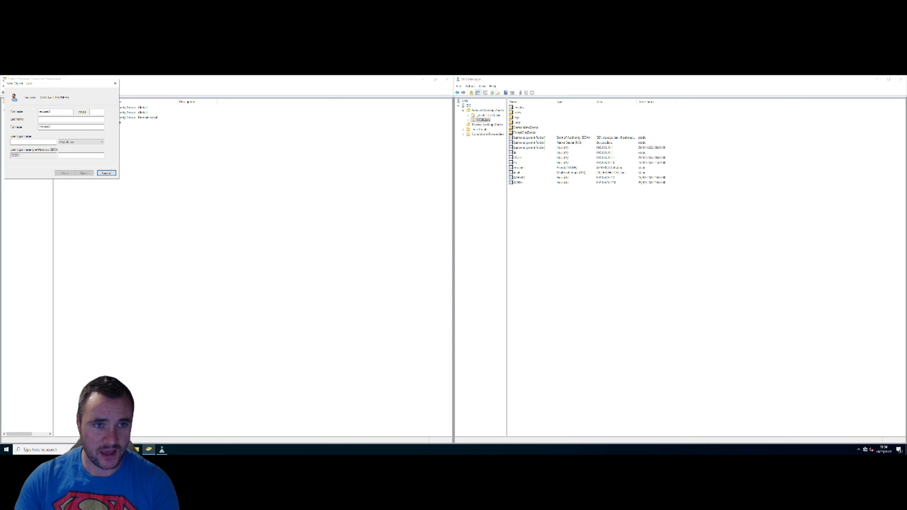
key("ctrl+a")
key("ctrl+c")
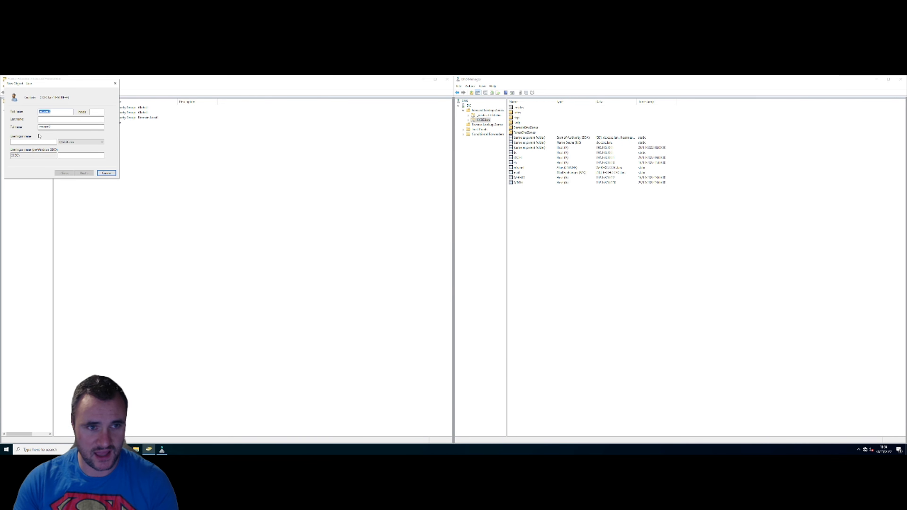
left_click(40, 142)
key("ctrl+v")
left_click(84, 174)
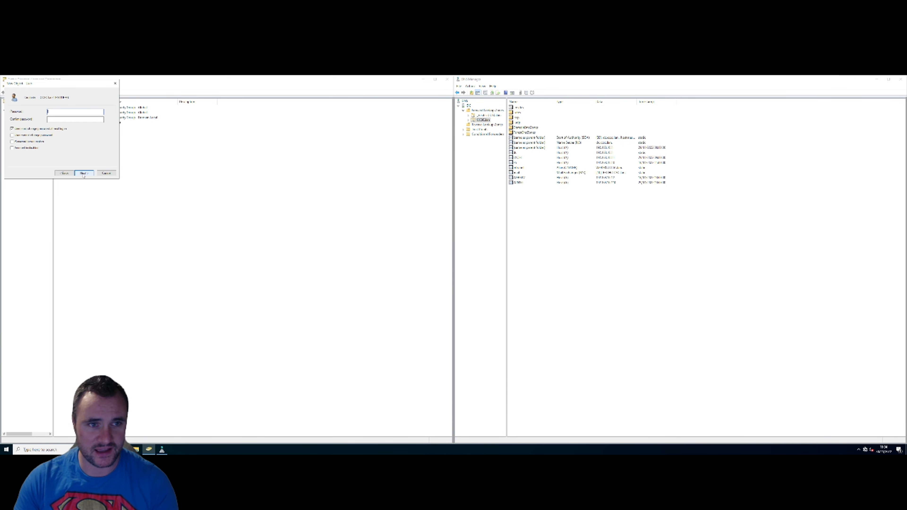
- Set the user's password as unchangeable and never expiring, then finish creating the account
type("****")
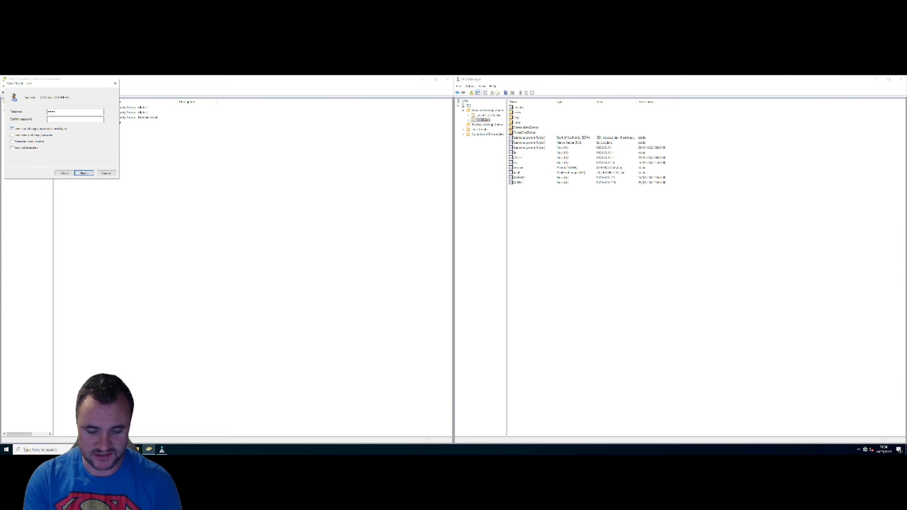
key("Tab")
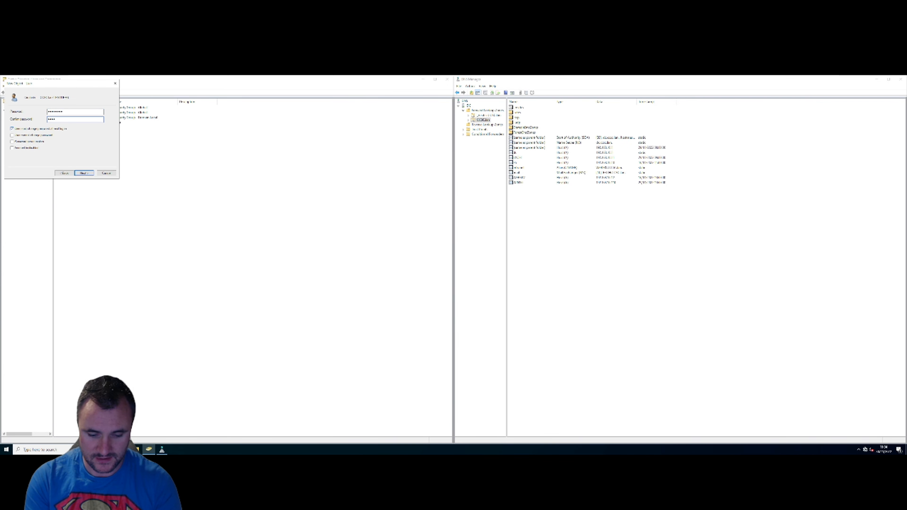
type("********")
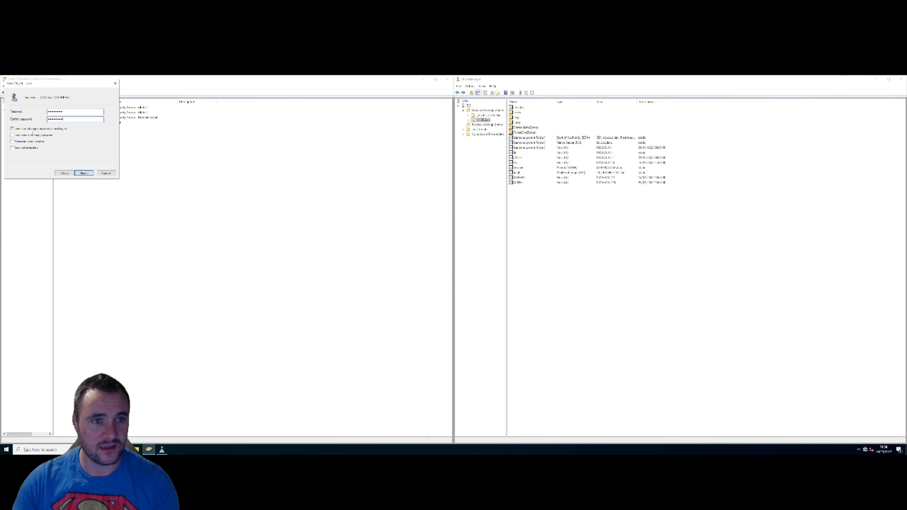
left_click(26, 137)
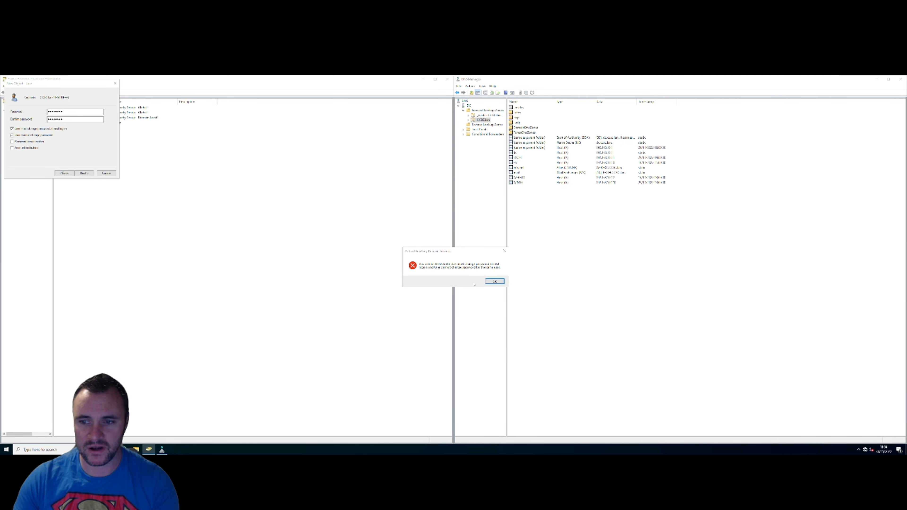
left_click(491, 283)
left_click(35, 129)
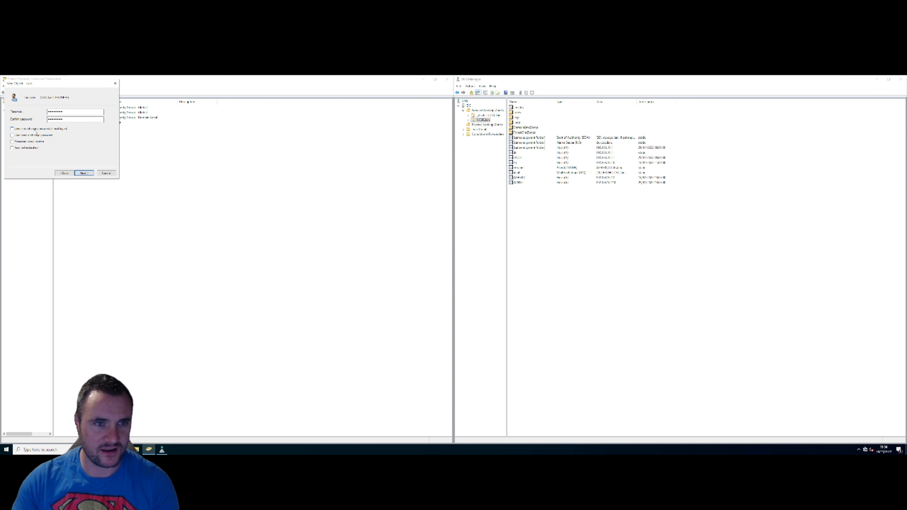
left_click(36, 136)
left_click(38, 142)
left_click(84, 173)
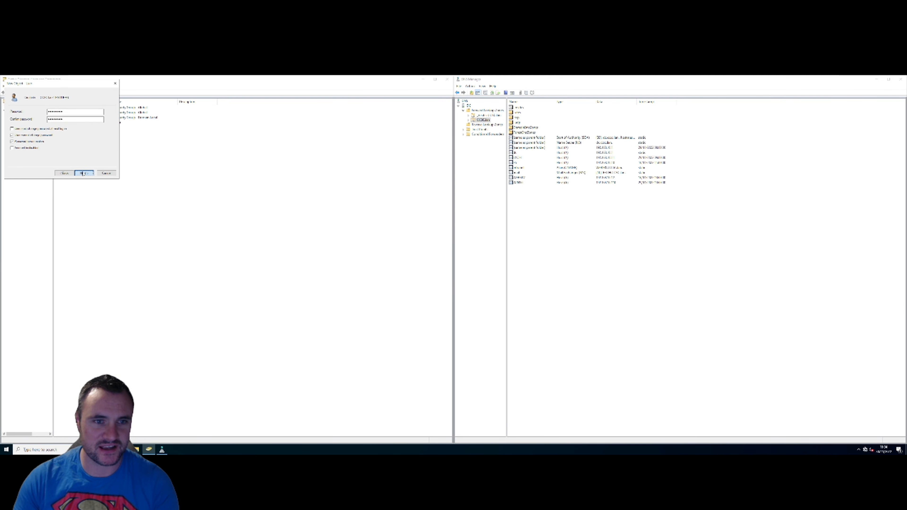
left_click(84, 173)
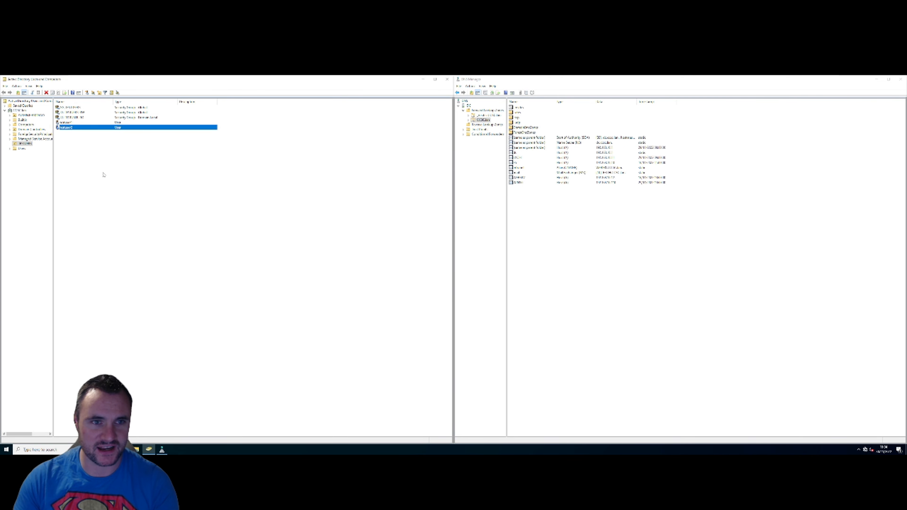
left_click(118, 190)
- Browse the TESTUSERS and Computers containers, selecting then deselecting the three computers
left_click(26, 144)
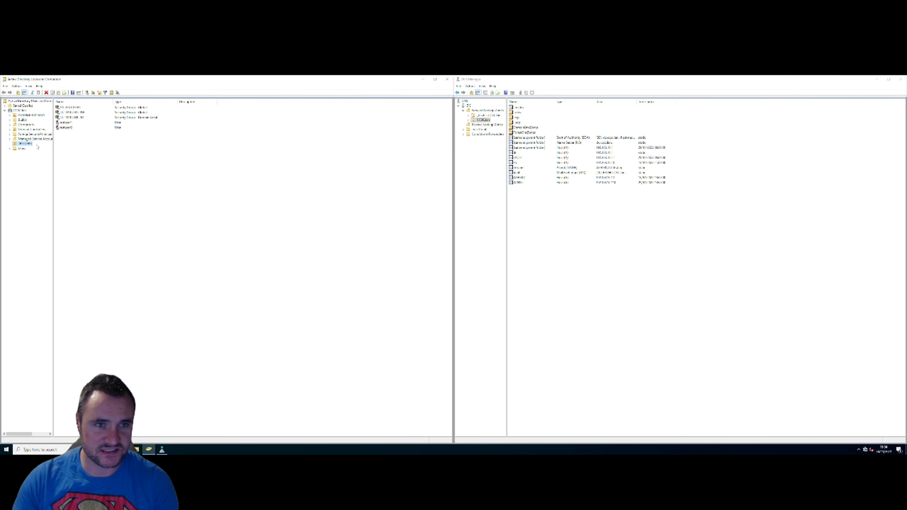
left_click(65, 147)
left_click(25, 124)
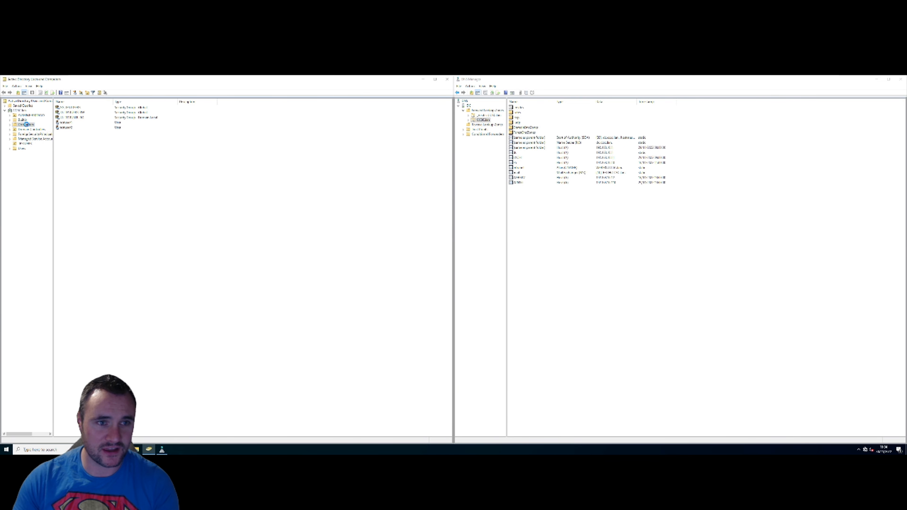
left_click_drag(82, 119, 81, 147)
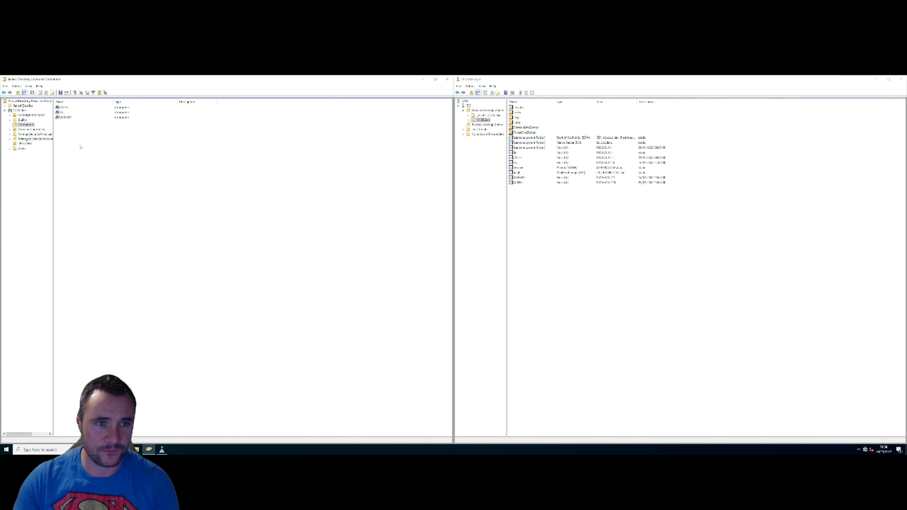
left_click(30, 171)
- Create an organizational unit named Servers under the domain root
left_click(19, 111)
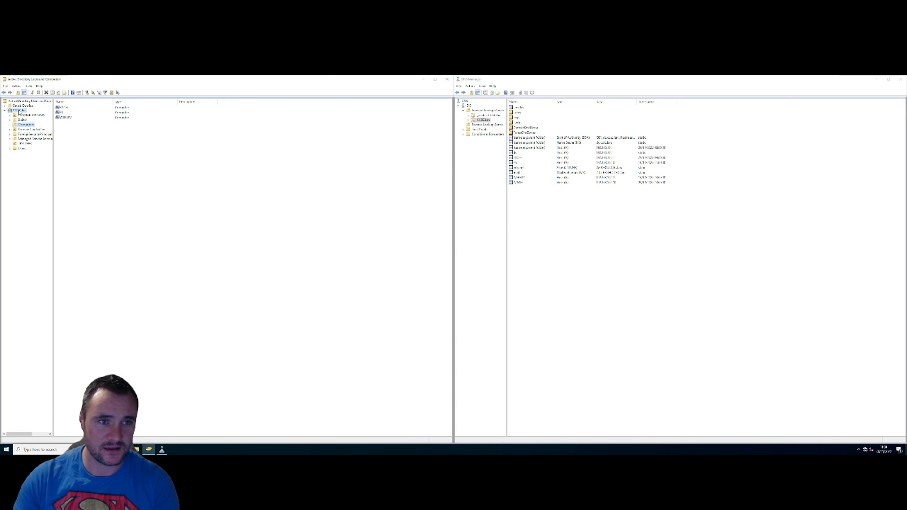
right_click(20, 111)
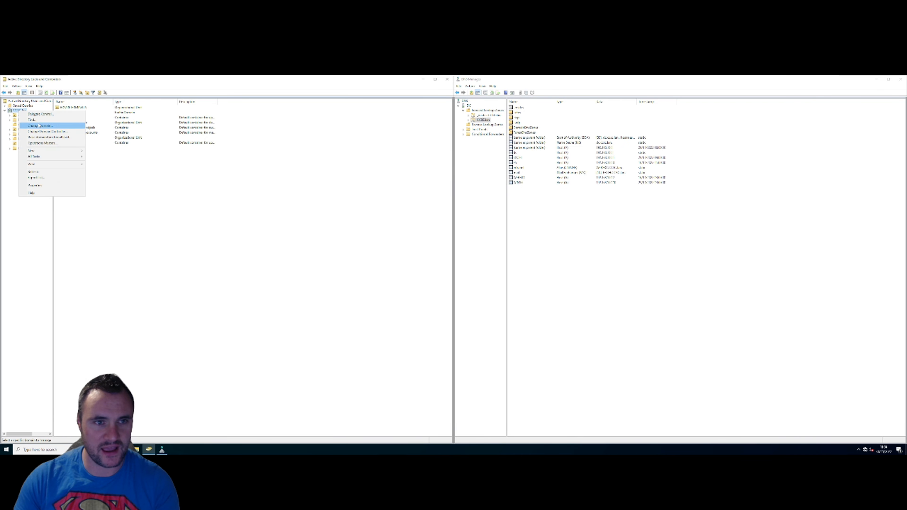
mouse_move(72, 151)
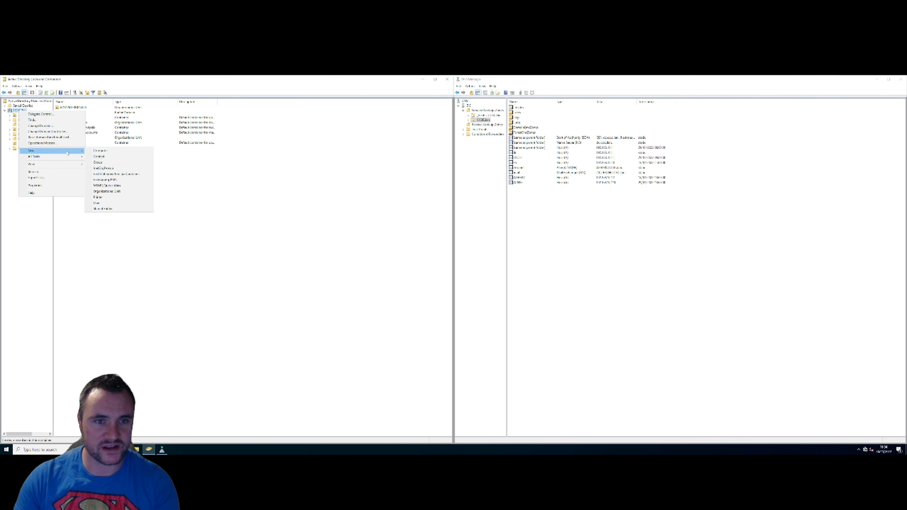
left_click(114, 191)
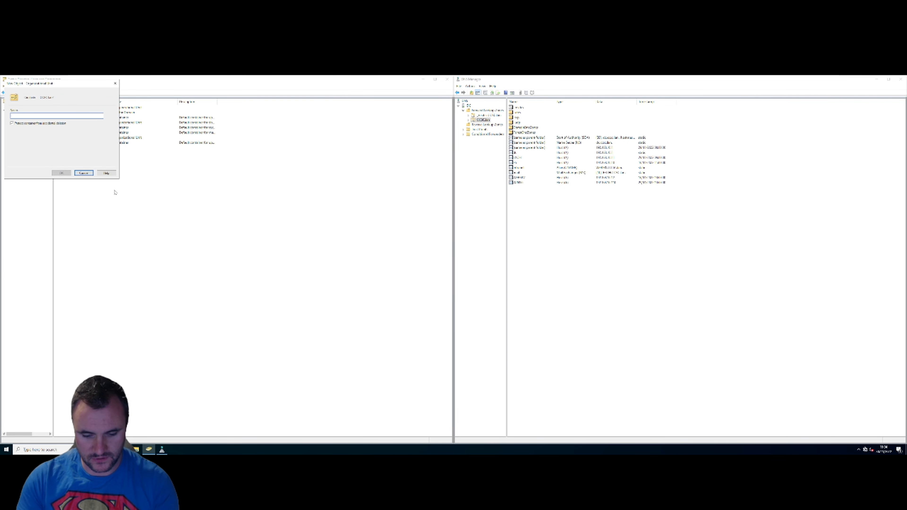
type("Server")
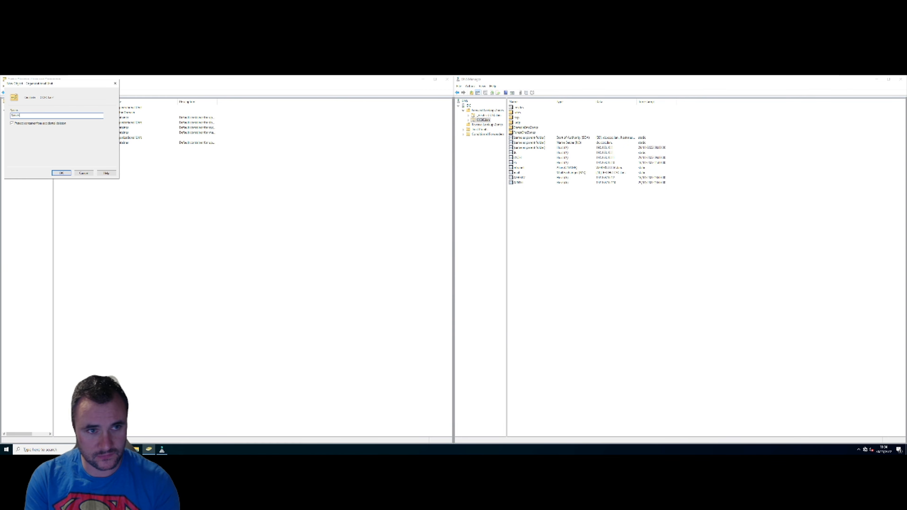
type("s")
key("Return")
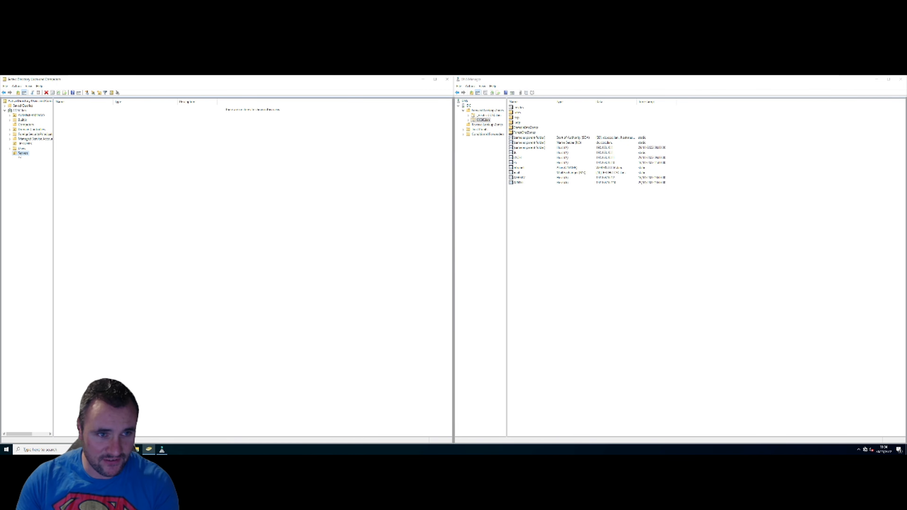
left_click(25, 130)
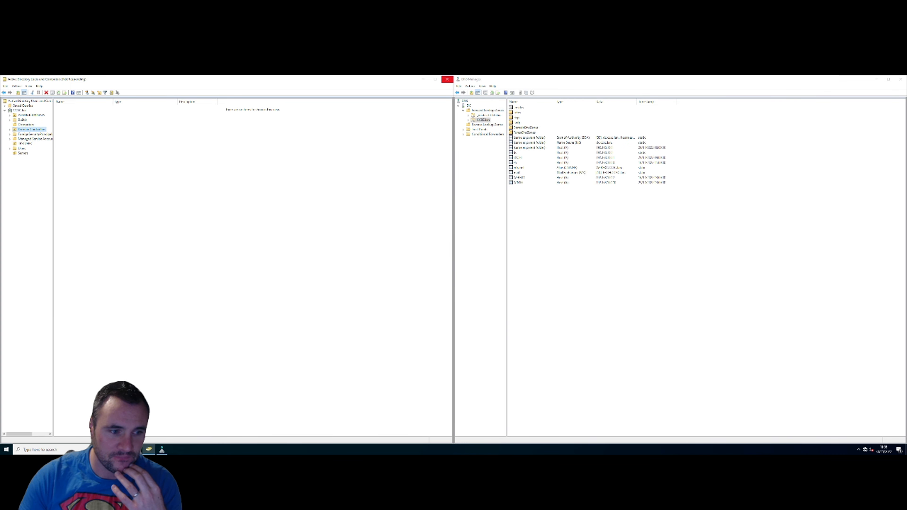
- Move the computers from Computers into the Servers unit, and the last one into Users
left_click(26, 125)
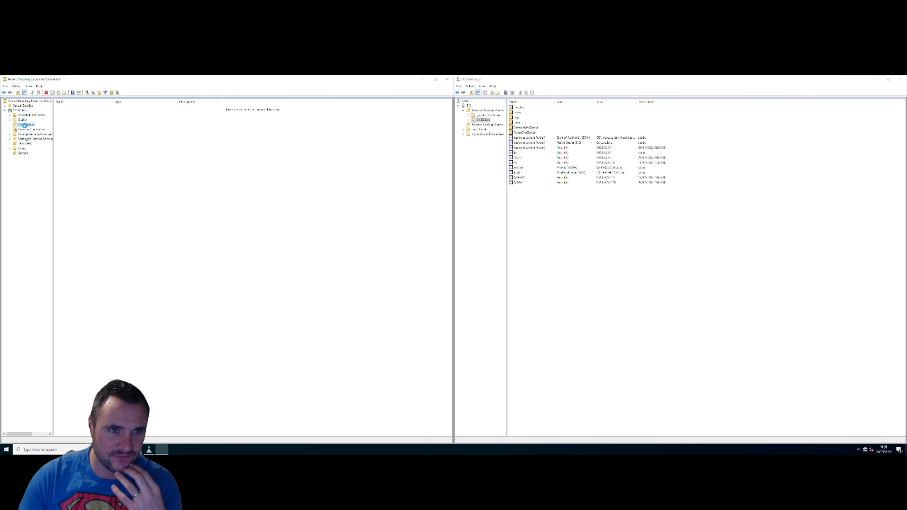
left_click_drag(75, 139, 53, 101)
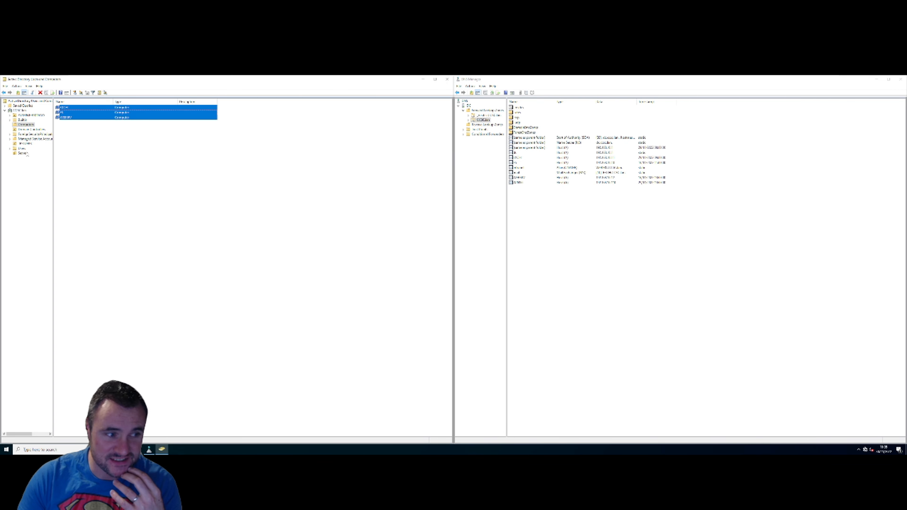
left_click_drag(97, 173, 97, 102)
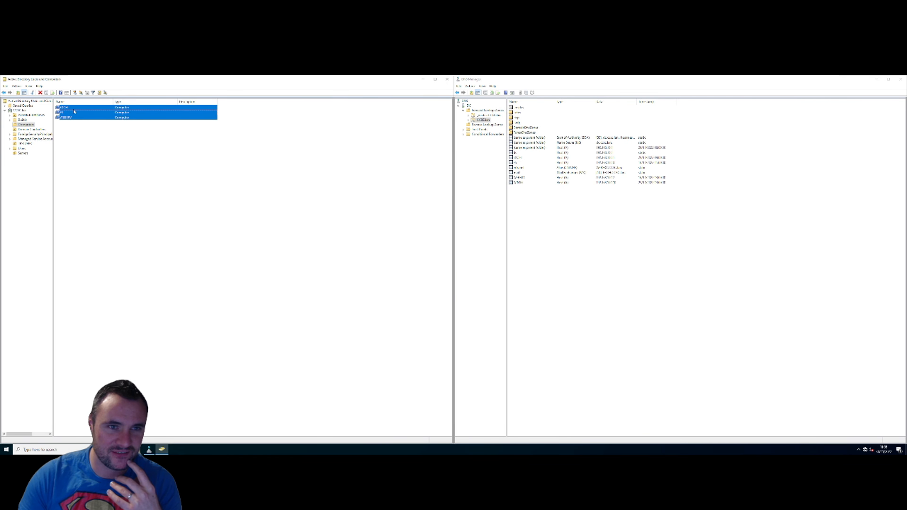
left_click(73, 108)
left_click_drag(51, 149, 23, 153)
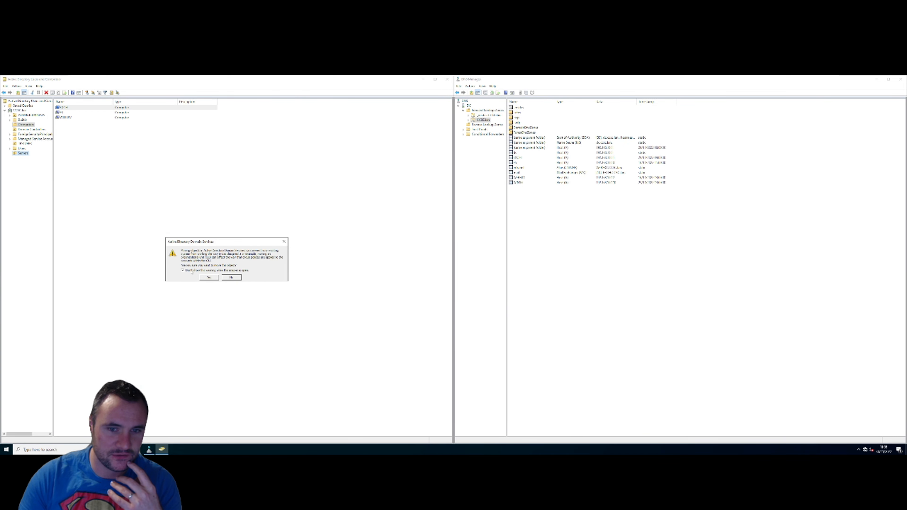
left_click(209, 277)
left_click_drag(66, 108, 23, 154)
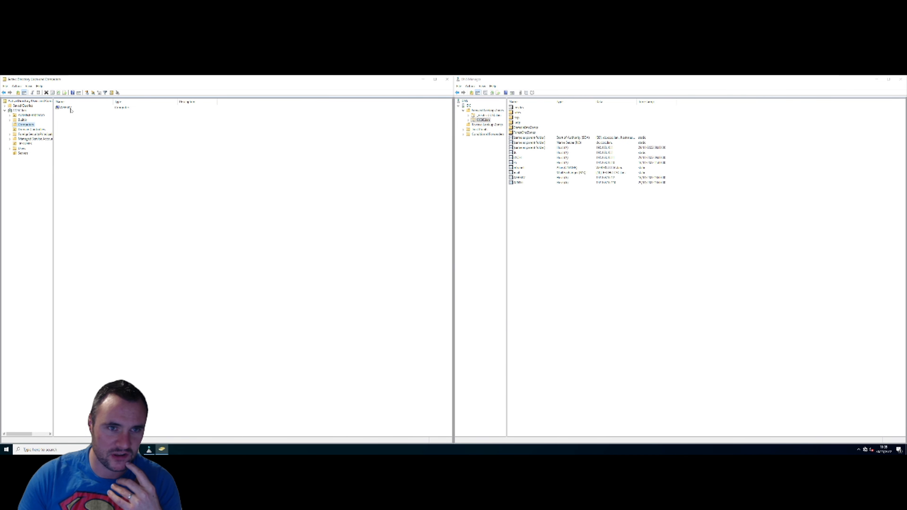
left_click_drag(70, 108, 25, 154)
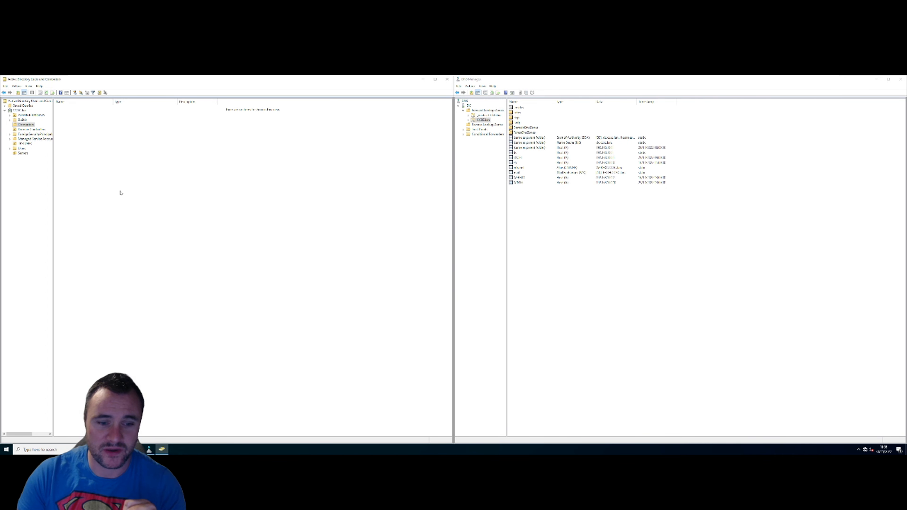
- Create a user mailbox for the second test user from the unfiltered user list
mouse_move(286, 79)
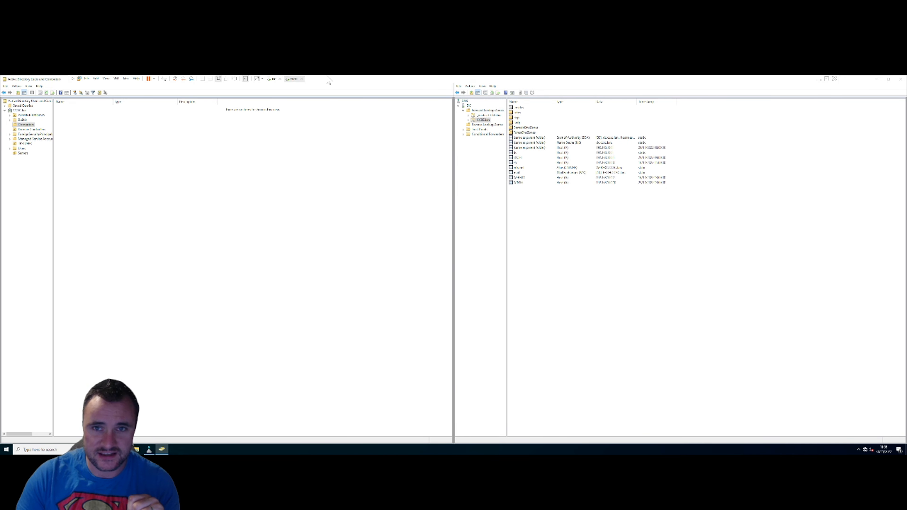
left_click(290, 80)
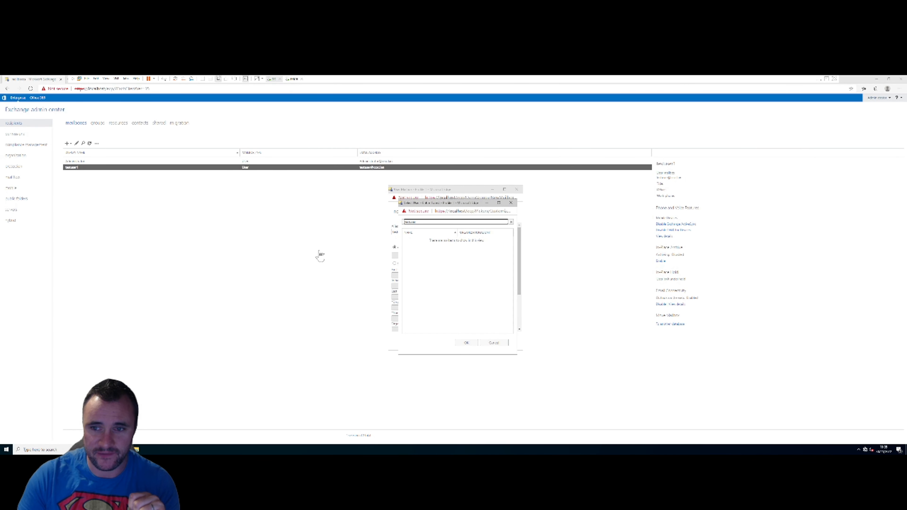
left_click(511, 222)
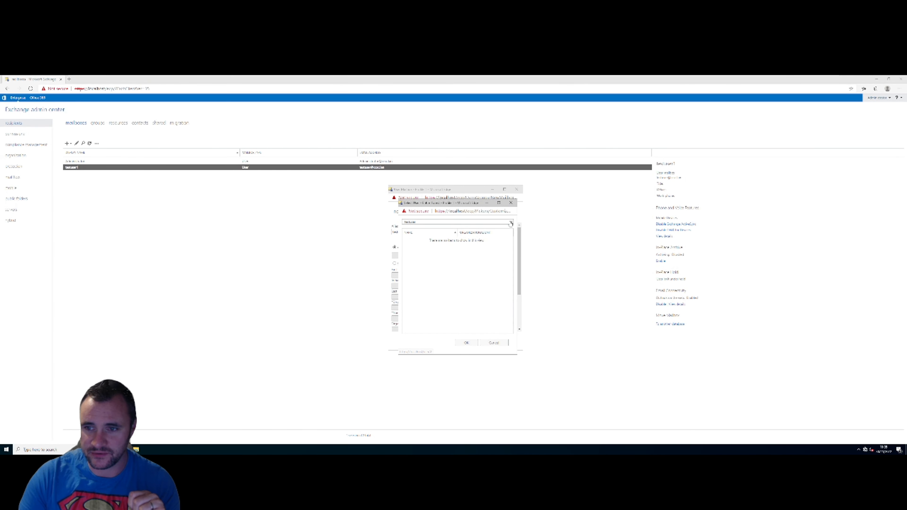
double_click(427, 241)
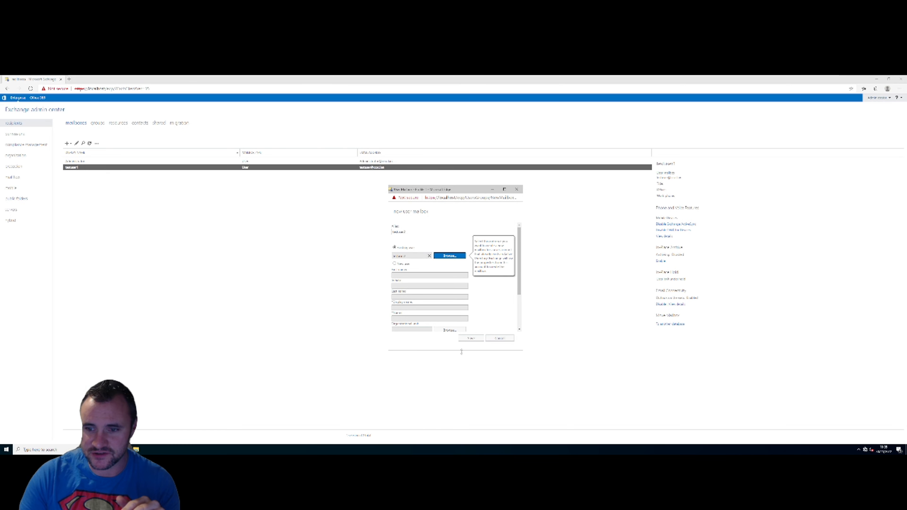
left_click(470, 338)
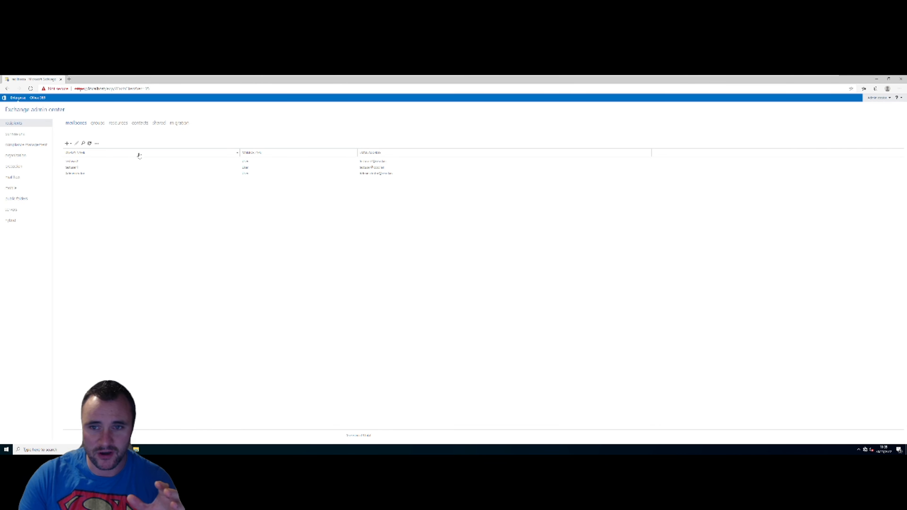
- Review the mailboxes list, opening and dismissing the add-mailbox choices
left_click(93, 174)
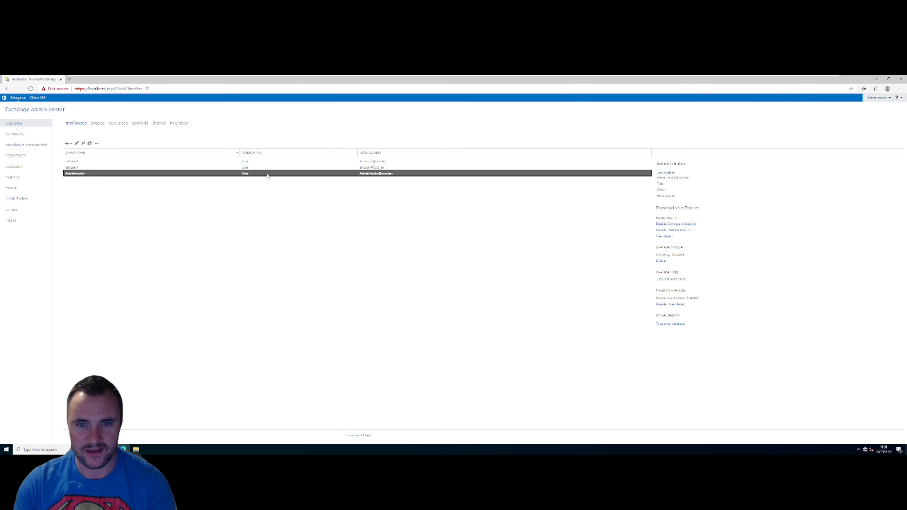
left_click(67, 144)
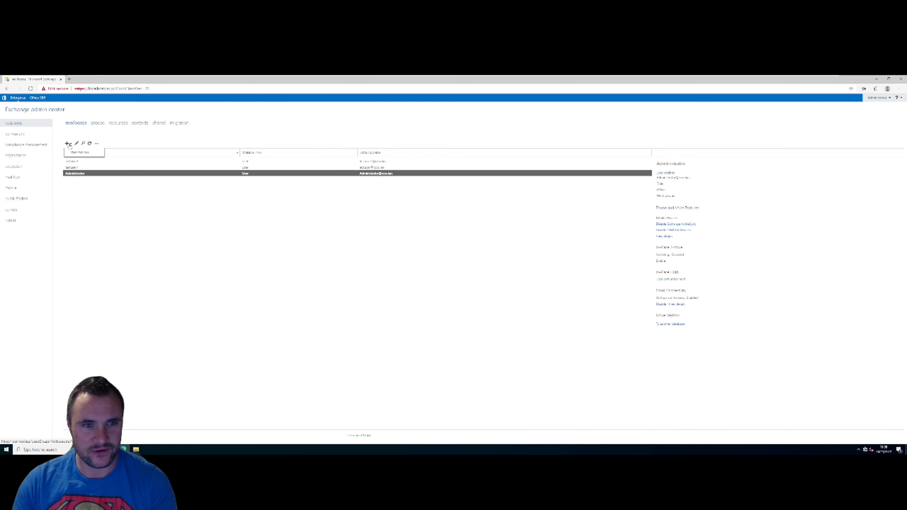
left_click(734, 213)
left_click(362, 221)
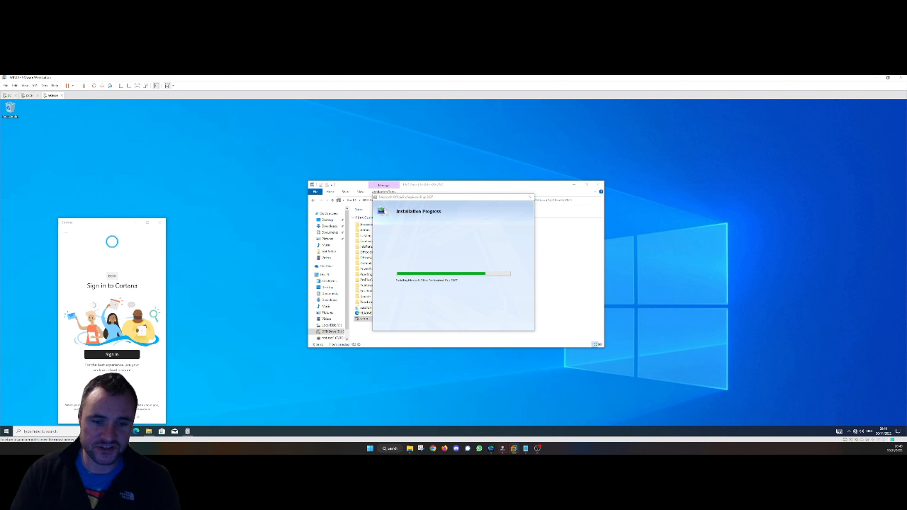
- Open Edge and browse to the Outlook Web App address
left_click(137, 431)
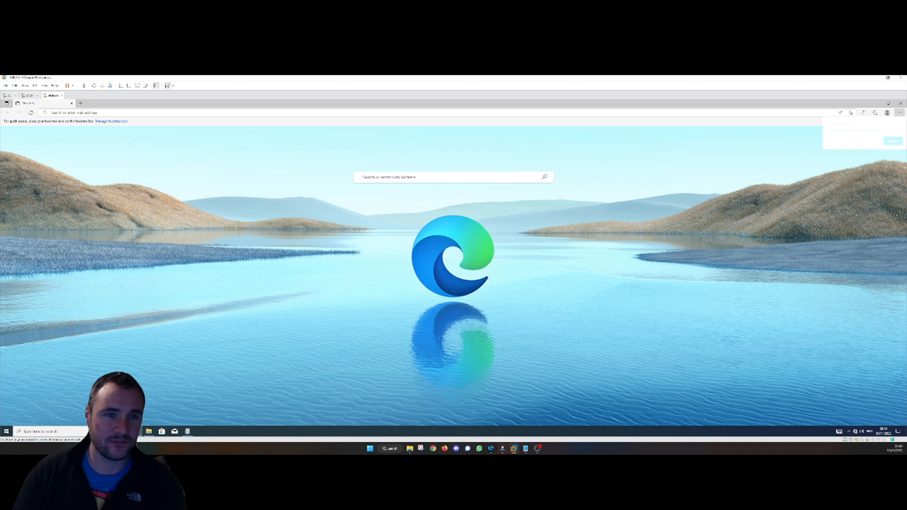
left_click(72, 112)
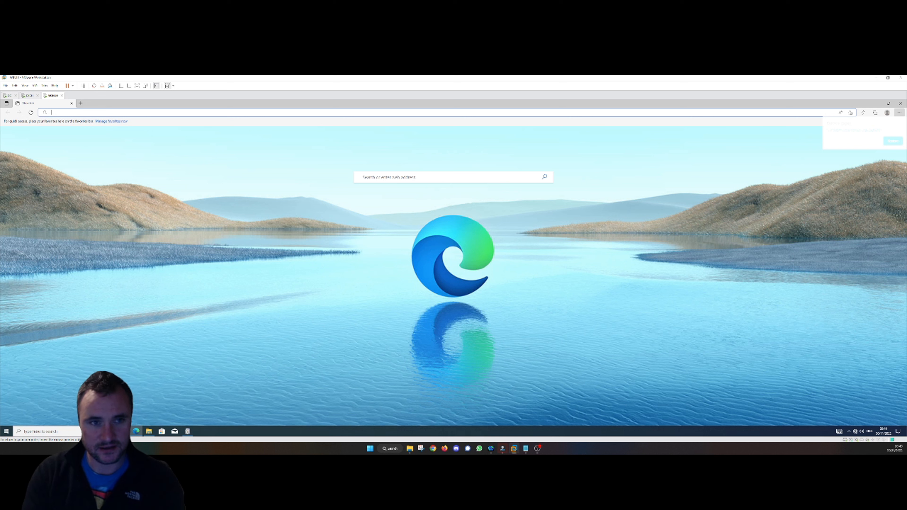
type("https://exch.ocsc.lan/owa")
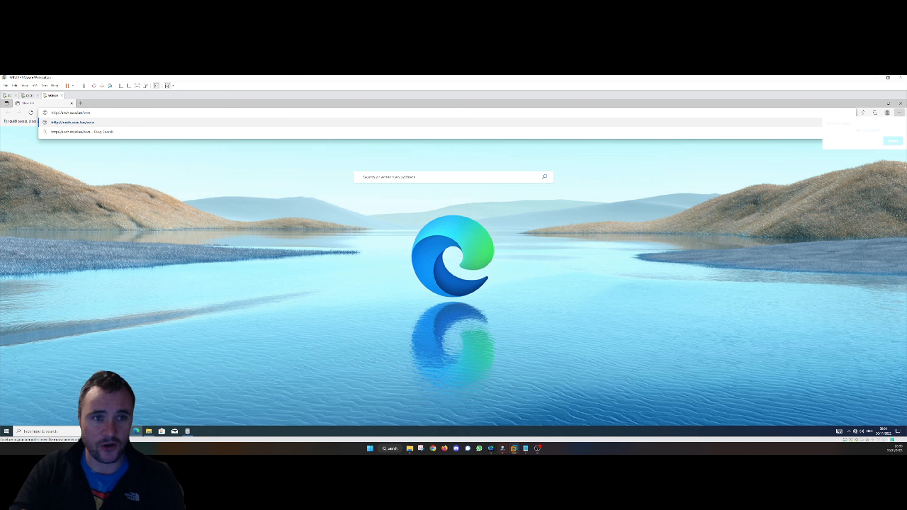
key("Return")
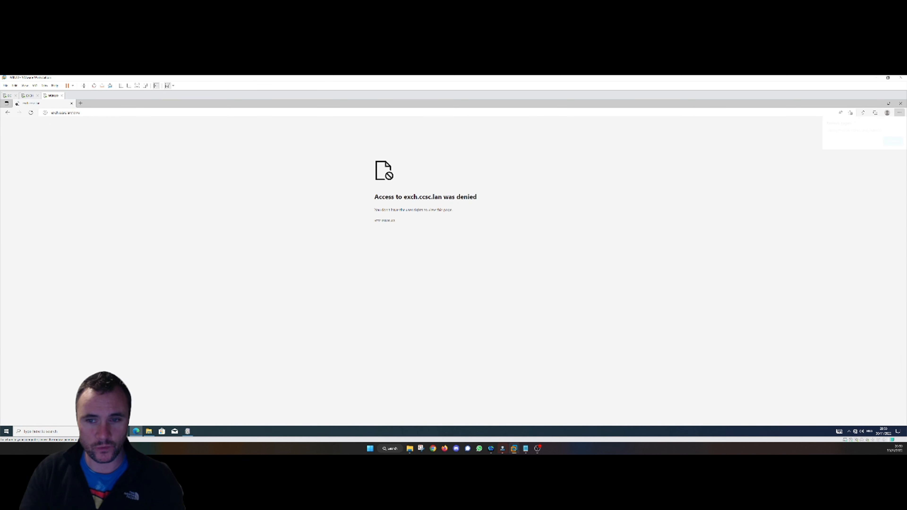
left_click(65, 113)
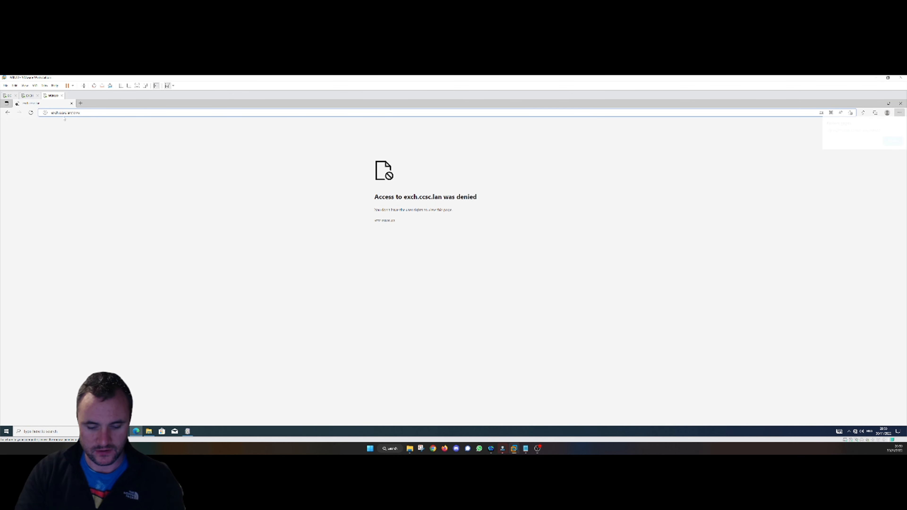
type("http://exch.ccsc.lan/owa")
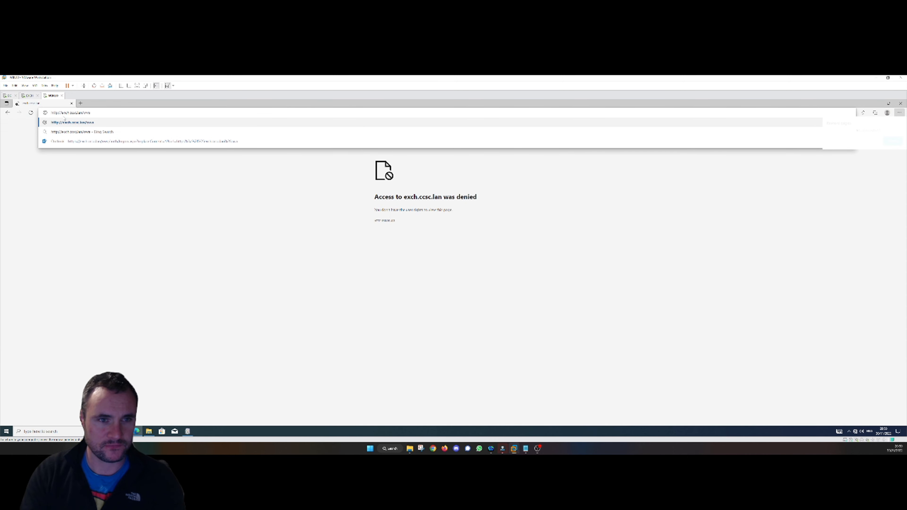
key("Return")
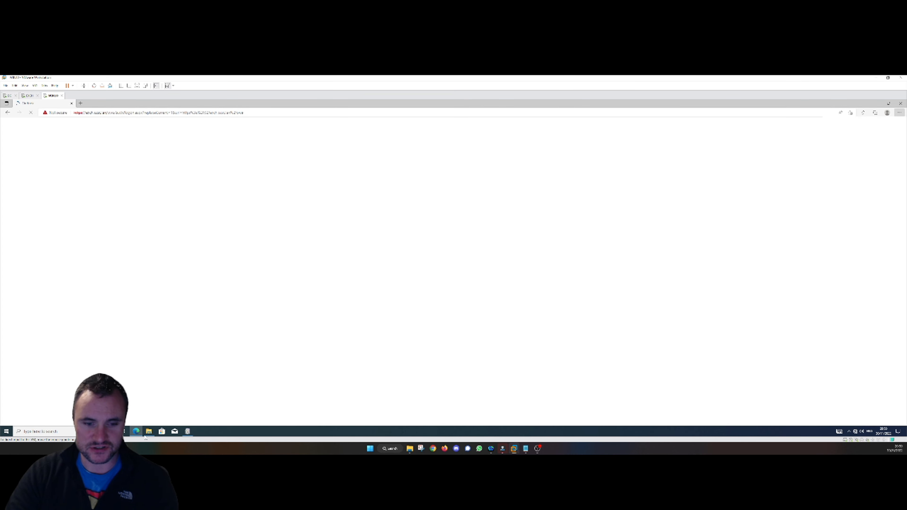
- Sign in to Outlook Web App with the domain account's username and password
left_click(189, 434)
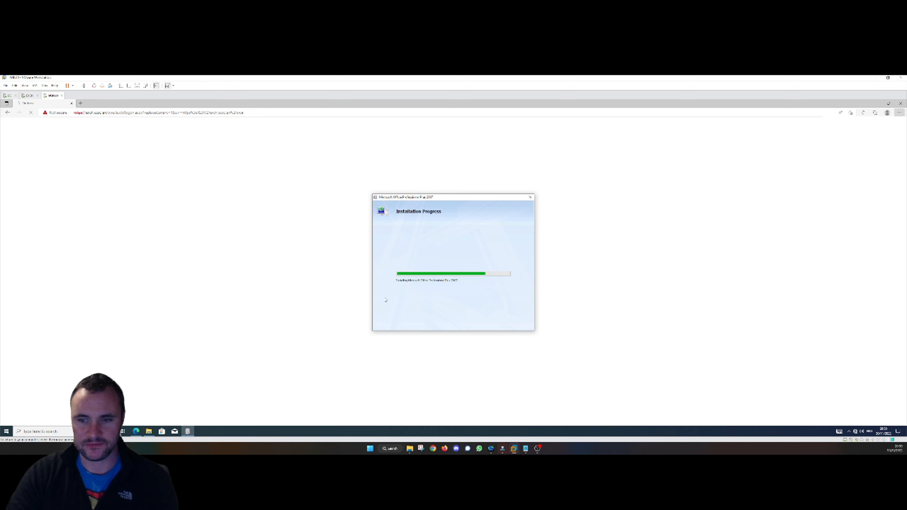
left_click(114, 132)
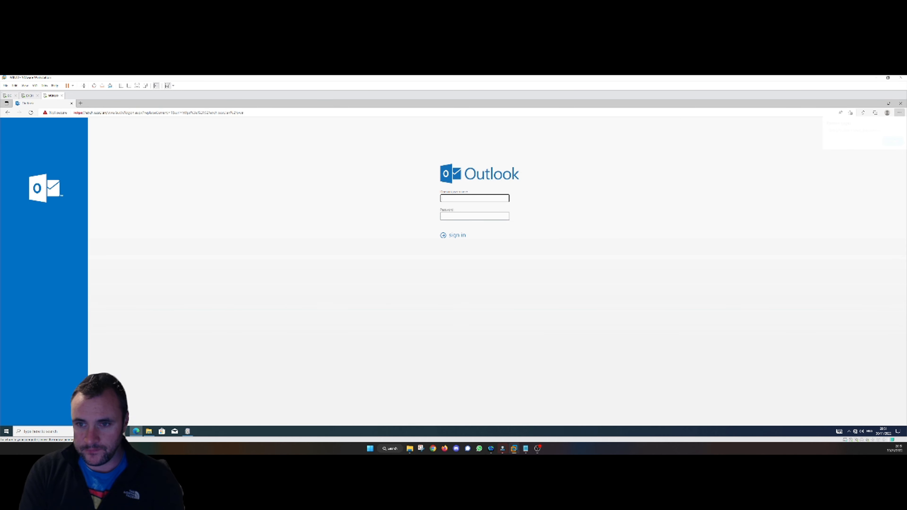
type("ccsd\\")
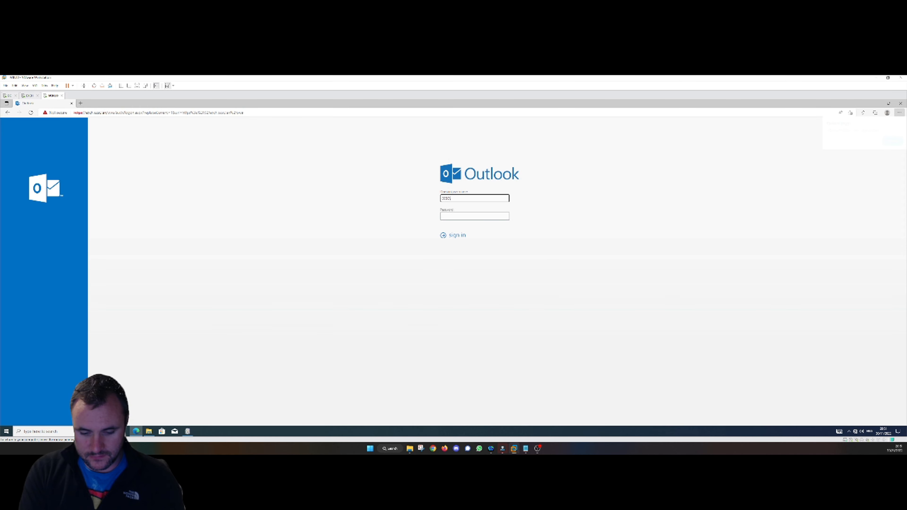
type("aduser1")
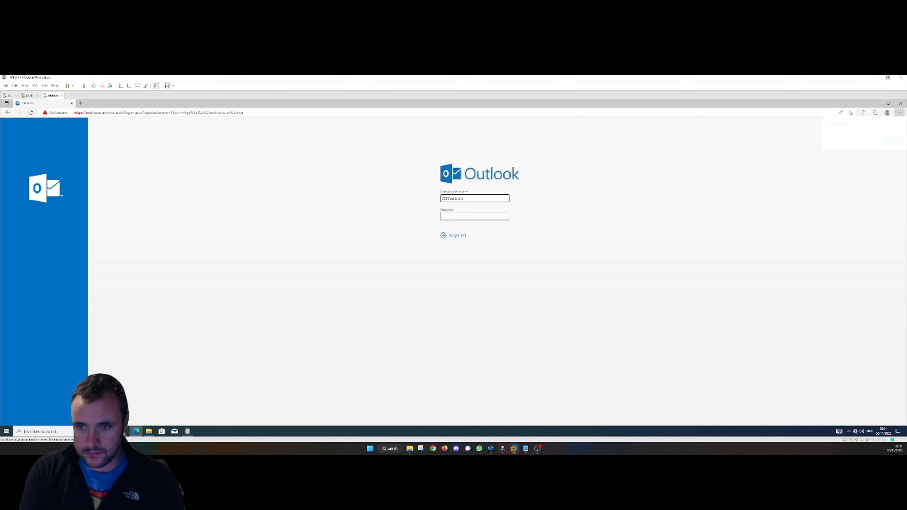
key("Tab")
type("••••")
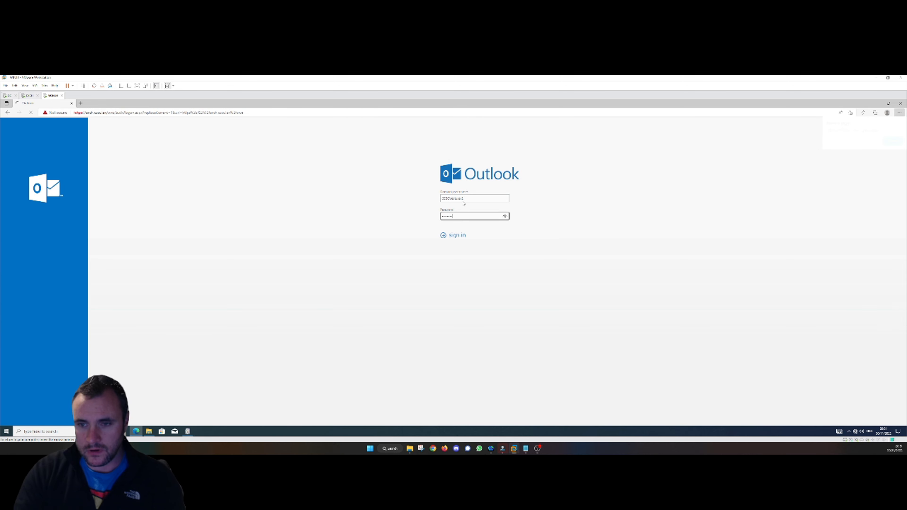
left_click(453, 238)
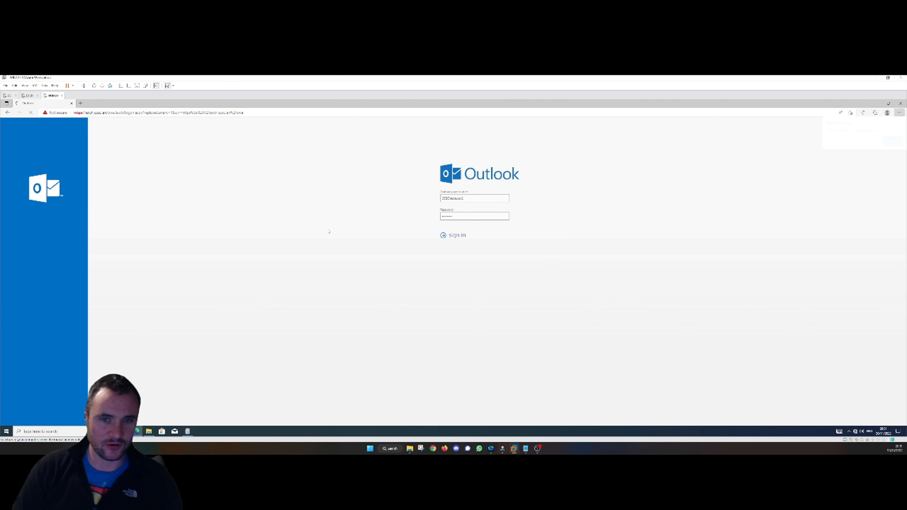
- Close the Office 2007 install-complete message and launch Microsoft Office Outlook 2007 from the Start menu
left_click(187, 431)
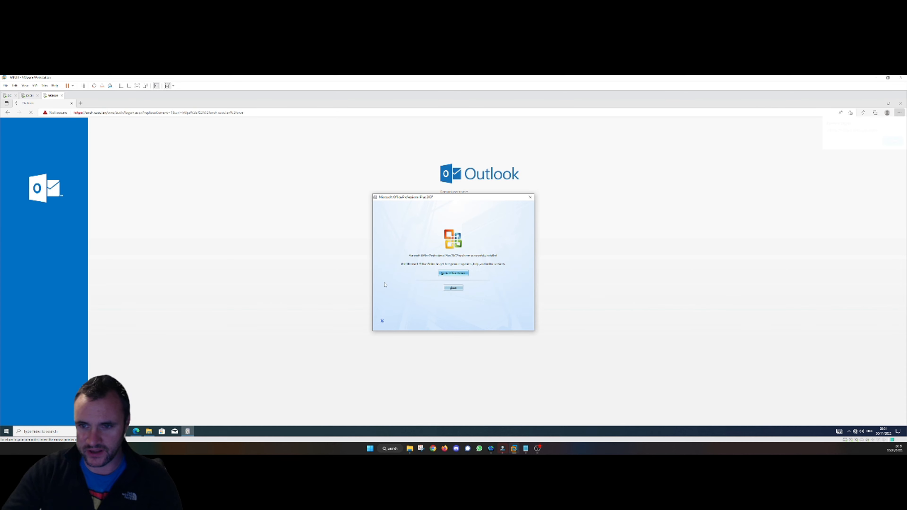
left_click(454, 288)
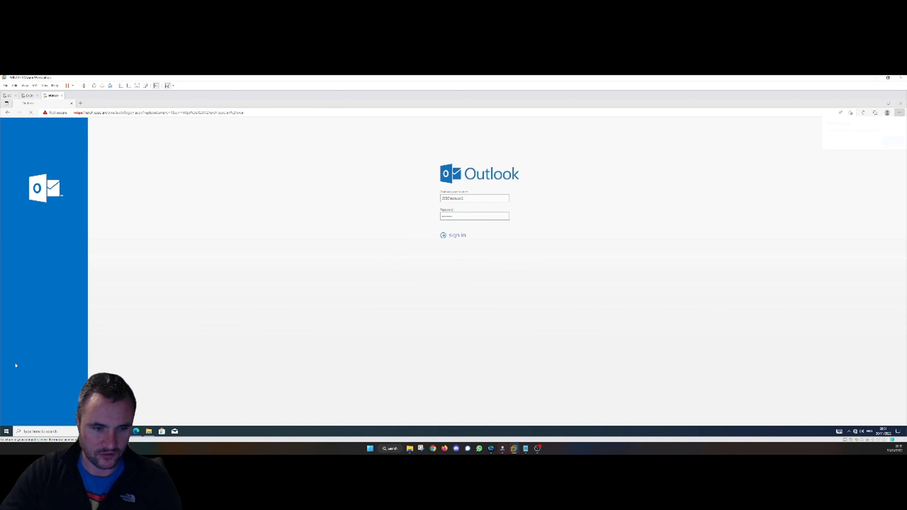
key("super")
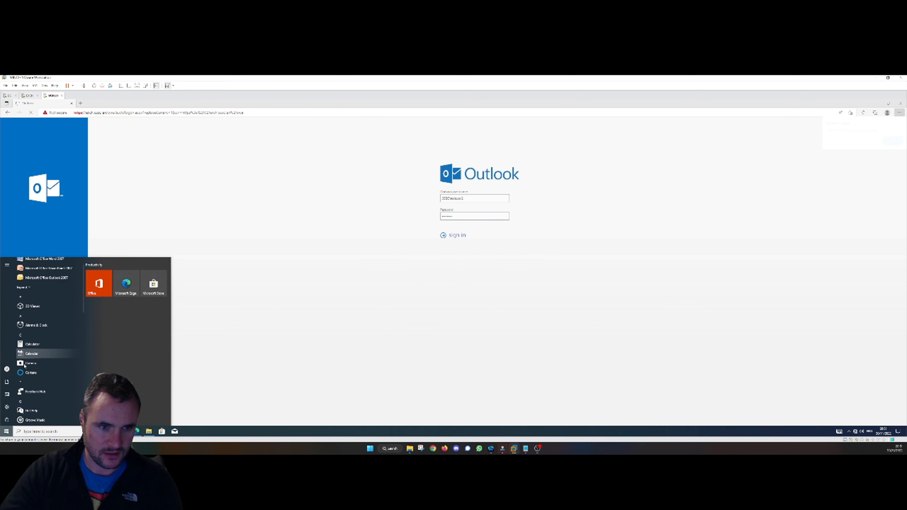
scroll(32, 351, "up", 1)
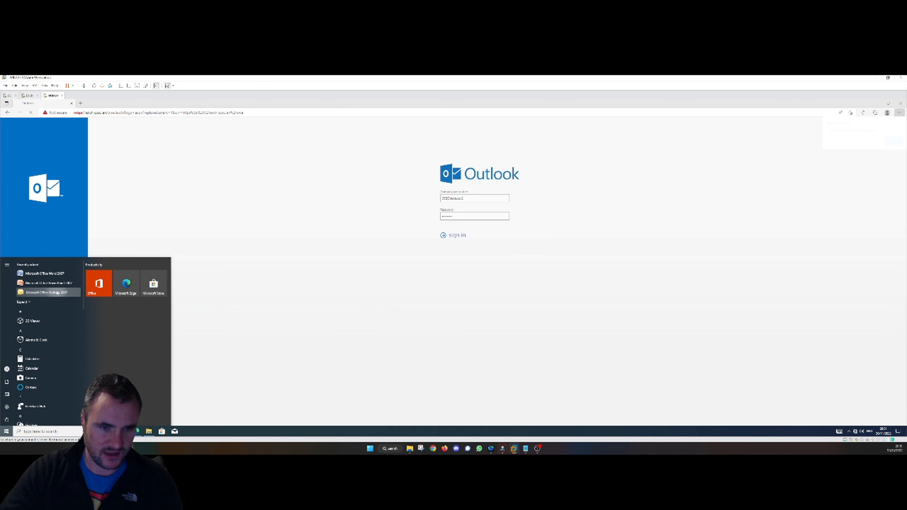
left_click(58, 293)
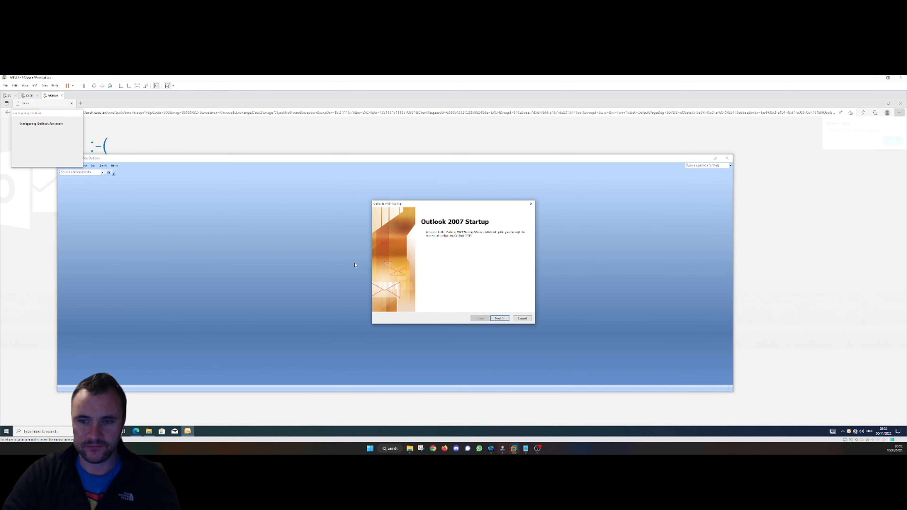
- Run Outlook 2007's startup wizard to auto-configure the Exchange e-mail account and finish setup
left_click(497, 321)
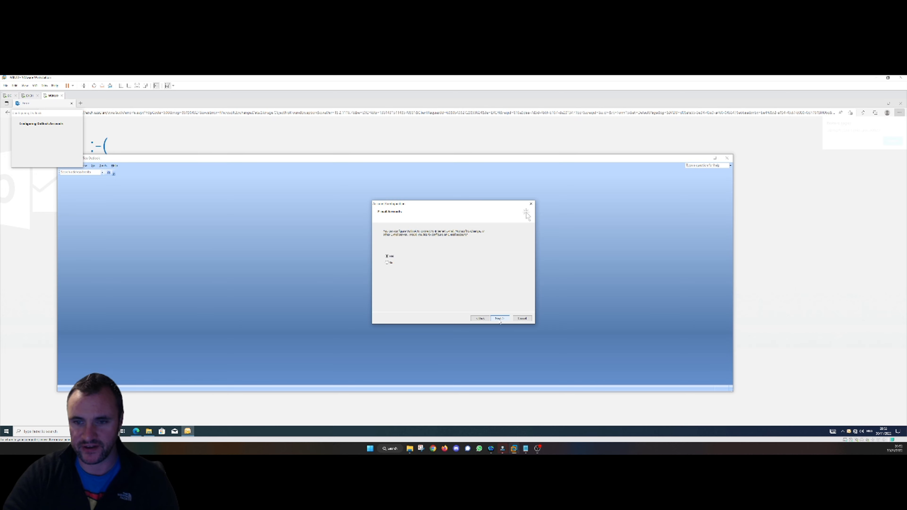
left_click(500, 319)
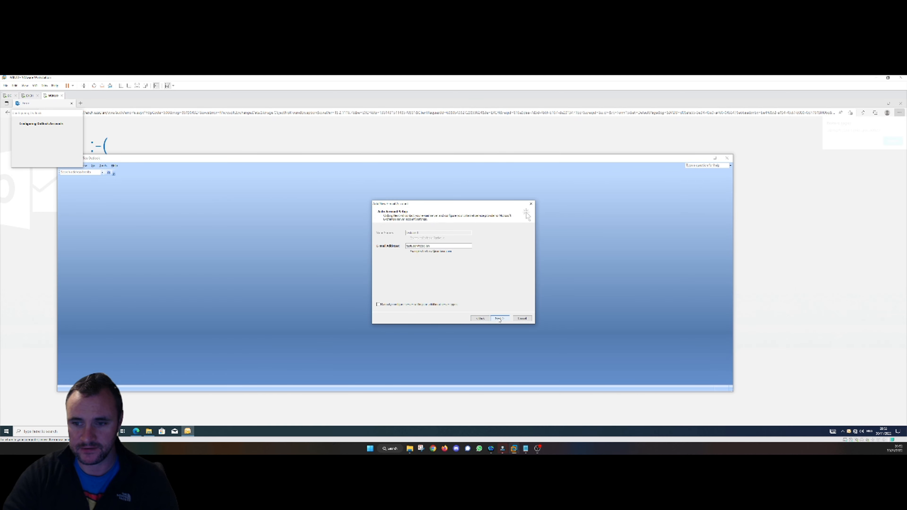
left_click(499, 318)
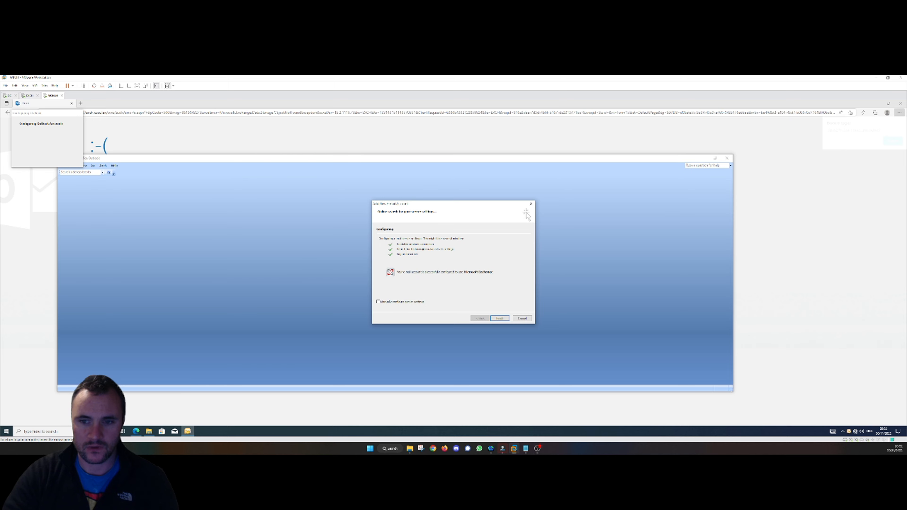
left_click(500, 319)
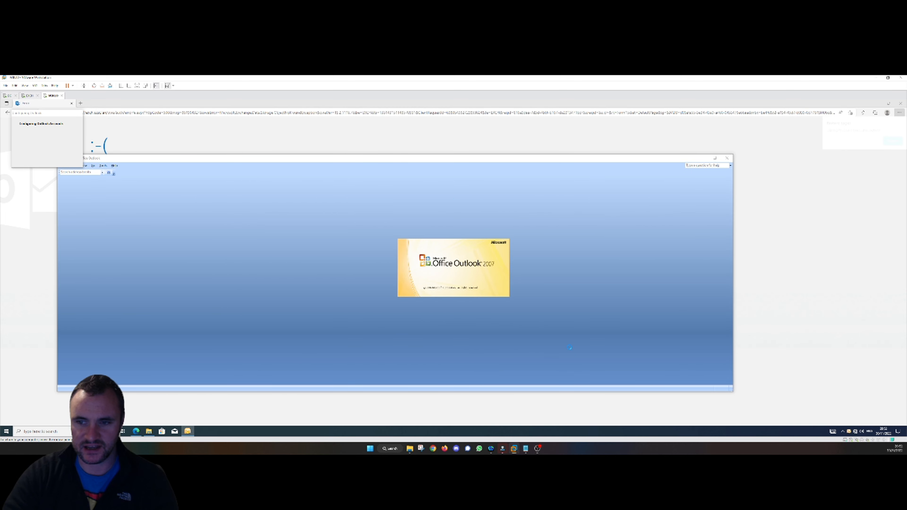
- Replace the Edge error page by reloading the pasted Outlook Web App address
left_click(256, 114)
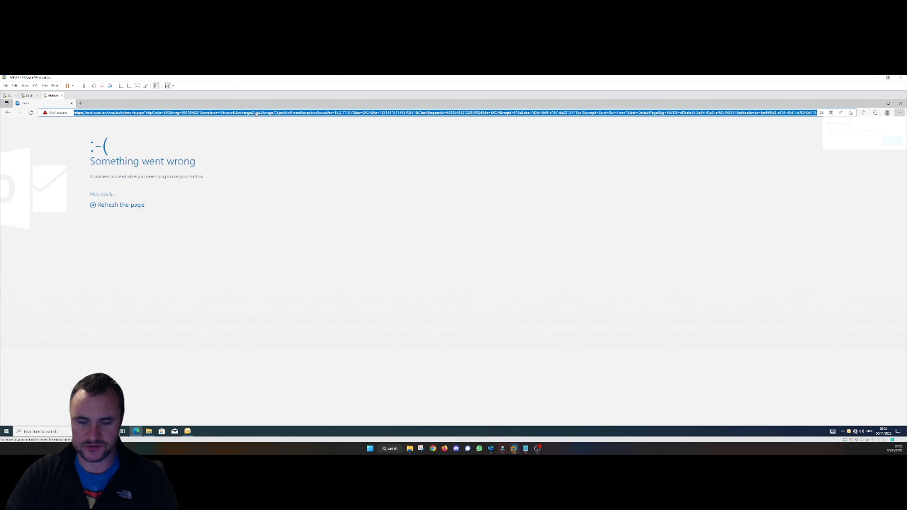
key("Return")
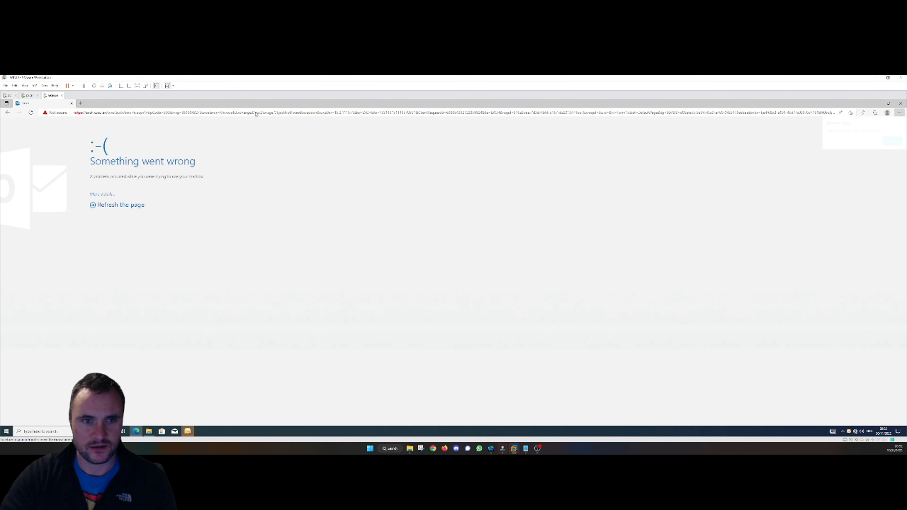
left_click(257, 114)
key("BackSpace")
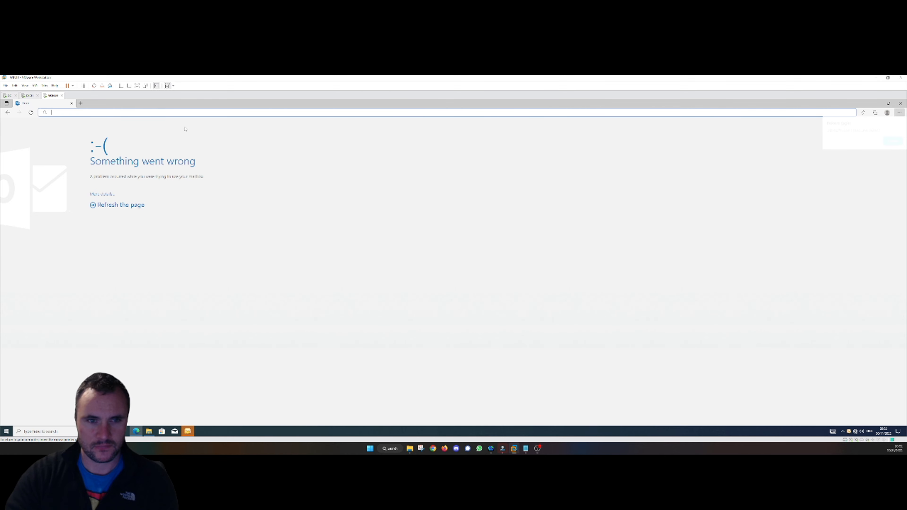
type("https://exch.ccsc.lan/owa")
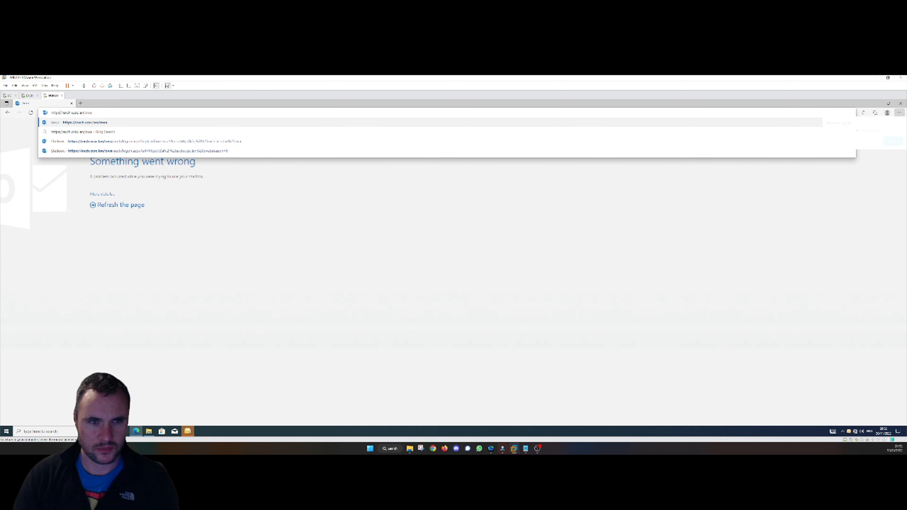
key("Return")
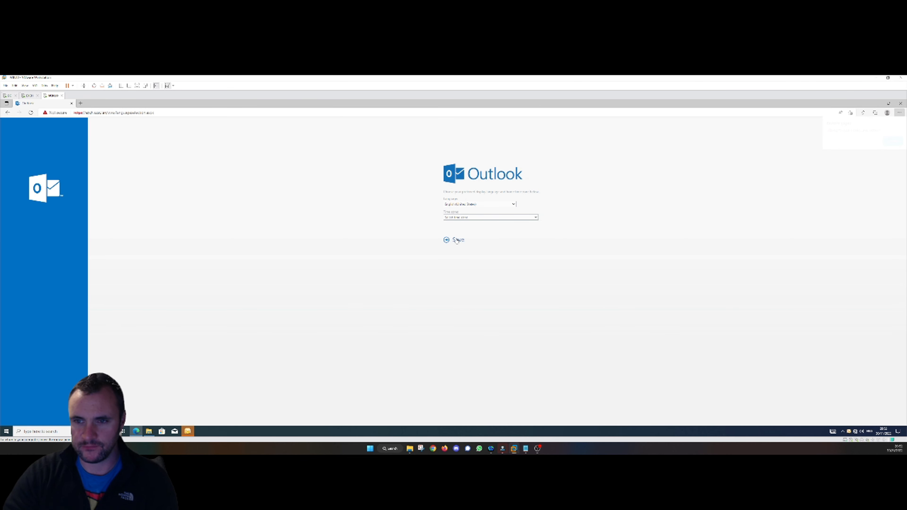
- Set the OWA language to English (United Kingdom) and time zone to Dublin, Edinburgh, Lisbon, London
left_click(462, 204)
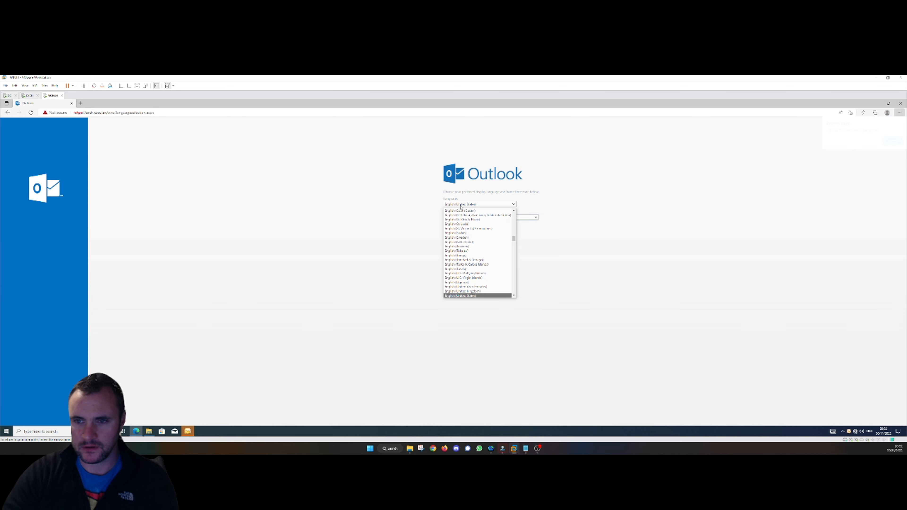
left_click(464, 291)
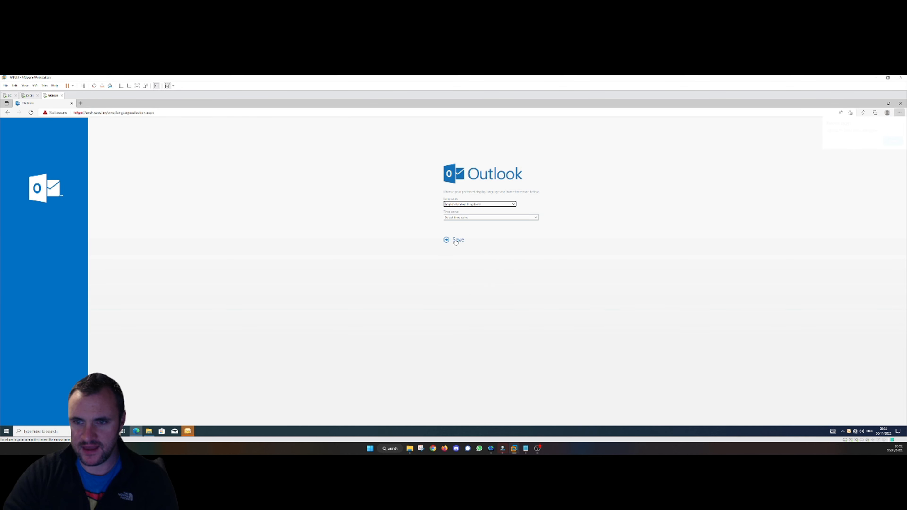
left_click(460, 218)
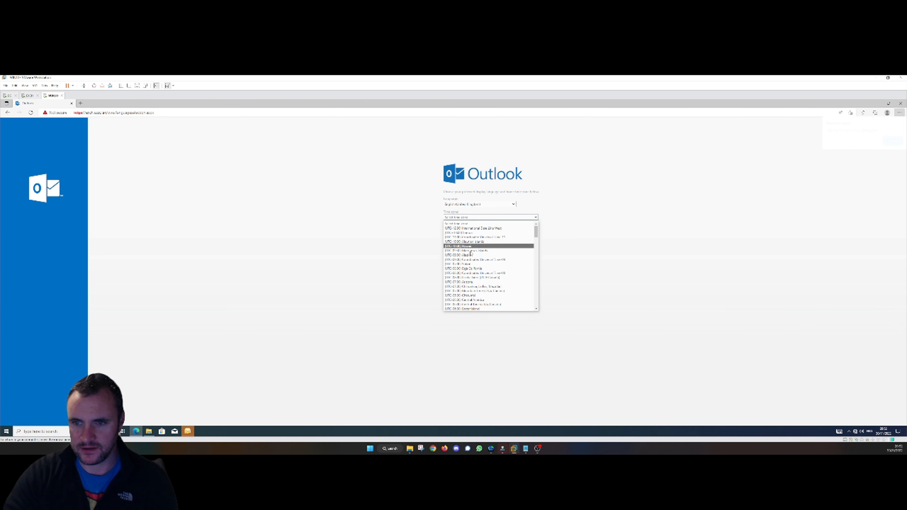
scroll(475, 261, "down", 4)
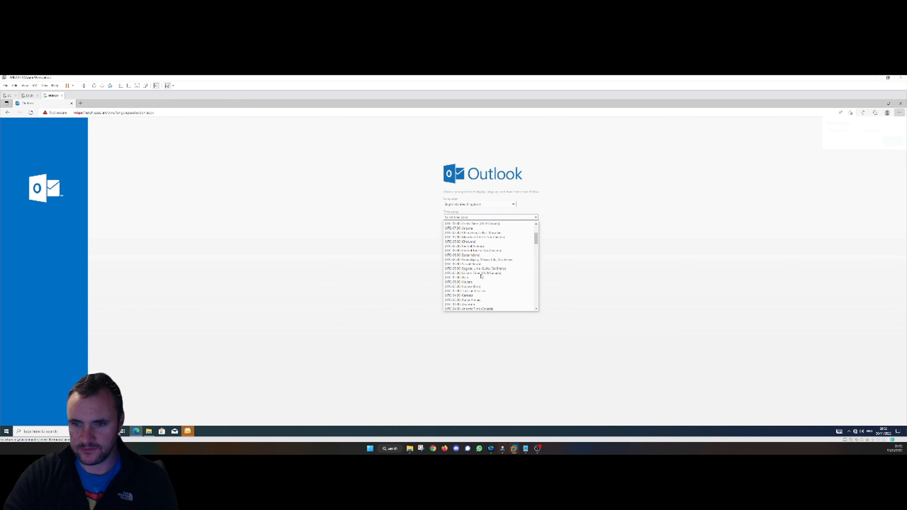
scroll(479, 279, "down", 12)
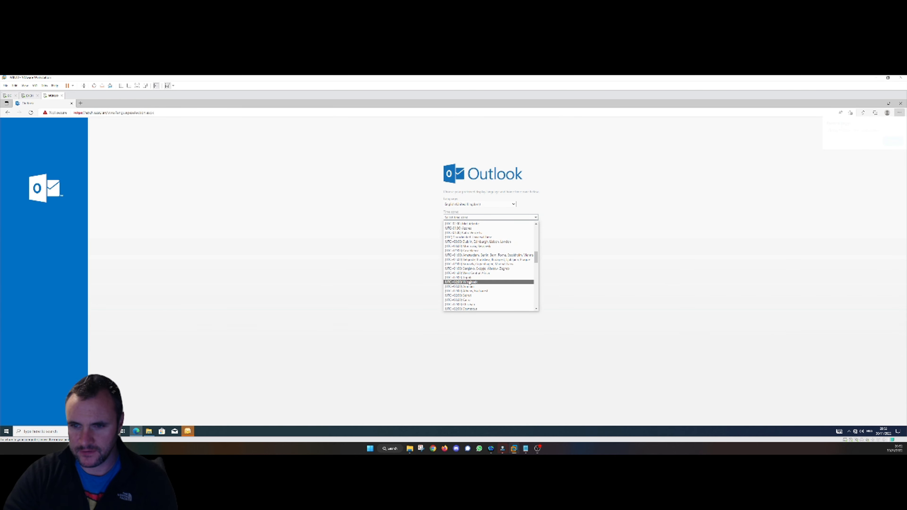
left_click(468, 242)
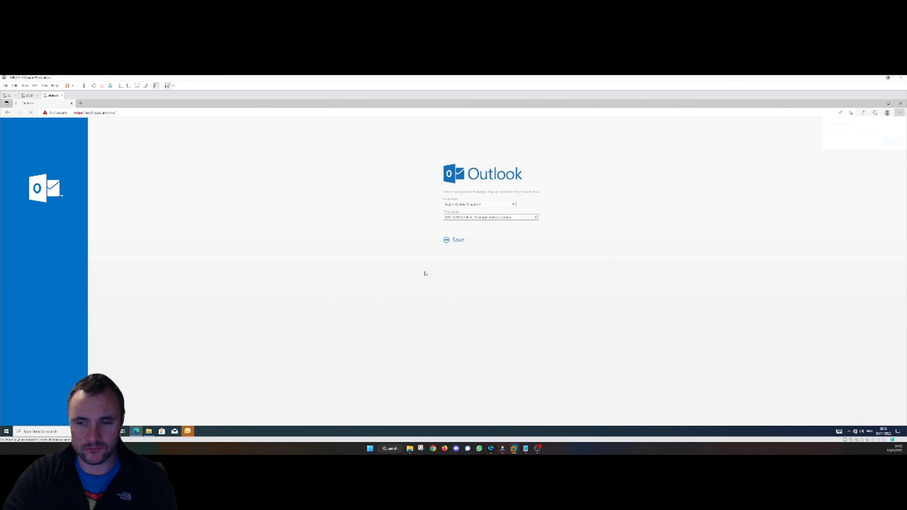
left_click(186, 435)
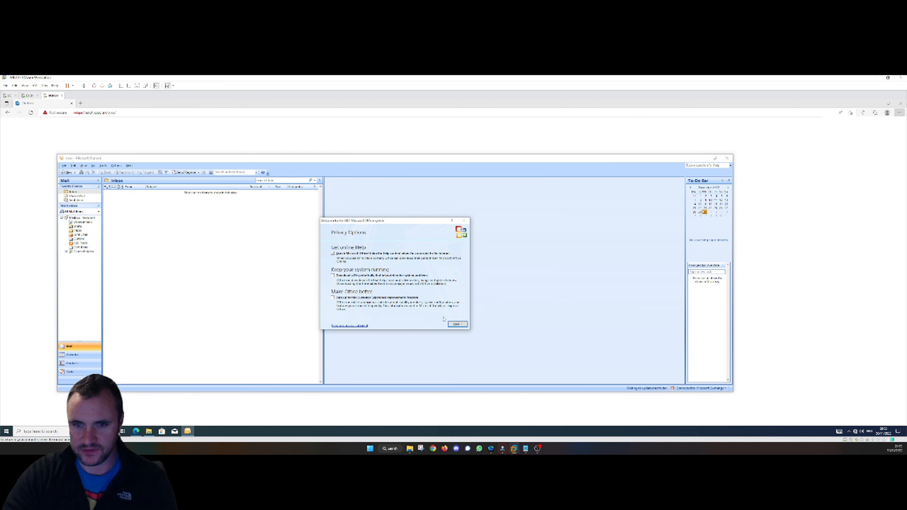
- Dismiss Outlook 2007's Privacy Options welcome, declining Microsoft Update
left_click(458, 324)
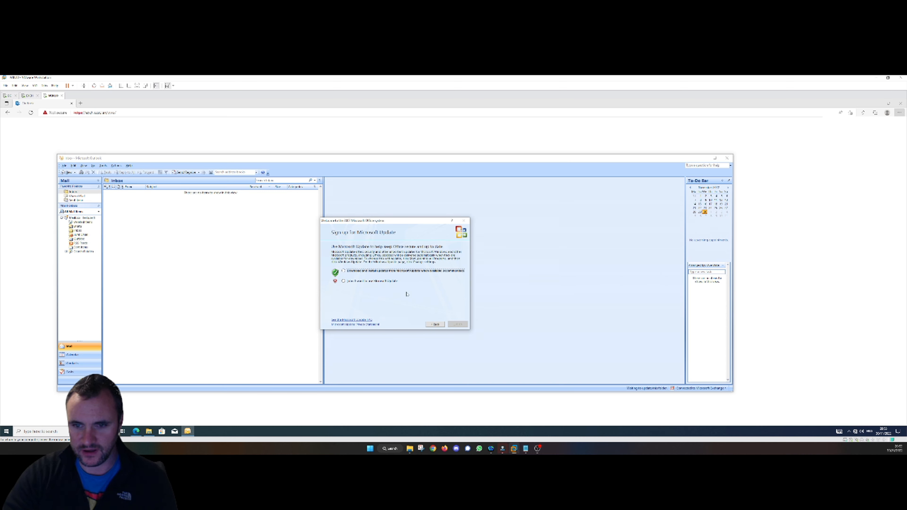
left_click(343, 281)
left_click(456, 325)
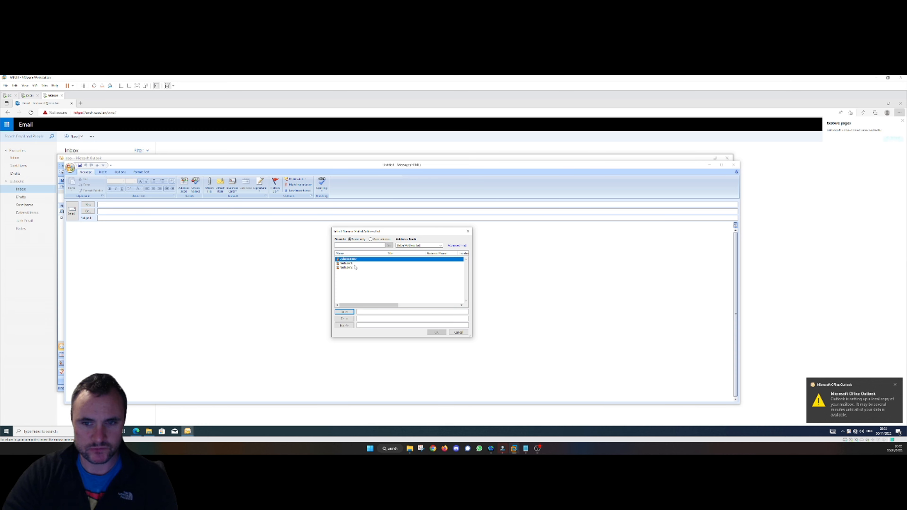
- Send a message to the third address-book user with body 'Test to web' and subject 'test to web'
double_click(349, 268)
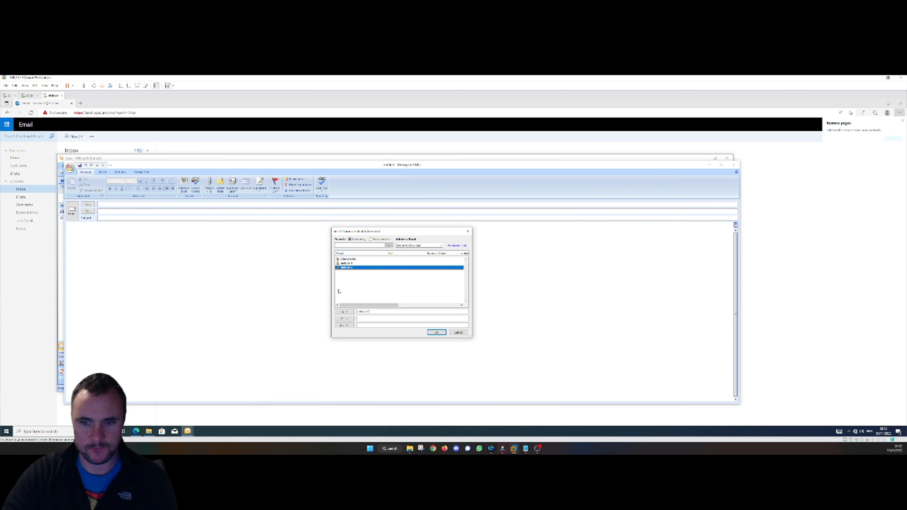
left_click(433, 333)
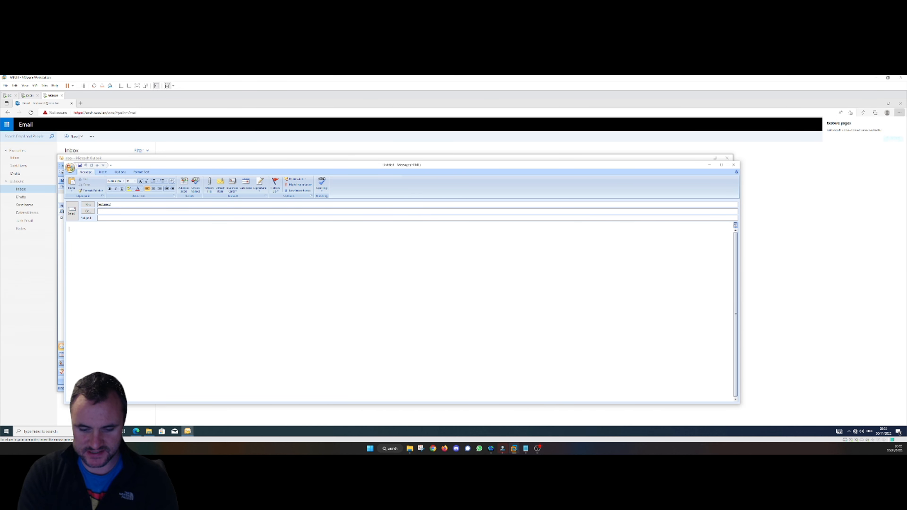
type("Test to web")
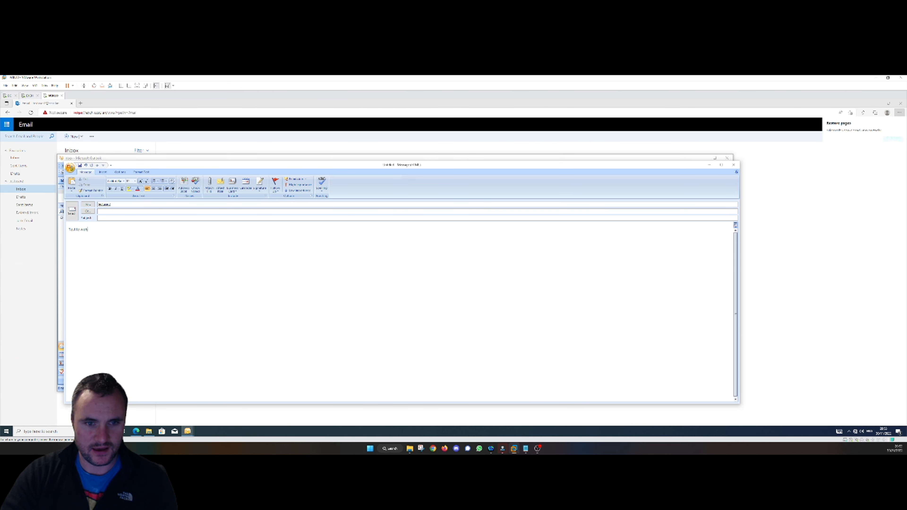
left_click(170, 218)
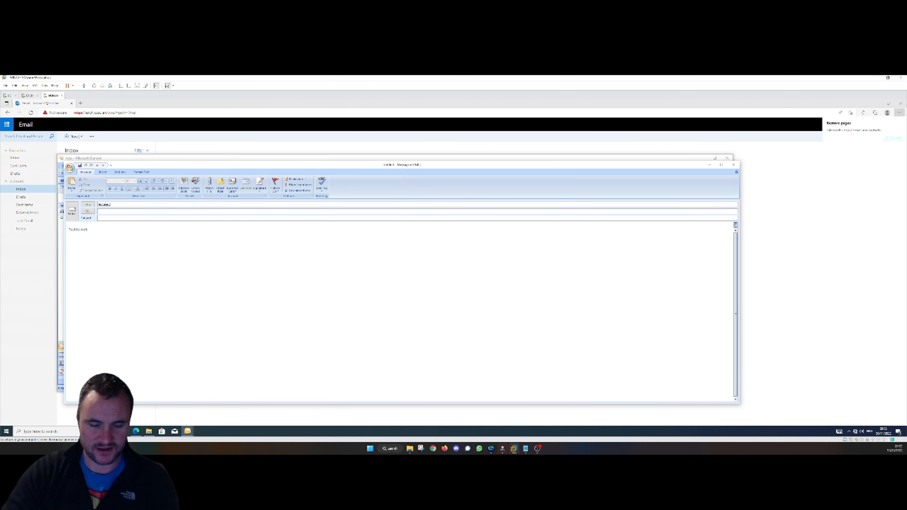
type("test")
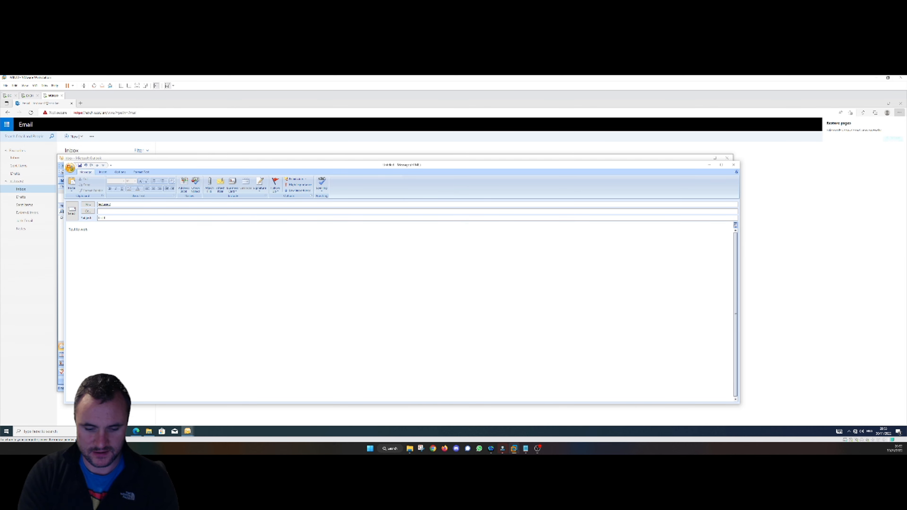
type(" to web")
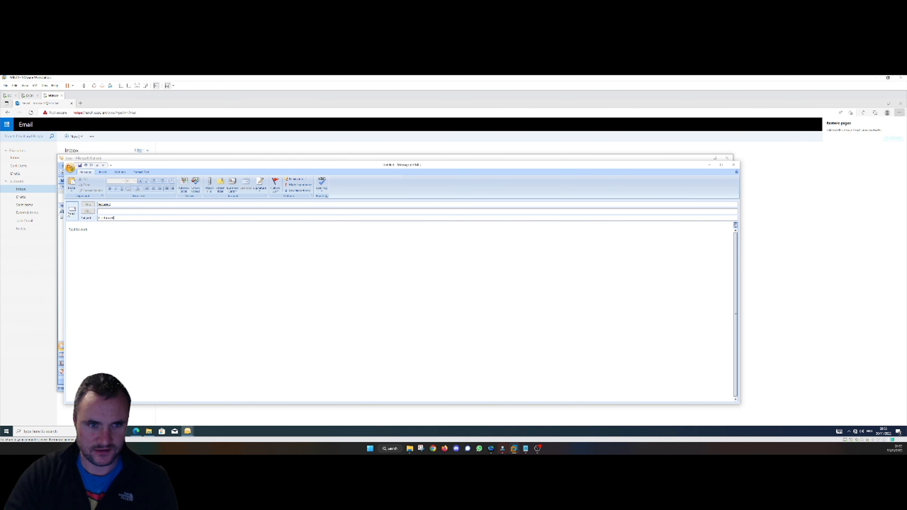
left_click(71, 211)
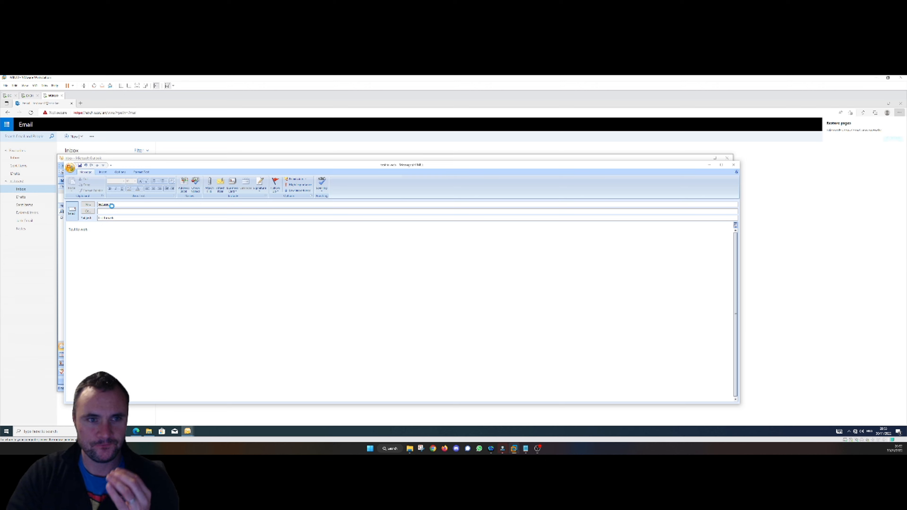
left_click(175, 137)
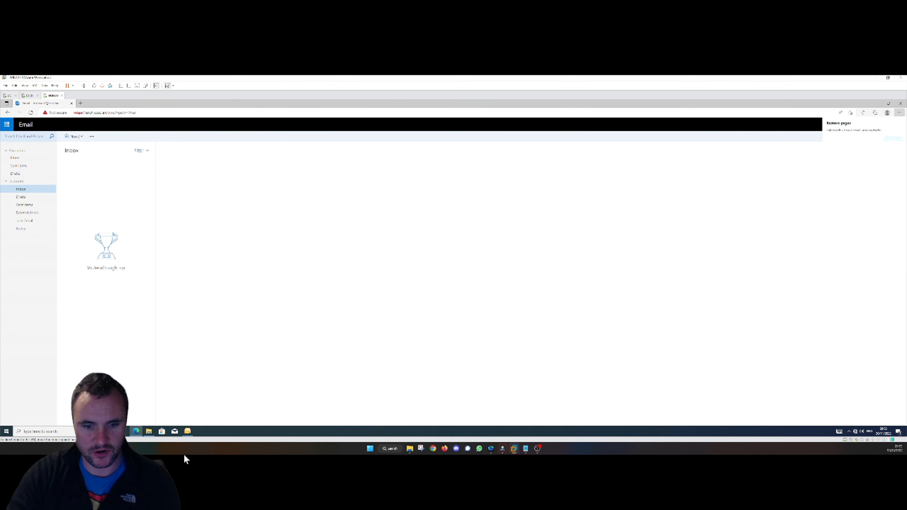
- Restore Outlook 2007 and confirm its Outbox holds no unsent mail
mouse_move(190, 426)
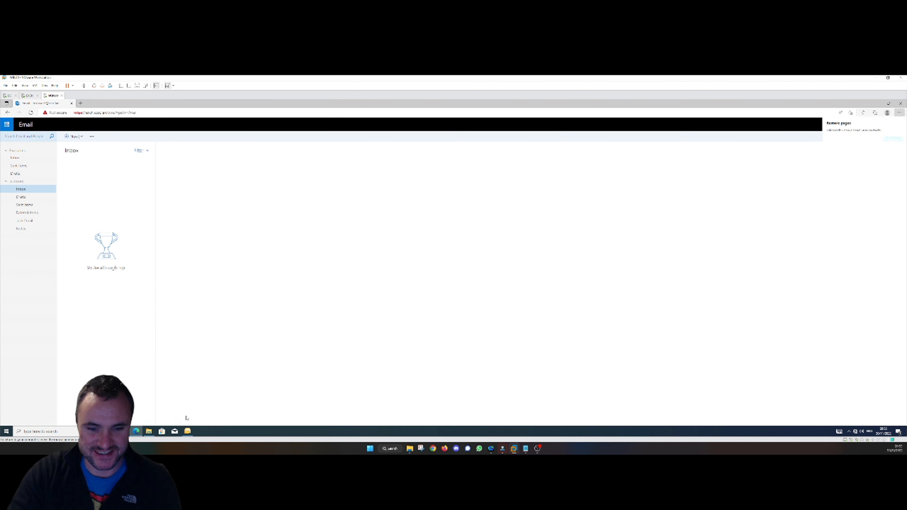
left_click(188, 431)
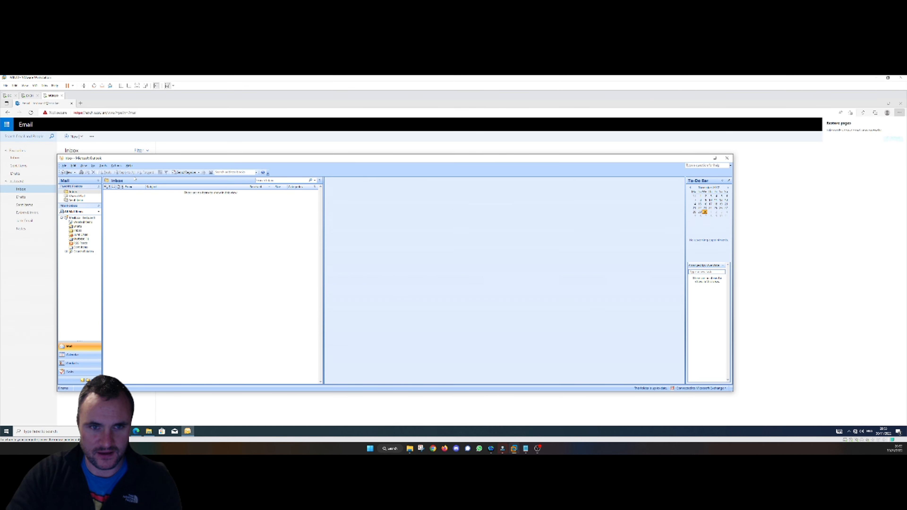
left_click(79, 239)
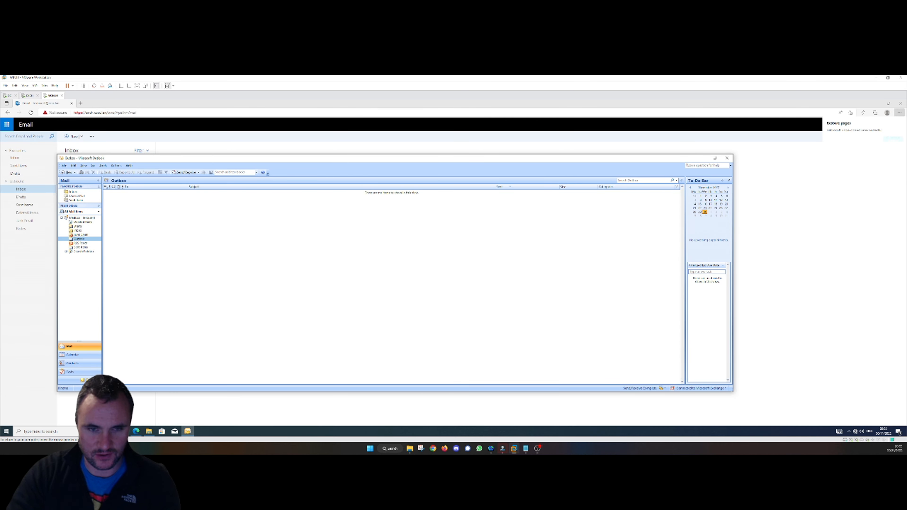
- Open the 'Test to Web' message in the recipient's OWA inbox, then close it
left_click(187, 432)
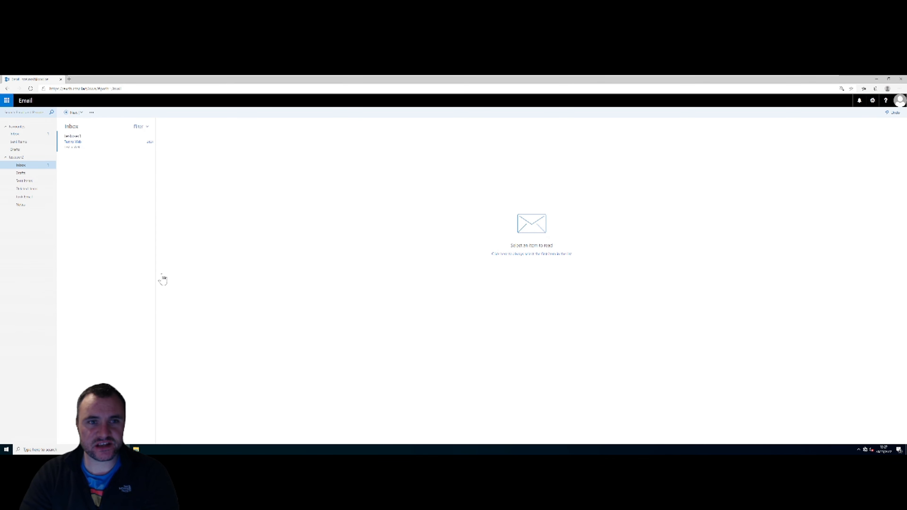
double_click(84, 143)
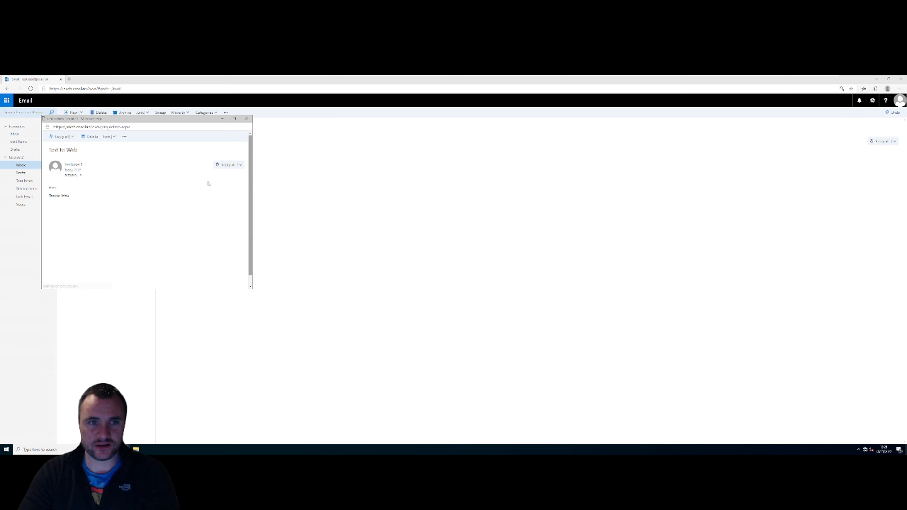
left_click(247, 119)
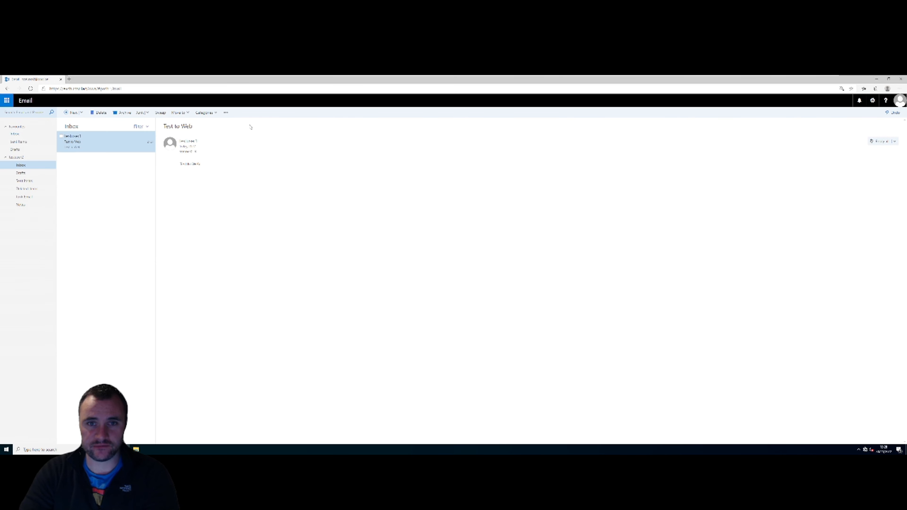